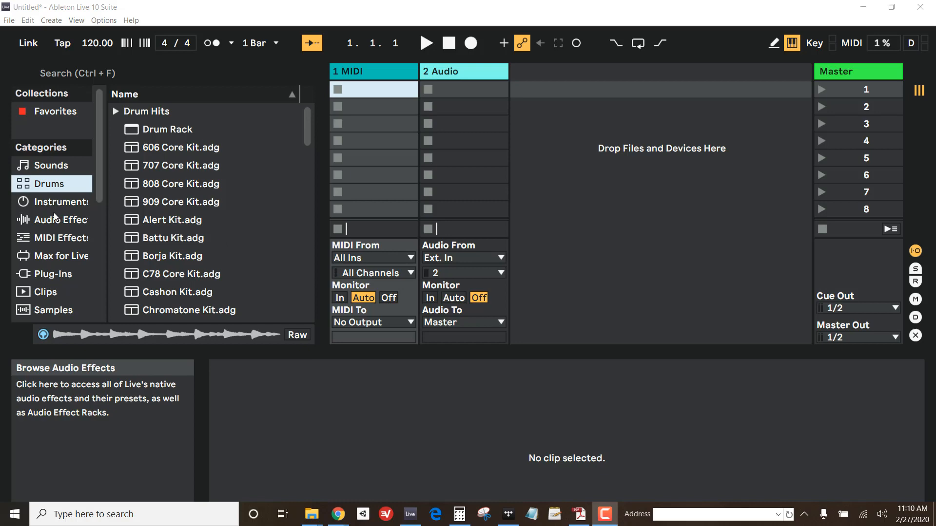
Show the Drums category in the browser.
{"action": "left_click", "coordinate": [53, 203]}
{"action": "left_click", "coordinate": [61, 187]}
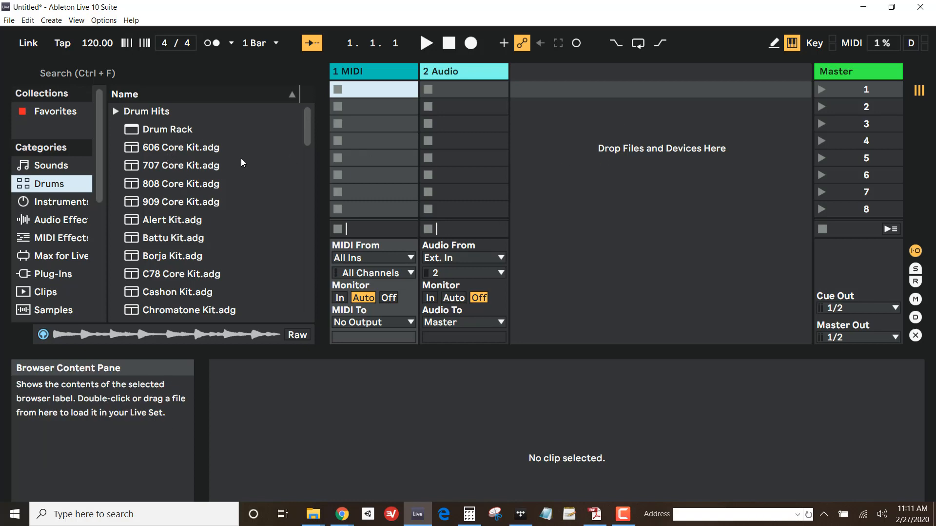
Set the Windows sound output device to Focusrite USB (Focusrite USB Audio) and close the sound settings.
{"action": "left_click", "coordinate": [881, 514]}
{"action": "left_click", "coordinate": [884, 485]}
{"action": "right_click", "coordinate": [881, 514]}
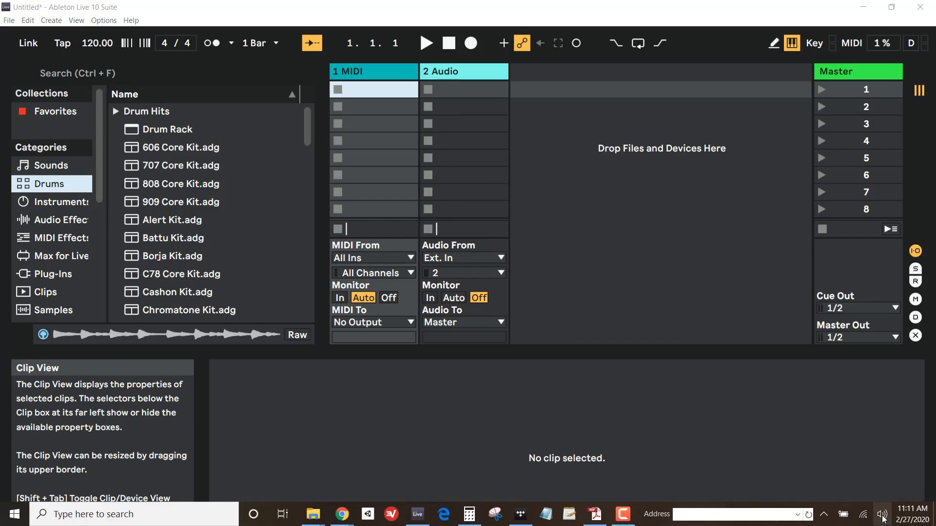
{"action": "left_click", "coordinate": [842, 440]}
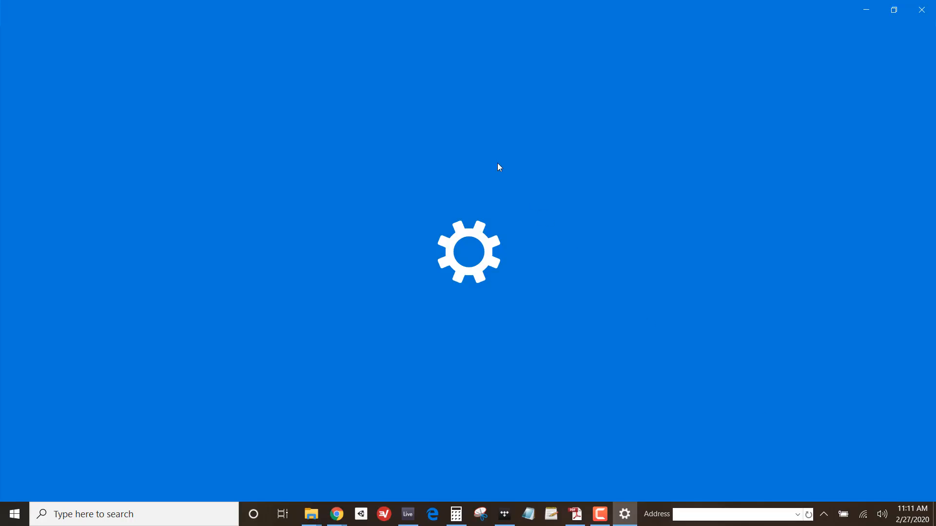
{"action": "left_click", "coordinate": [297, 119]}
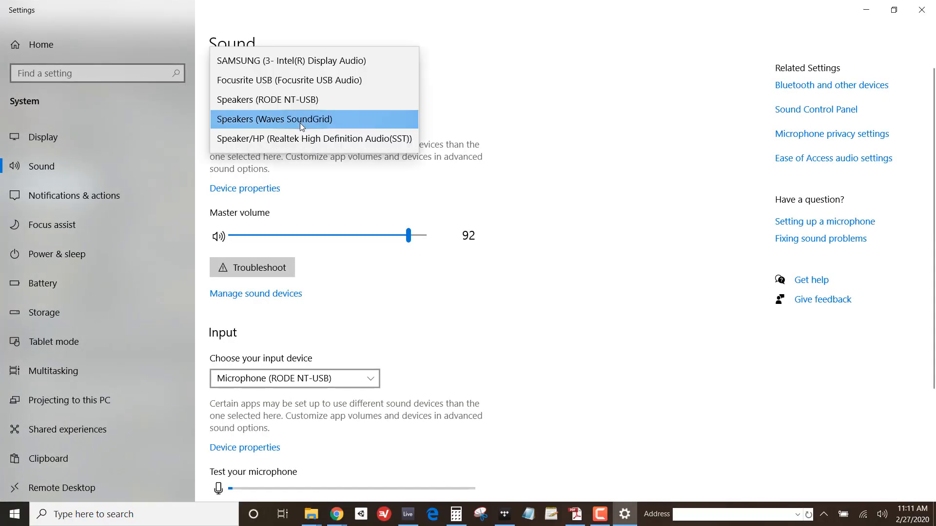
{"action": "left_click", "coordinate": [325, 88]}
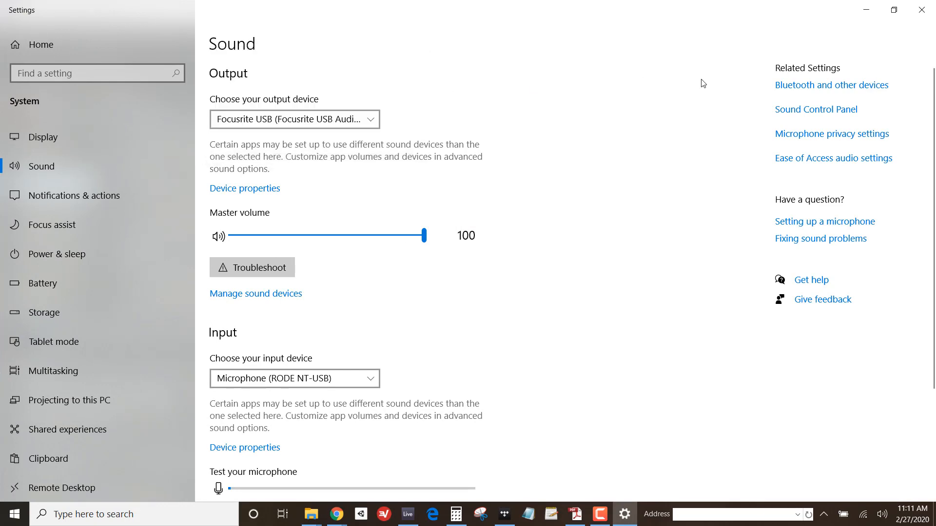
{"action": "left_click", "coordinate": [919, 10]}
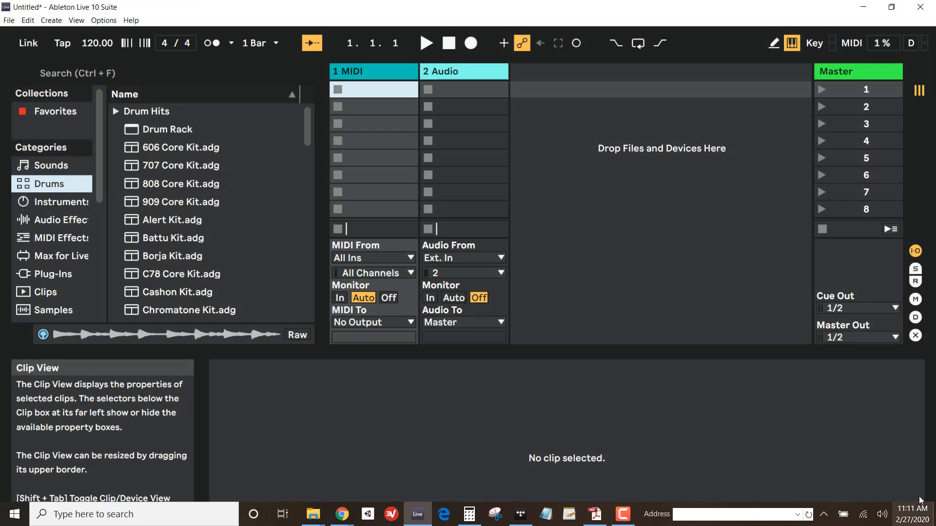
Check the system output volume and preview 707 Core Kit.adg in the browser.
{"action": "left_click", "coordinate": [882, 515]}
{"action": "mouse_move", "coordinate": [896, 486]}
{"action": "left_mouse_down"}
{"action": "mouse_move", "coordinate": [886, 494]}
{"action": "mouse_move", "coordinate": [896, 486]}
{"action": "left_mouse_up"}
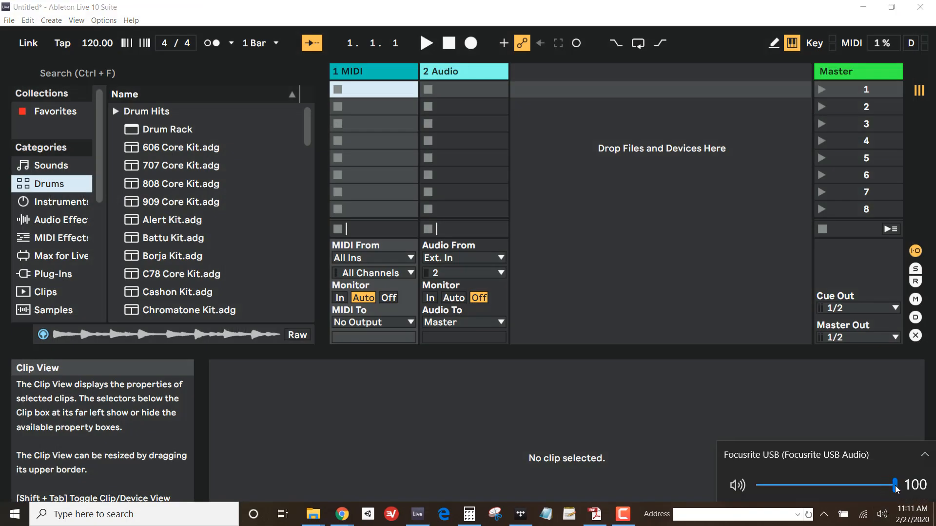
{"action": "left_click", "coordinate": [140, 172]}
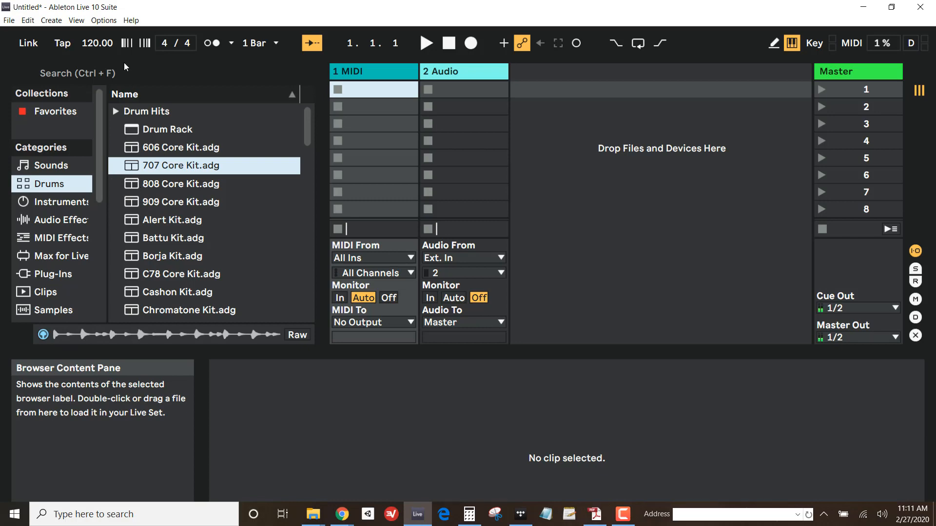
Try to switch the audio driver type to MME/DirectX in the preferences.
{"action": "left_click", "coordinate": [104, 20]}
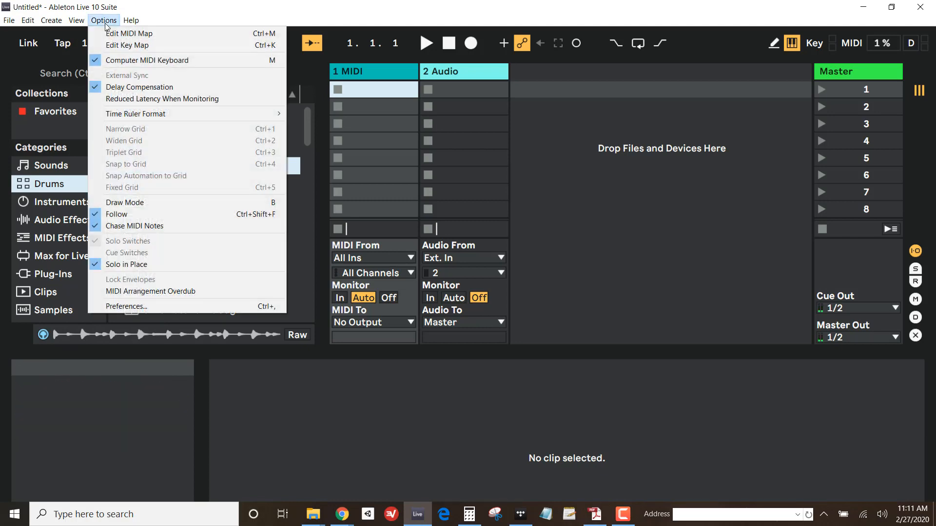
{"action": "left_click", "coordinate": [135, 307]}
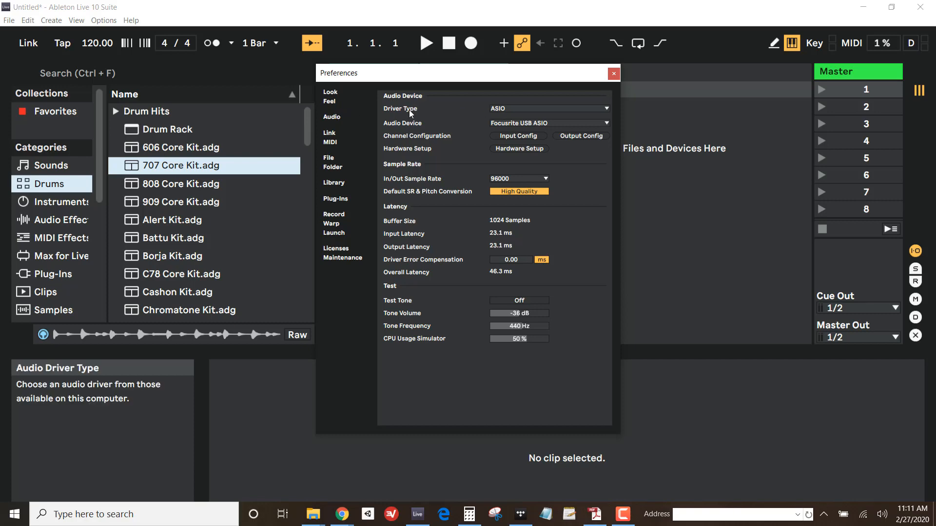
{"action": "left_click", "coordinate": [493, 109]}
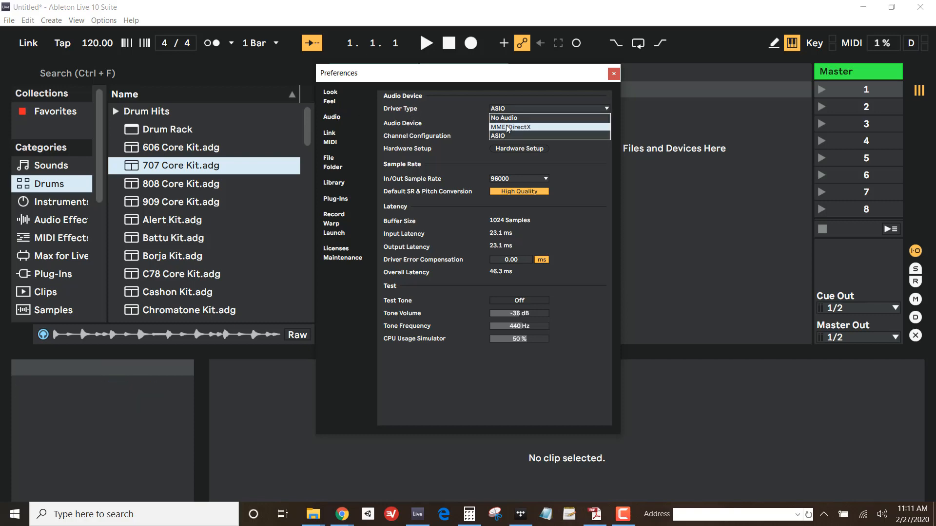
{"action": "left_click", "coordinate": [524, 127]}
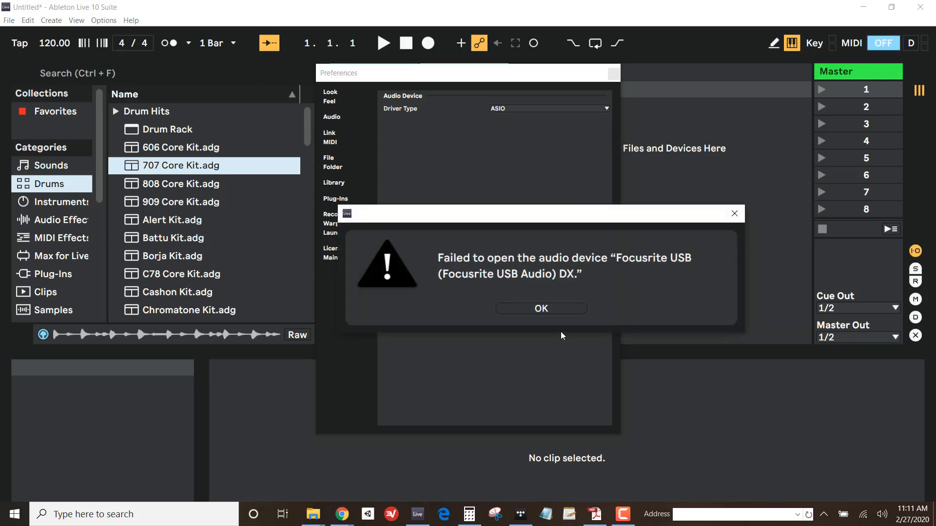
{"action": "left_click", "coordinate": [552, 312]}
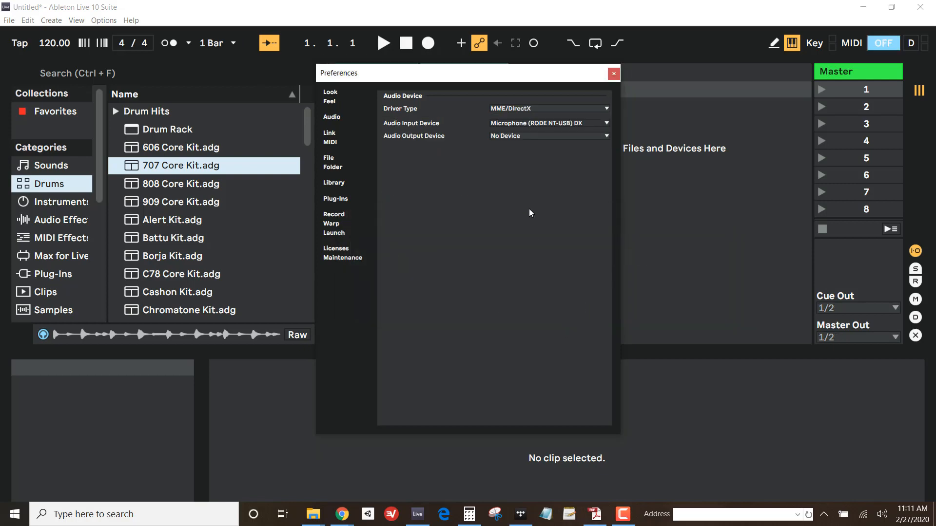
Try to set the audio output device to Speakers (Waves SoundGrid) DX.
{"action": "left_click", "coordinate": [507, 138]}
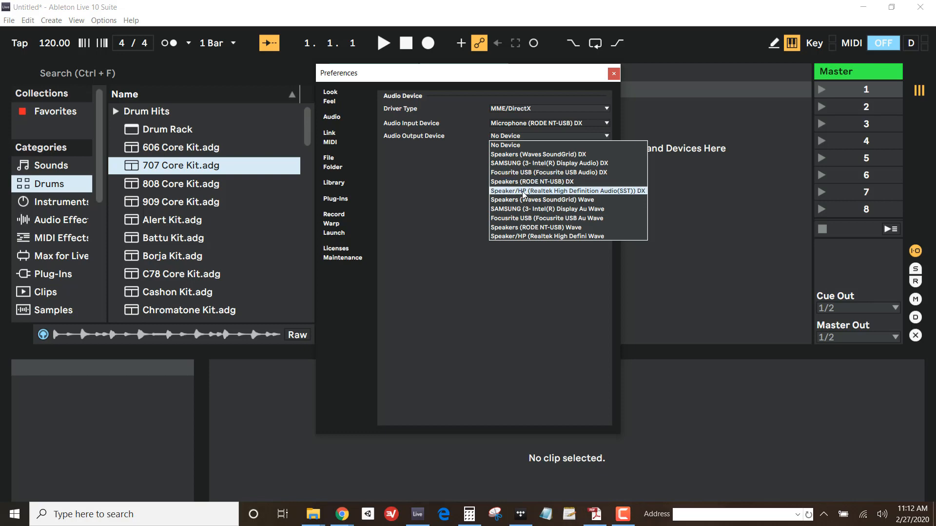
{"action": "left_click", "coordinate": [516, 154]}
{"action": "left_click", "coordinate": [538, 308]}
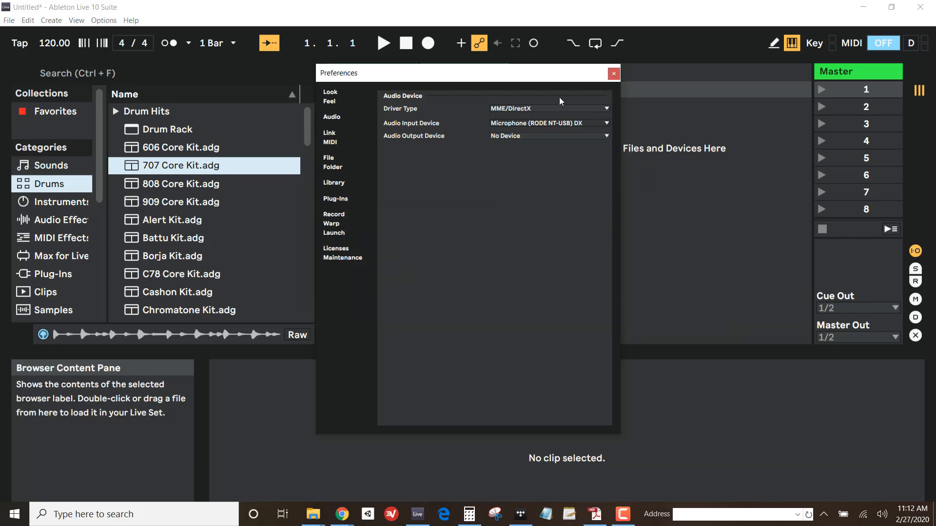
Set the audio driver type back to ASIO and close the preferences.
{"action": "left_click", "coordinate": [520, 109]}
{"action": "left_click", "coordinate": [503, 136]}
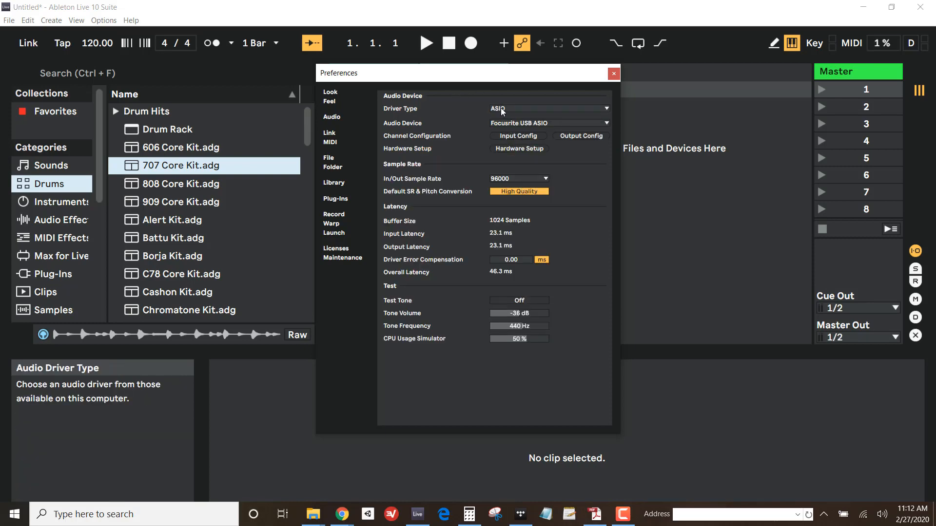
{"action": "left_click", "coordinate": [614, 73]}
Preview several drum kits in the browser, including 909 Core Kit, 707 Core Kit, Alert Kit and C78 Core Kit.
{"action": "left_click", "coordinate": [152, 201]}
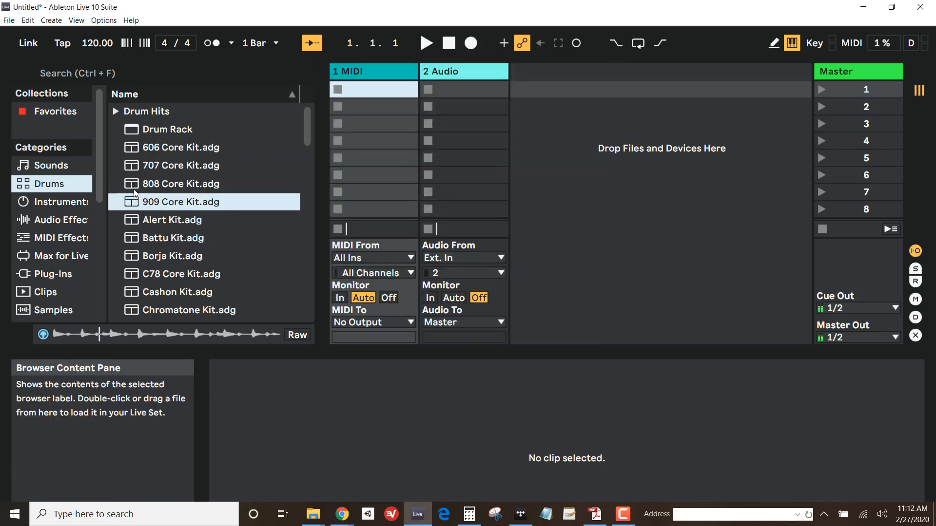
{"action": "scroll", "coordinate": [137, 152], "scroll_direction": "down", "scroll_amount": 3}
{"action": "scroll", "coordinate": [136, 152], "scroll_direction": "up", "scroll_amount": 2}
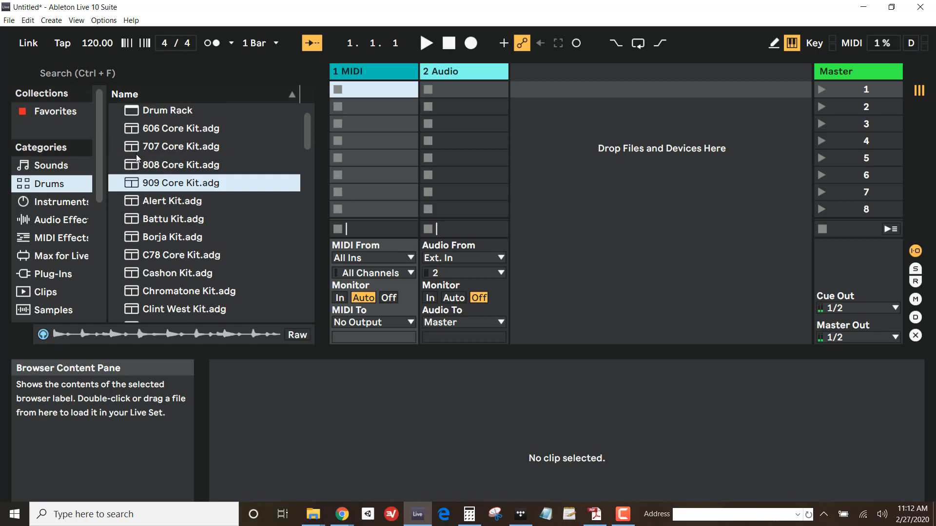
{"action": "left_click", "coordinate": [136, 154]}
{"action": "left_click", "coordinate": [135, 200]}
{"action": "left_click", "coordinate": [136, 247]}
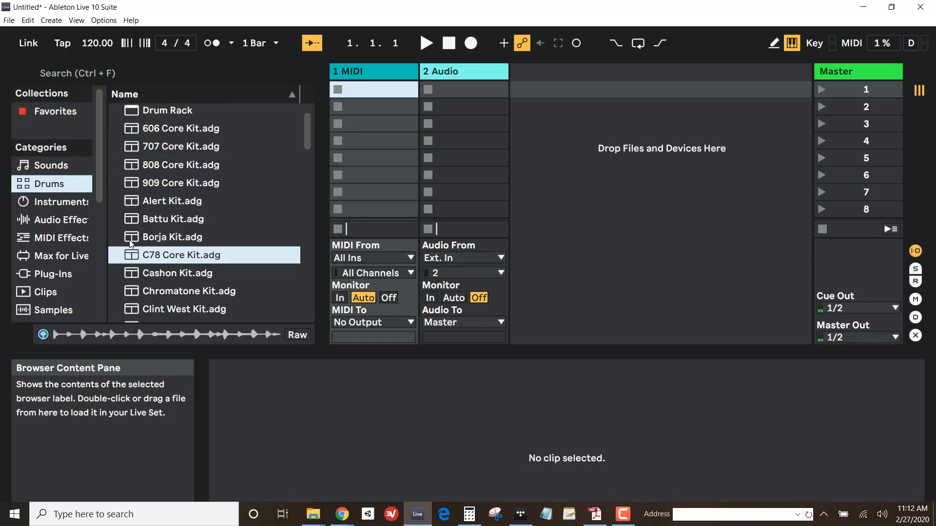
Preview the DrumSynth Minipop, MiTech, No Grainer and Electronic presets in the drum list.
{"action": "scroll", "coordinate": [137, 232], "scroll_direction": "down", "scroll_amount": 2}
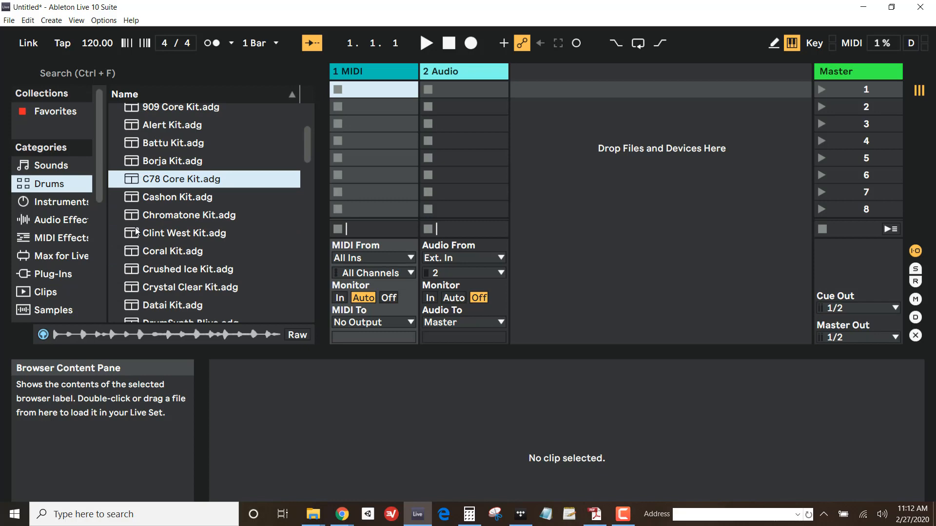
{"action": "scroll", "coordinate": [137, 232], "scroll_direction": "down", "scroll_amount": 5}
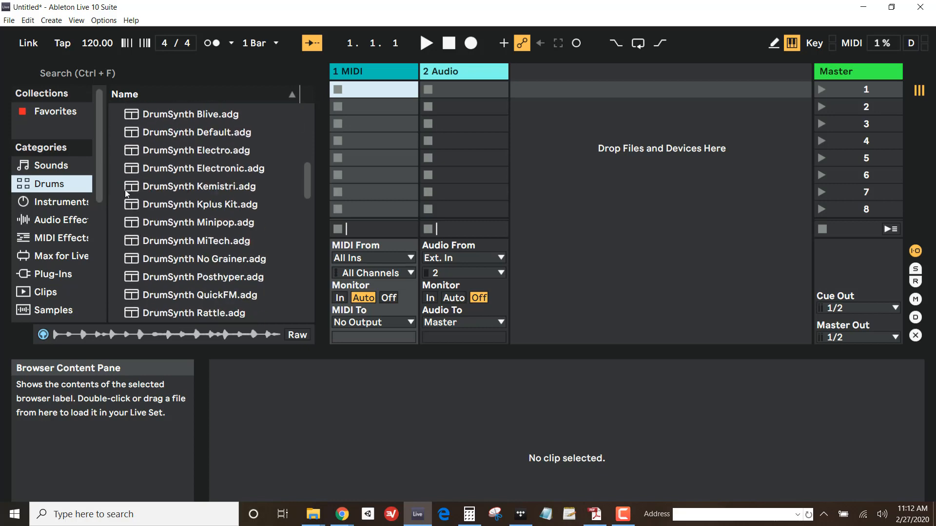
{"action": "left_click", "coordinate": [130, 223]}
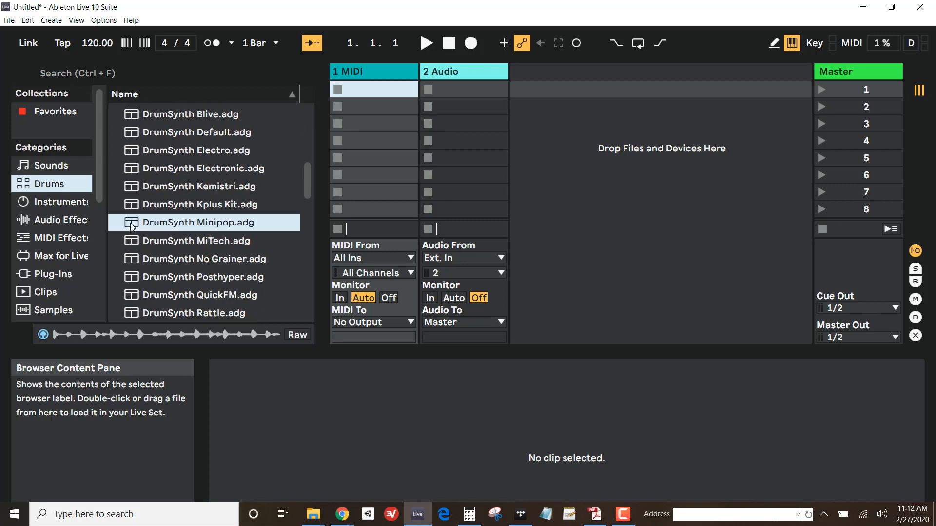
{"action": "left_click", "coordinate": [134, 242]}
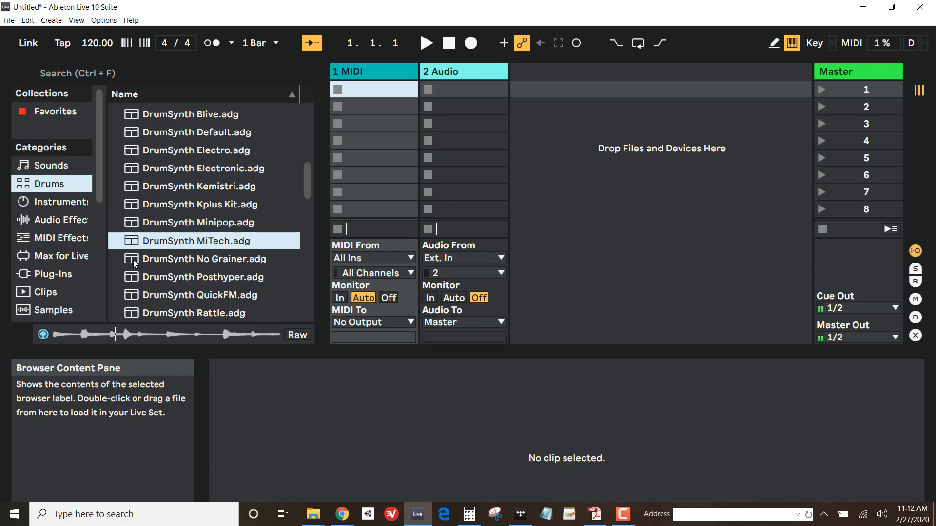
{"action": "left_click", "coordinate": [136, 260]}
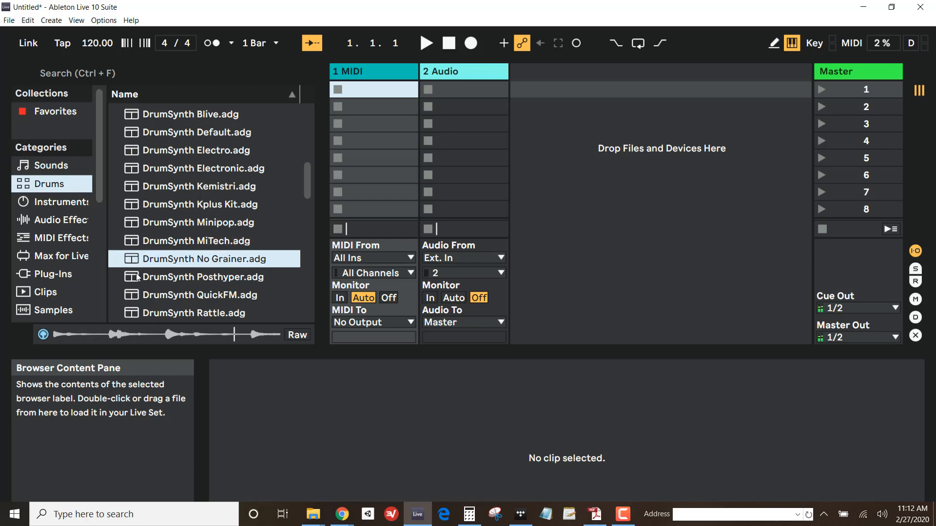
{"action": "left_click", "coordinate": [129, 169]}
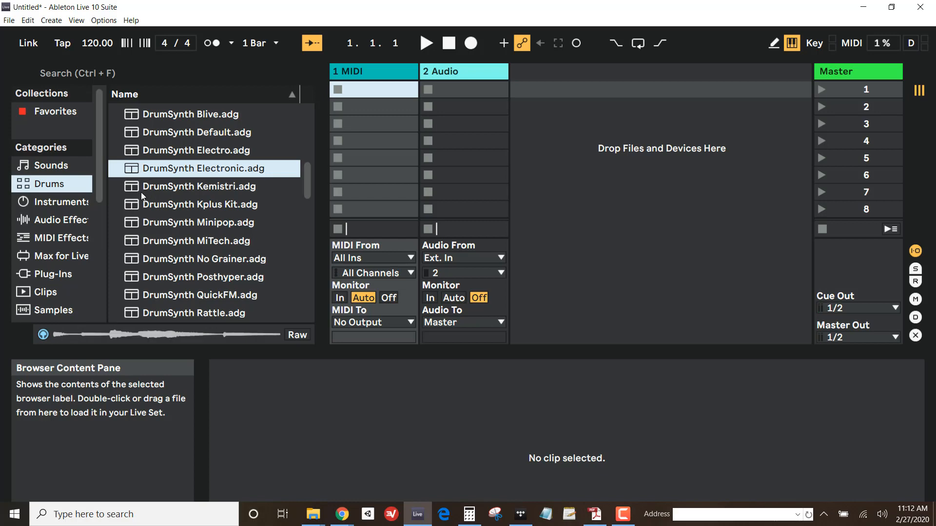
Find Datai Kit.adg in the drum list and preview it.
{"action": "scroll", "coordinate": [145, 192], "scroll_direction": "up", "scroll_amount": 3}
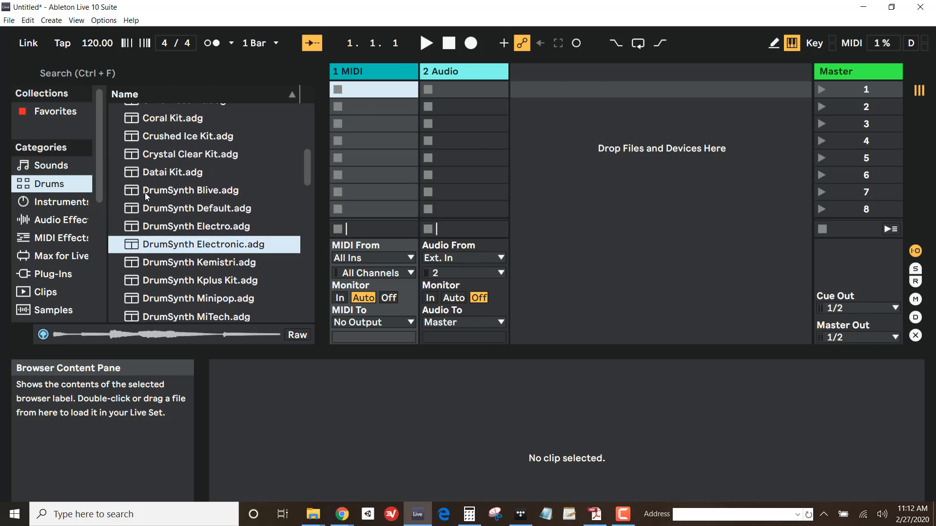
{"action": "scroll", "coordinate": [151, 194], "scroll_direction": "up", "scroll_amount": 3}
{"action": "scroll", "coordinate": [159, 194], "scroll_direction": "up", "scroll_amount": 2}
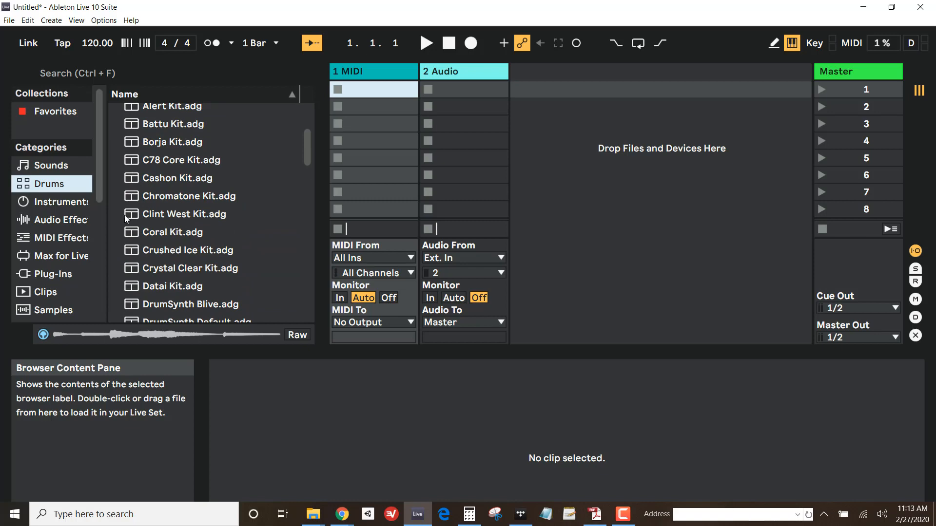
{"action": "scroll", "coordinate": [124, 215], "scroll_direction": "down", "scroll_amount": 2}
{"action": "left_click", "coordinate": [136, 249]}
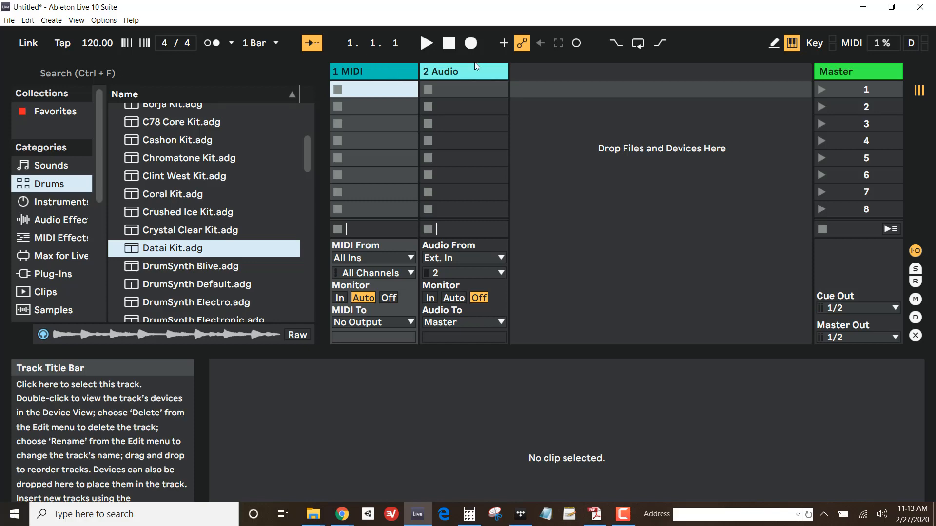
Select the 2 Audio and 1 MIDI tracks in turn to compare the two track types.
{"action": "left_click", "coordinate": [450, 71]}
{"action": "left_click", "coordinate": [383, 70]}
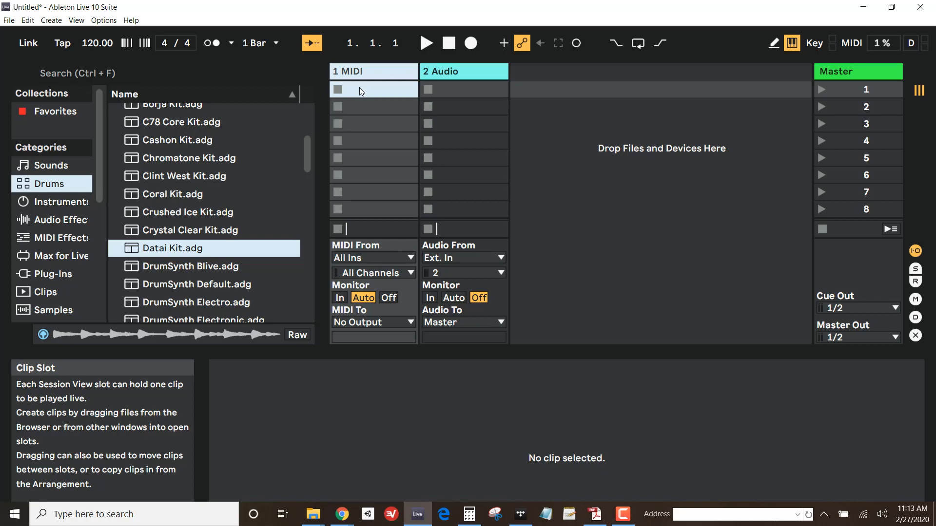
{"action": "left_click", "coordinate": [454, 69]}
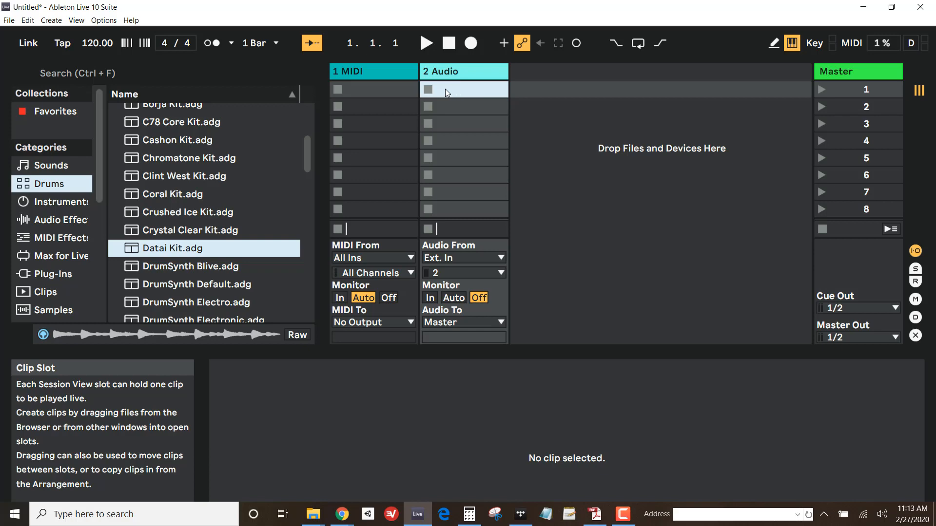
{"action": "left_click", "coordinate": [368, 87]}
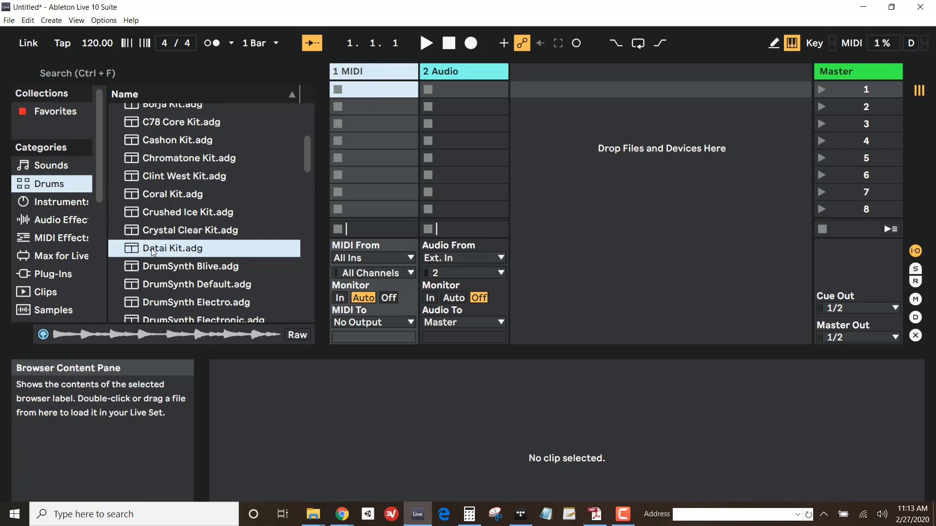
Load Datai Kit.adg onto a new MIDI track in the empty area beside the 2 Audio track.
{"action": "left_click_drag", "start_coordinate": [151, 247], "coordinate": [449, 83]}
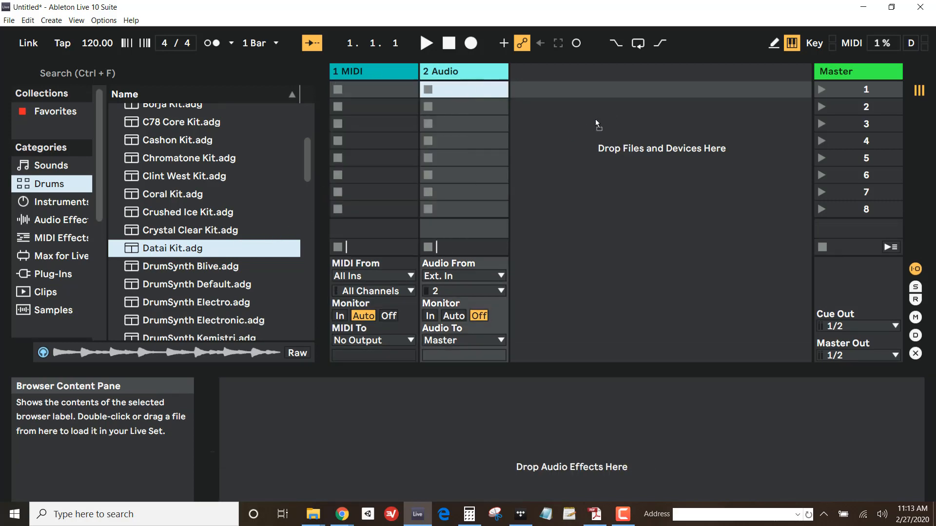
{"action": "left_click_drag", "start_coordinate": [595, 119], "coordinate": [595, 119]}
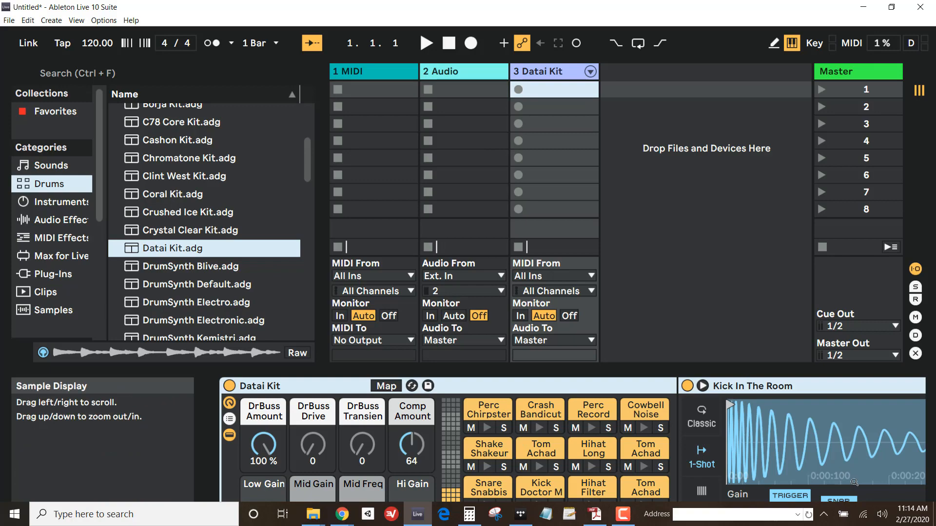
{"action": "left_click", "coordinate": [891, 7]}
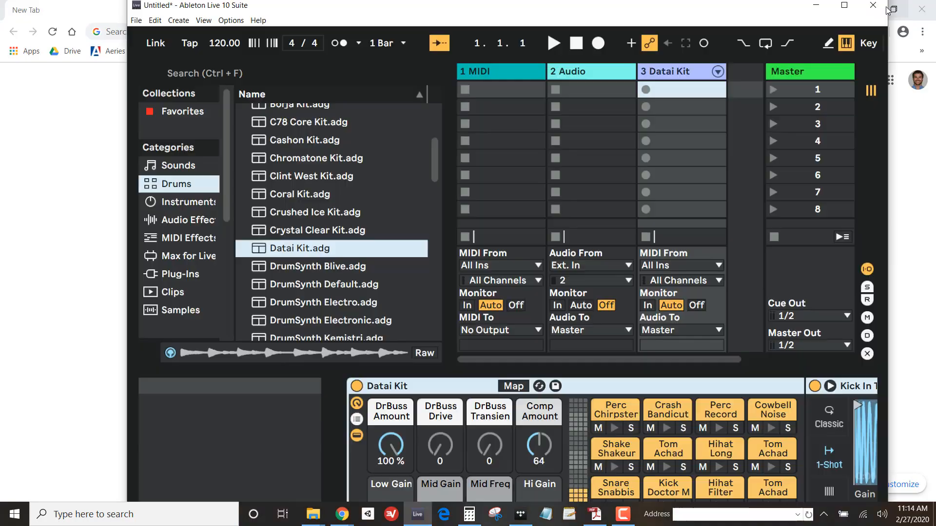
{"action": "left_click", "coordinate": [844, 5]}
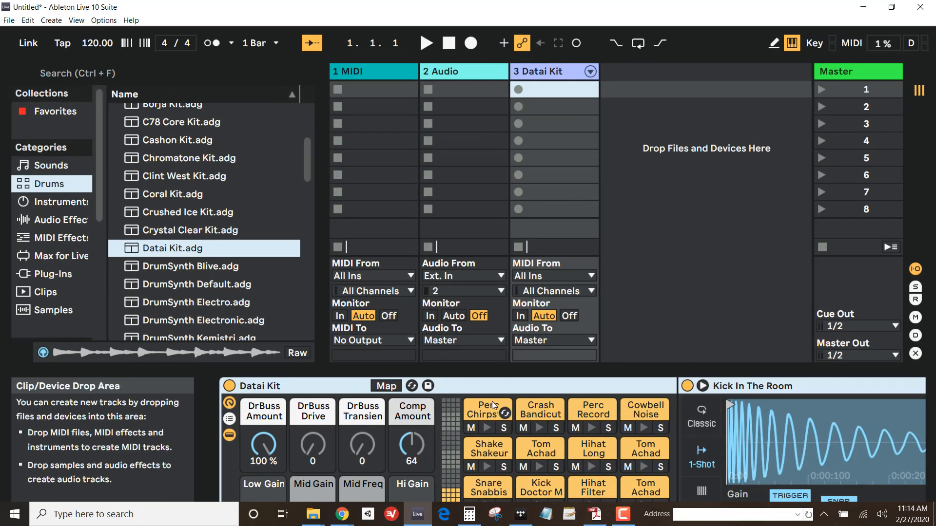
Set the interface's Zoom Display to 135 % in the Look/Feel preferences and close the preferences.
{"action": "scroll", "coordinate": [506, 413], "scroll_direction": "down", "scroll_amount": 4}
{"action": "scroll", "coordinate": [554, 415], "scroll_direction": "up", "scroll_amount": 5}
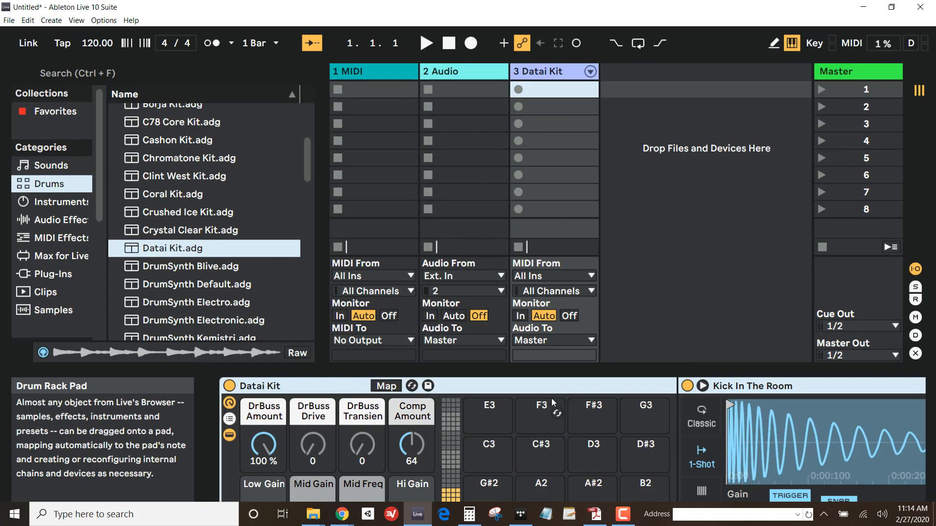
{"action": "left_click", "coordinate": [99, 21]}
{"action": "left_click", "coordinate": [150, 306]}
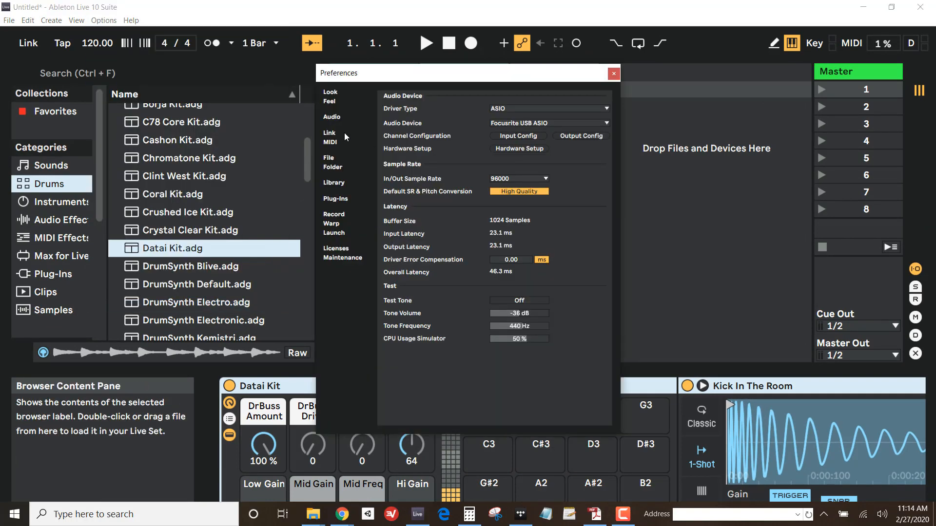
{"action": "left_click", "coordinate": [341, 100]}
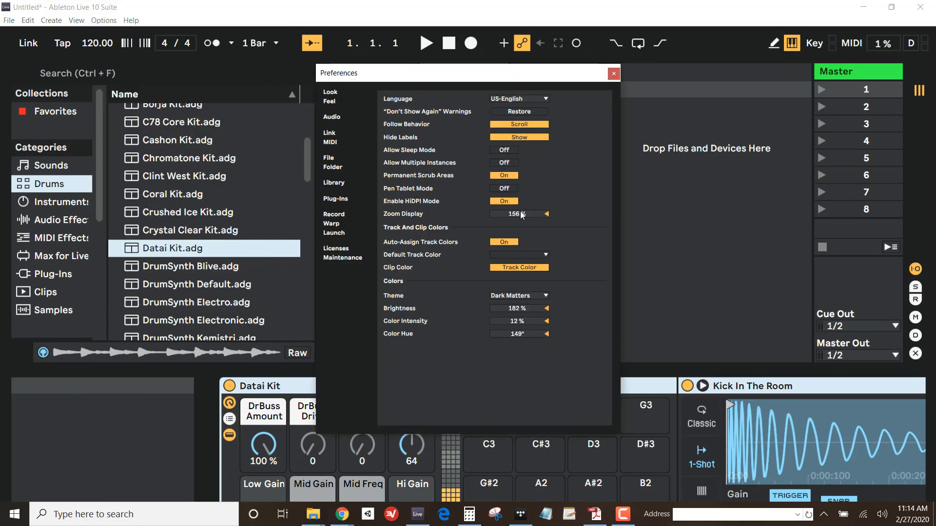
{"action": "mouse_move", "coordinate": [522, 215]}
{"action": "left_mouse_down"}
{"action": "mouse_move", "coordinate": [522, 249]}
{"action": "mouse_move", "coordinate": [522, 208]}
{"action": "left_mouse_up"}
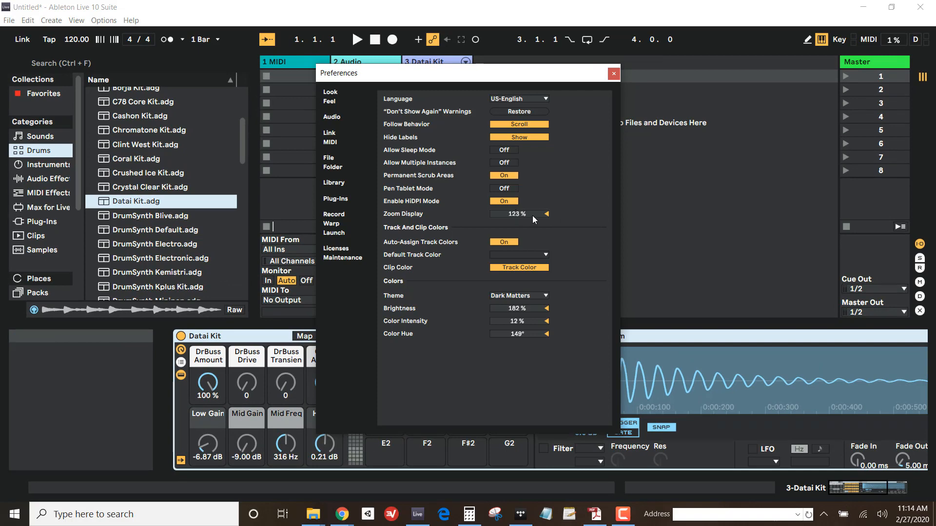
{"action": "scroll", "coordinate": [532, 216], "scroll_direction": "up", "scroll_amount": 12}
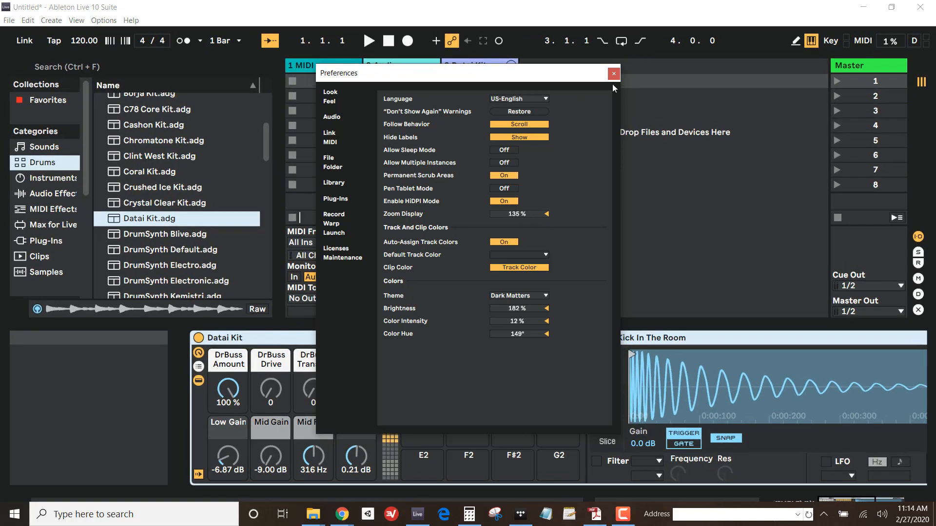
{"action": "left_click", "coordinate": [613, 76]}
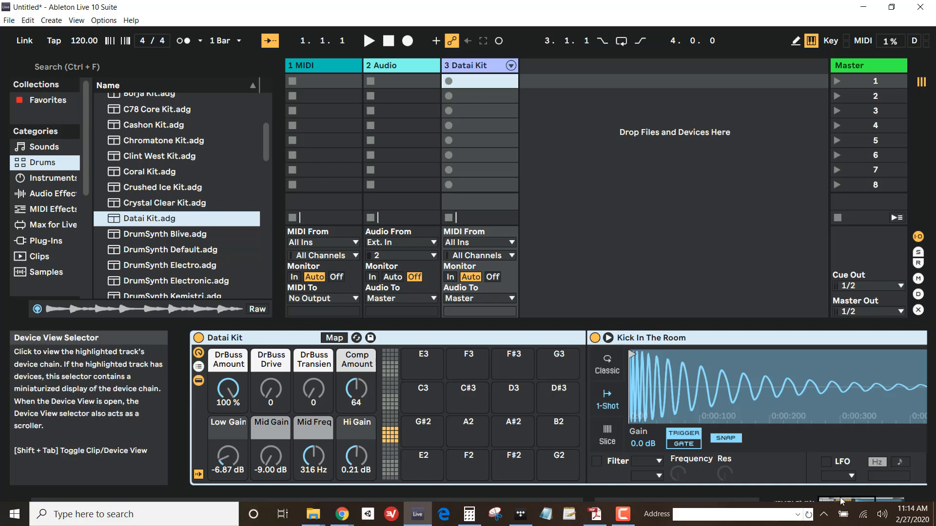
Look along the Datai Kit device chain to the Kick In The Room sampler, and switch to the Clip View.
{"action": "left_click", "coordinate": [877, 502]}
{"action": "left_click_drag", "start_coordinate": [877, 502], "coordinate": [863, 504]}
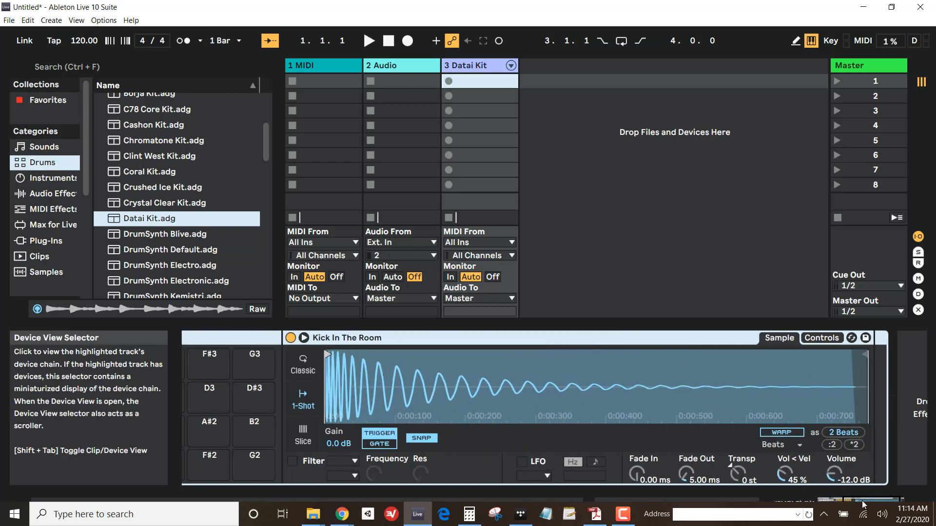
{"action": "left_click", "coordinate": [744, 500]}
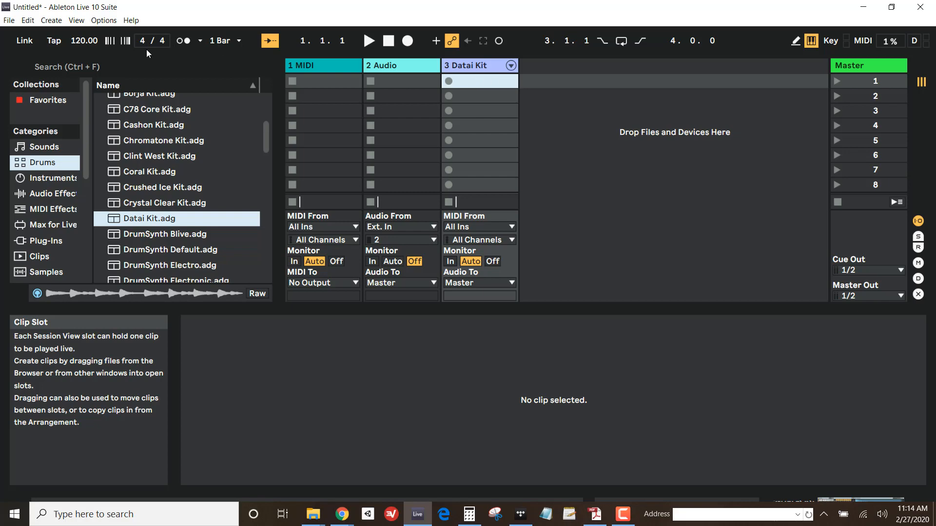
Create an empty MIDI clip in the first slot of the 3 Datai Kit track and enlarge its note editor.
{"action": "double_click", "coordinate": [471, 82]}
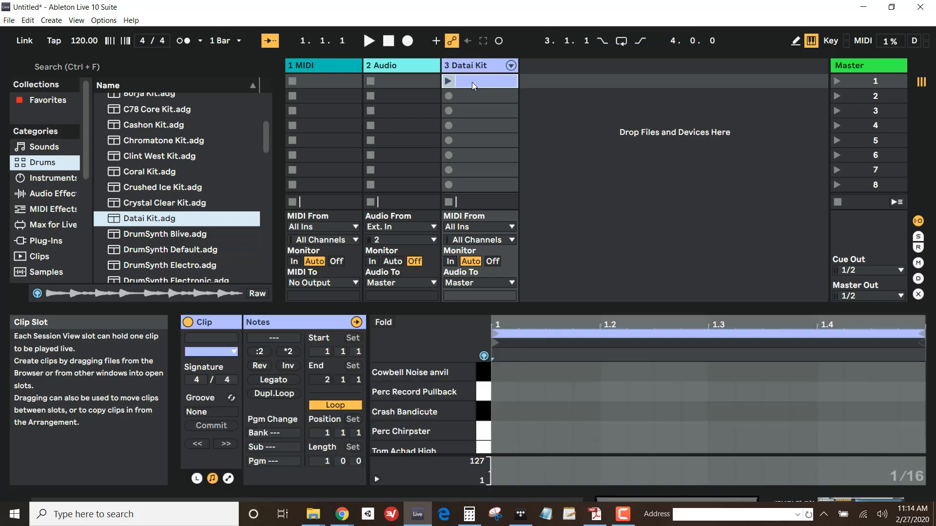
{"action": "left_click_drag", "start_coordinate": [484, 306], "coordinate": [571, 212]}
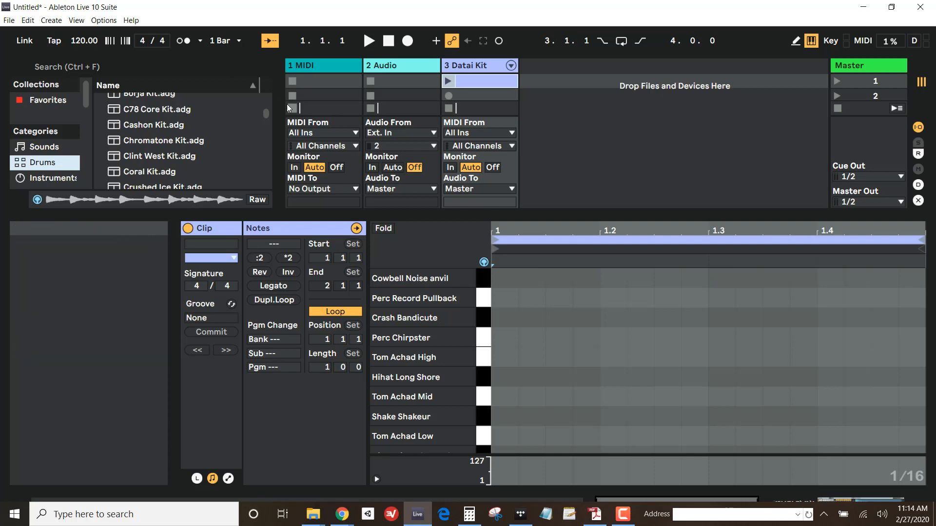
Audition drum sounds on the piano roll with the editor preview enabled, including Clap Kiss, Kick Doctor M, Hihat Filter Choke Closed and Shake Shakeur.
{"action": "left_click", "coordinate": [483, 262]}
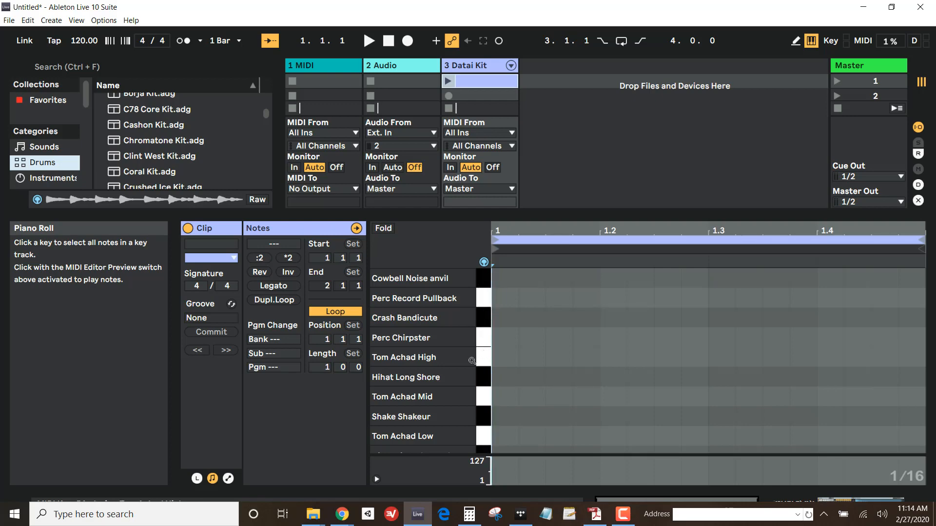
{"action": "scroll", "coordinate": [461, 380], "scroll_direction": "down", "scroll_amount": 3}
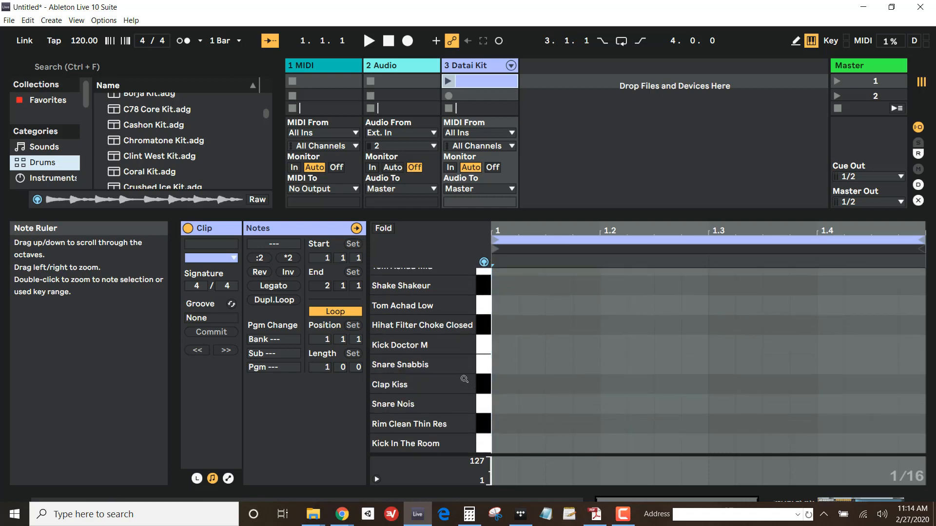
{"action": "scroll", "coordinate": [464, 379], "scroll_direction": "up", "scroll_amount": 3}
{"action": "scroll", "coordinate": [475, 395], "scroll_direction": "down", "scroll_amount": 3}
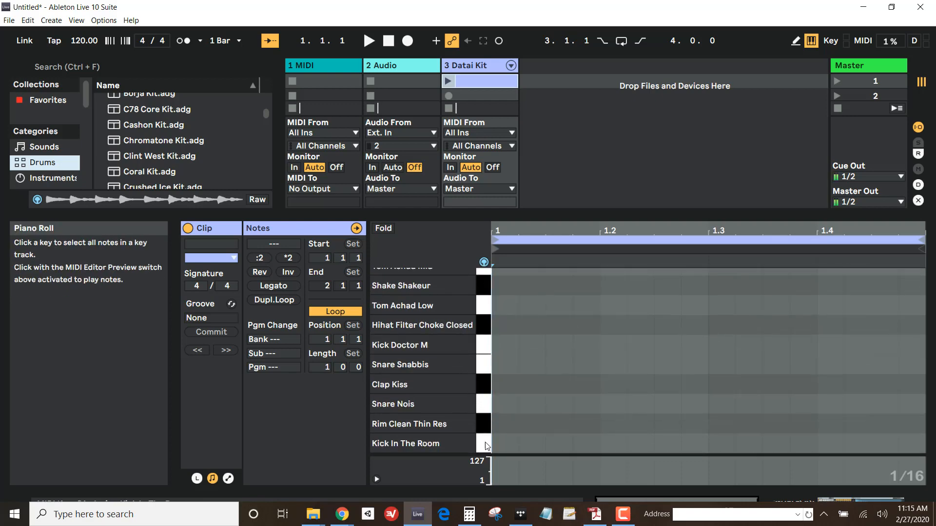
{"action": "left_click", "coordinate": [484, 388]}
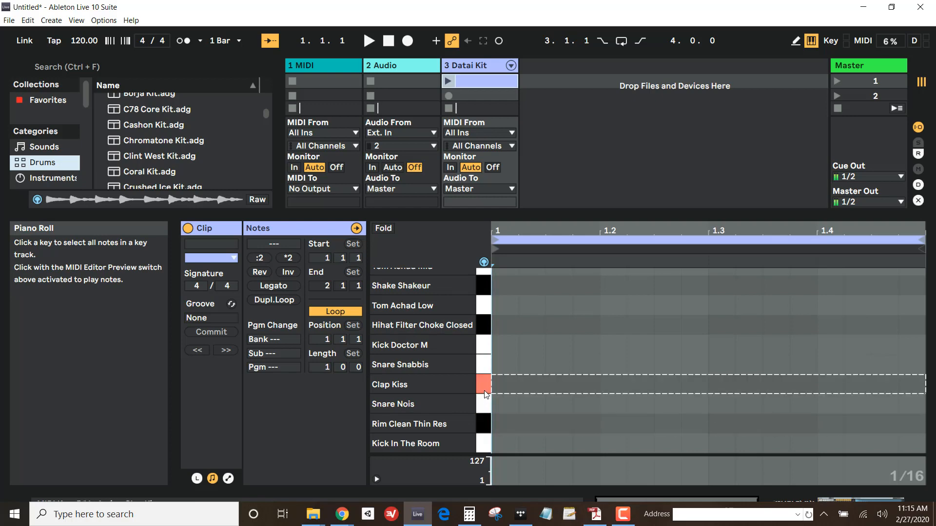
{"action": "left_click", "coordinate": [483, 347]}
{"action": "left_click", "coordinate": [483, 326]}
{"action": "left_click", "coordinate": [482, 289]}
{"action": "scroll", "coordinate": [490, 328], "scroll_direction": "up", "scroll_amount": 3}
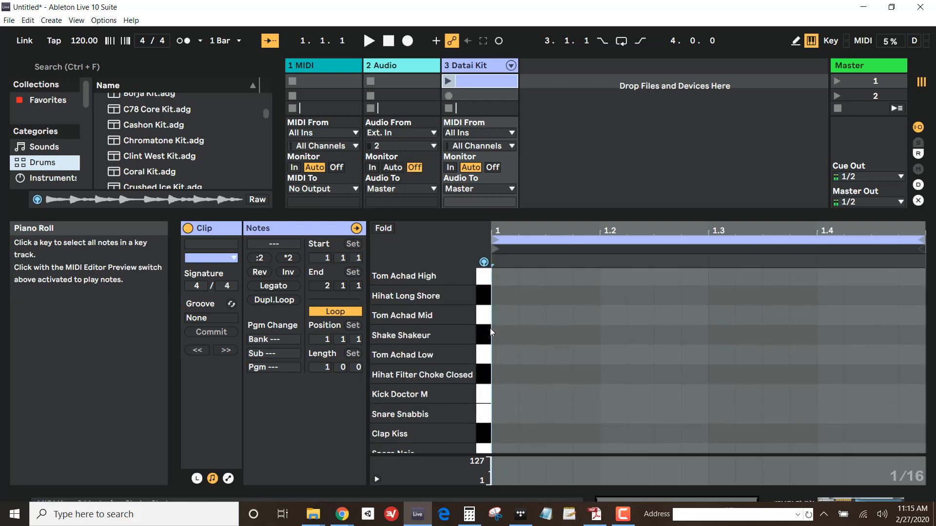
{"action": "left_click", "coordinate": [485, 330]}
{"action": "left_click", "coordinate": [484, 333]}
{"action": "scroll", "coordinate": [495, 335], "scroll_direction": "down", "scroll_amount": 2}
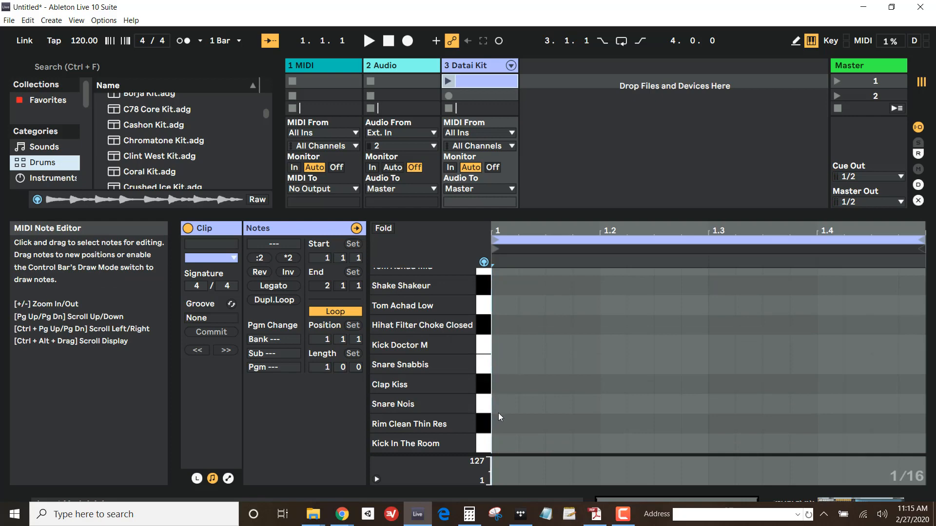
Audition Kick In The Room, Clap Kiss, Hihat Filter Choke Closed and Shake Shakeur on the piano roll.
{"action": "left_click", "coordinate": [484, 447]}
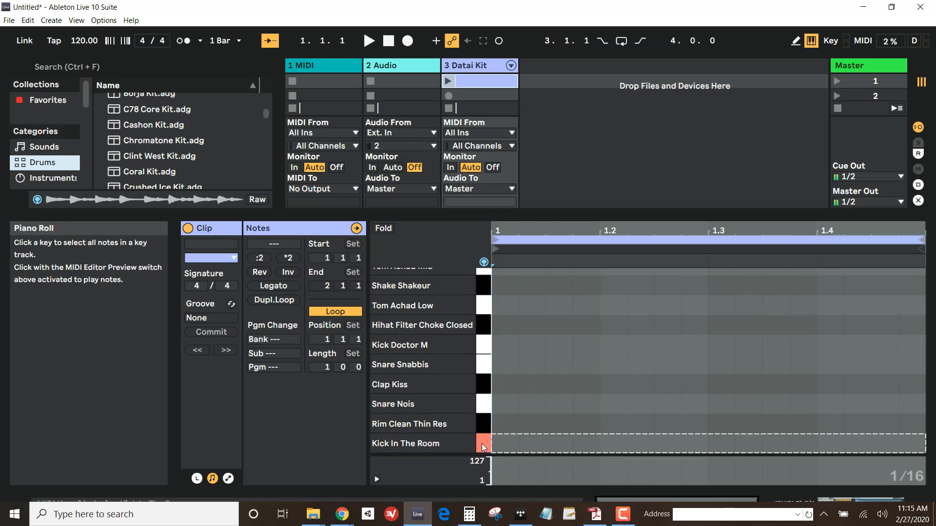
{"action": "left_click", "coordinate": [484, 388]}
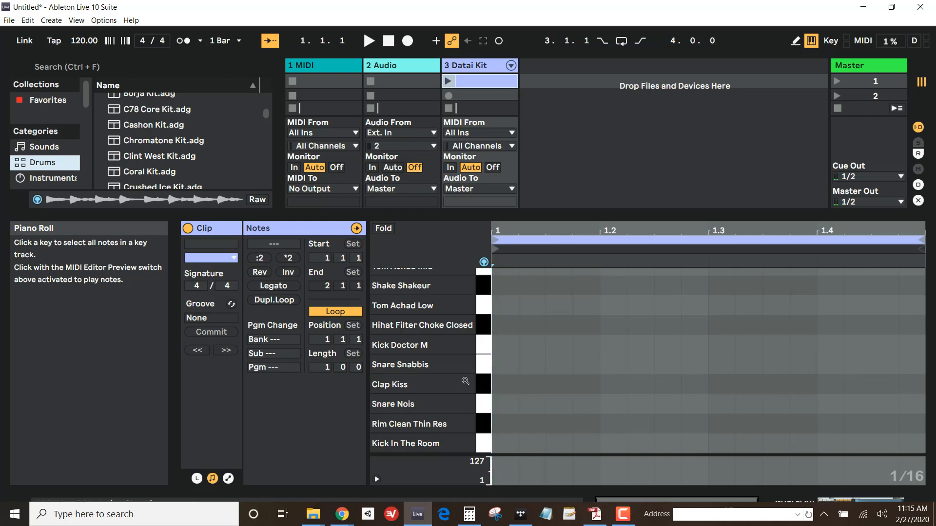
{"action": "left_click", "coordinate": [482, 325]}
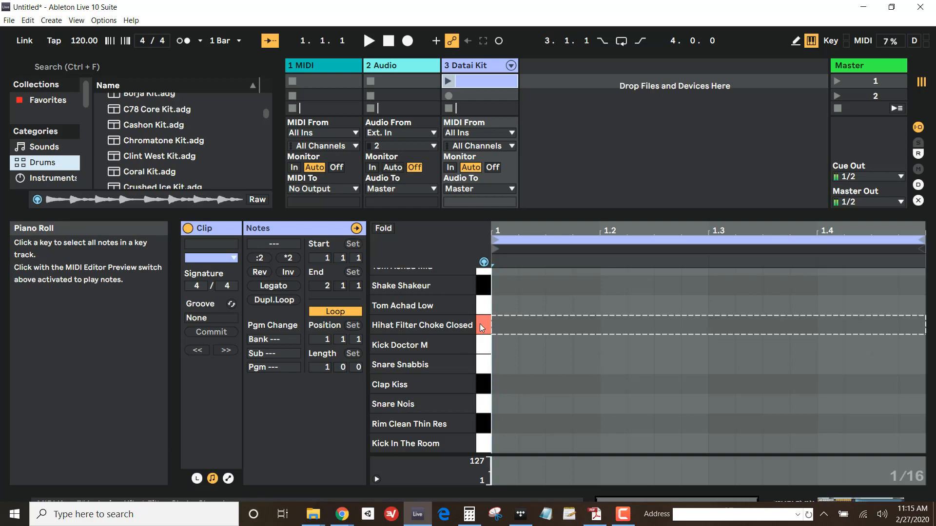
{"action": "left_click", "coordinate": [482, 283]}
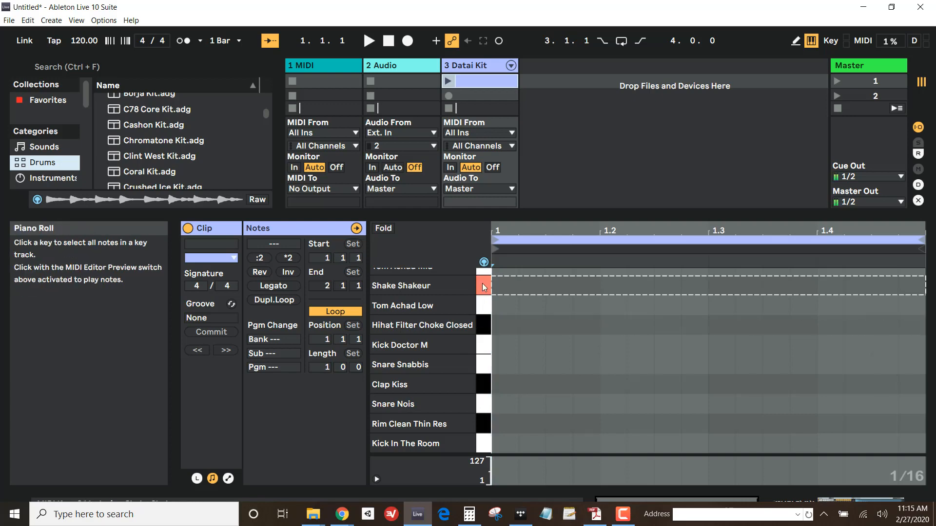
{"action": "scroll", "coordinate": [484, 287], "scroll_direction": "up", "scroll_amount": 2}
{"action": "scroll", "coordinate": [493, 306], "scroll_direction": "down", "scroll_amount": 2}
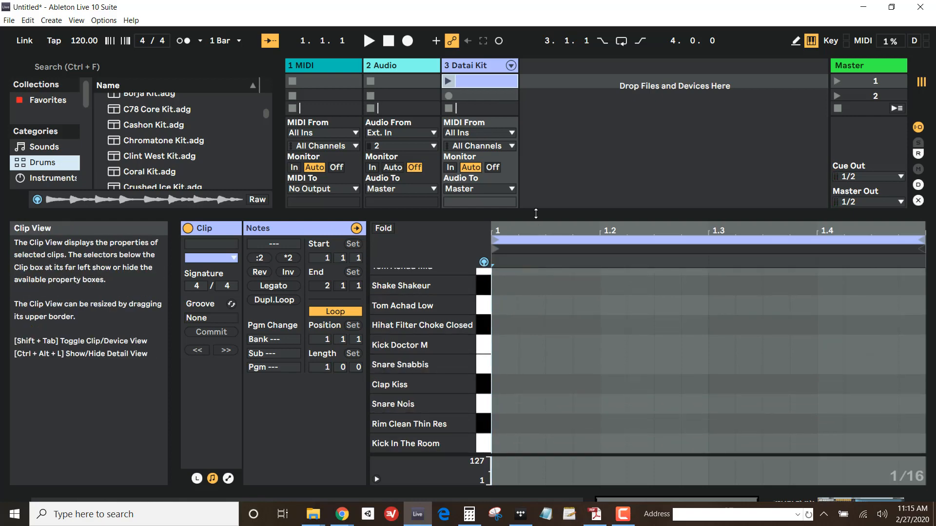
Resize the Clip View and toggle the mixer's track delay, return track and send sections on and off.
{"action": "left_click_drag", "start_coordinate": [536, 214], "coordinate": [542, 283]}
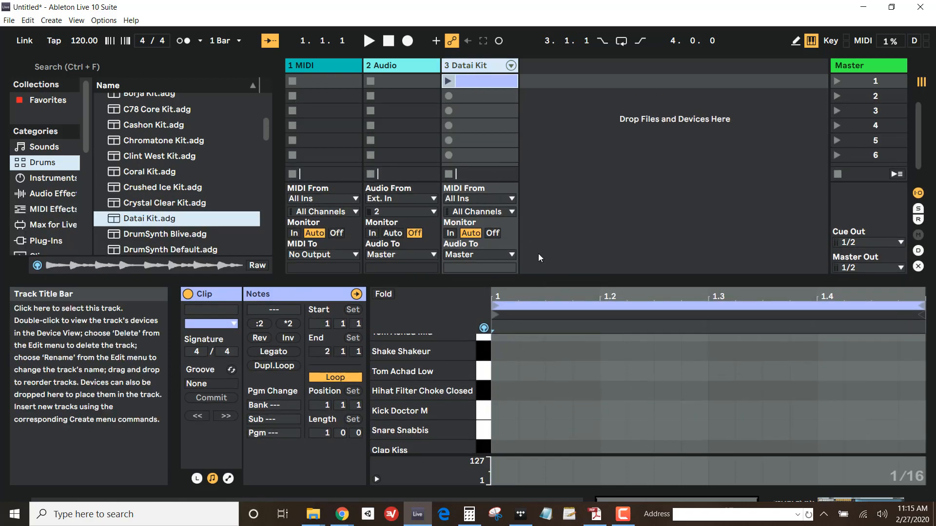
{"action": "left_click_drag", "start_coordinate": [515, 282], "coordinate": [518, 220]}
{"action": "left_click", "coordinate": [921, 223]}
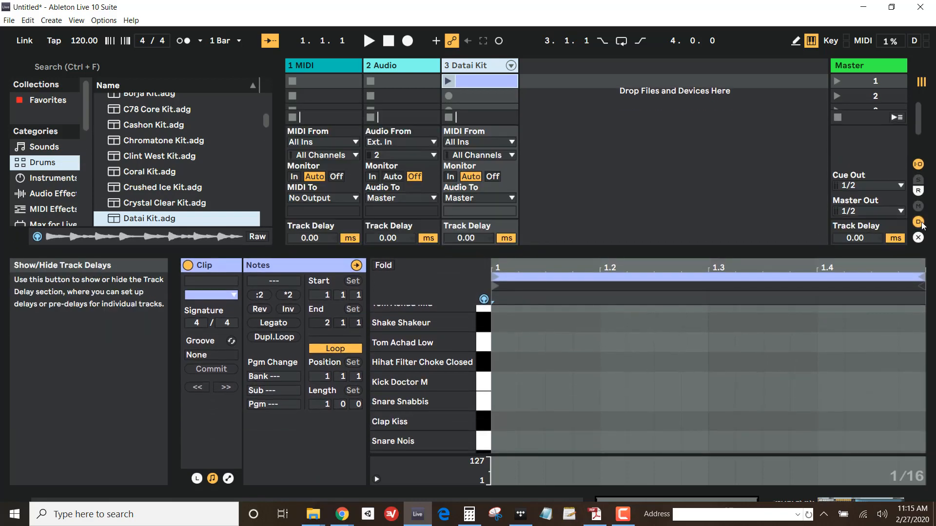
{"action": "left_click", "coordinate": [919, 222]}
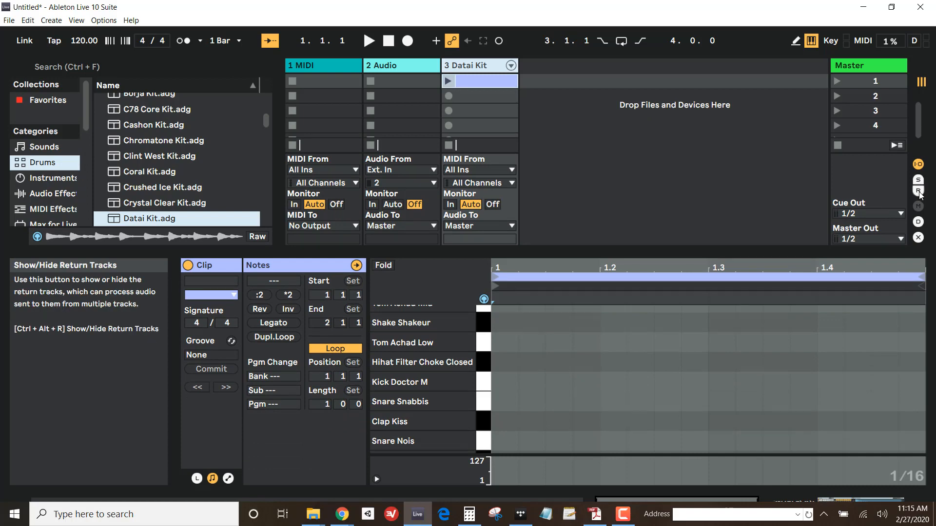
{"action": "left_click", "coordinate": [918, 191]}
{"action": "left_click", "coordinate": [918, 192]}
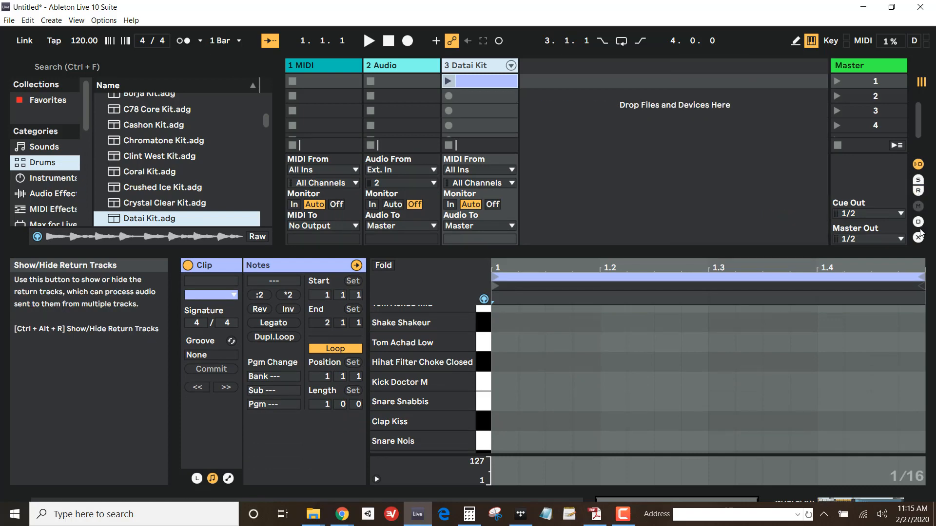
{"action": "left_click", "coordinate": [918, 180]}
{"action": "left_click", "coordinate": [918, 179]}
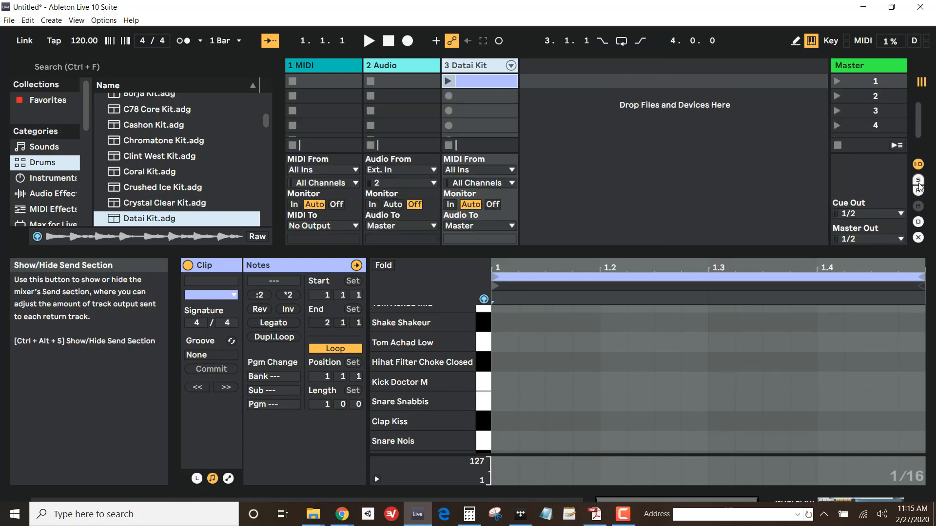
{"action": "left_click", "coordinate": [918, 223]}
{"action": "left_click", "coordinate": [919, 222]}
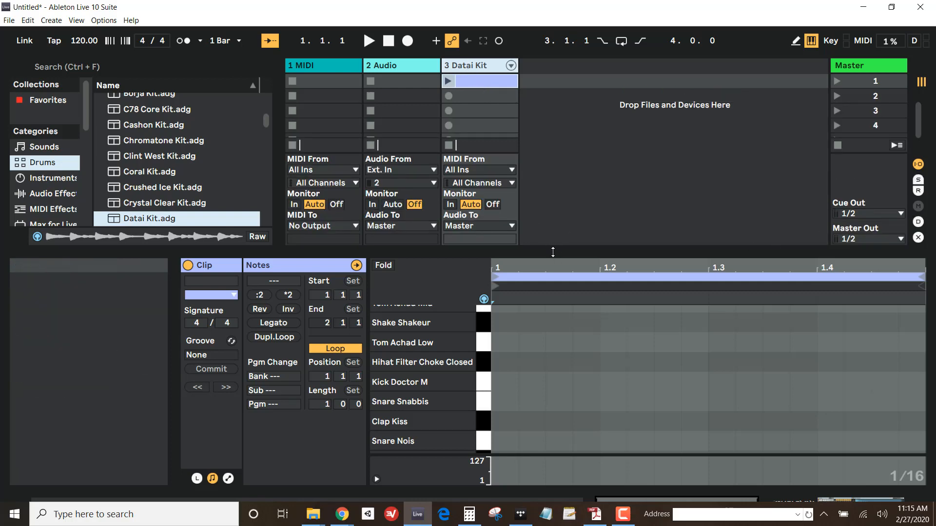
Enlarge the clip's note editor and place the insert marker within each of the bar's four beats in turn.
{"action": "left_click_drag", "start_coordinate": [534, 251], "coordinate": [548, 204]}
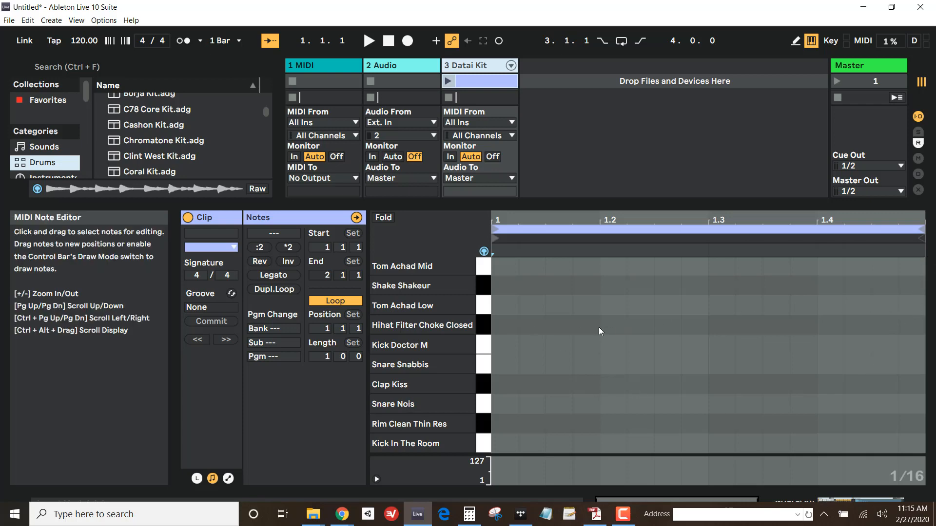
{"action": "left_click", "coordinate": [557, 315]}
{"action": "left_click", "coordinate": [633, 303]}
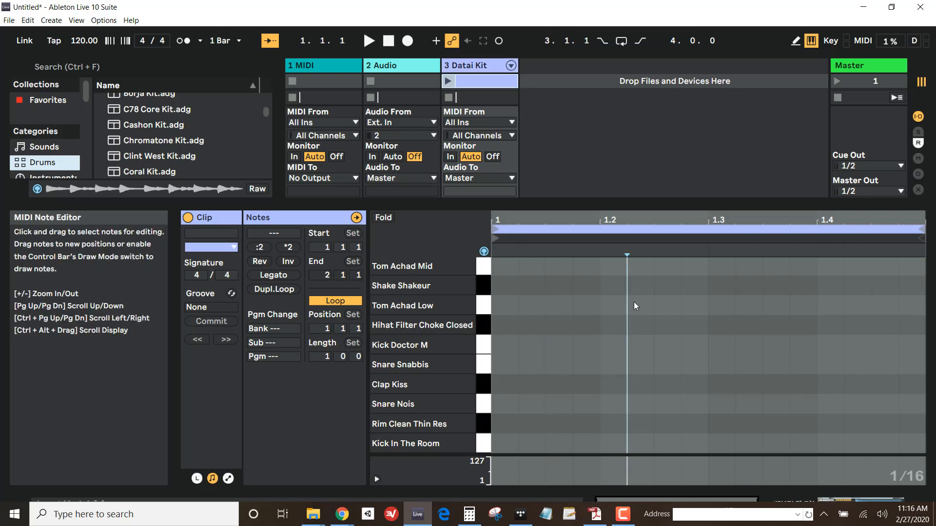
{"action": "left_click", "coordinate": [741, 314]}
{"action": "left_click", "coordinate": [821, 324]}
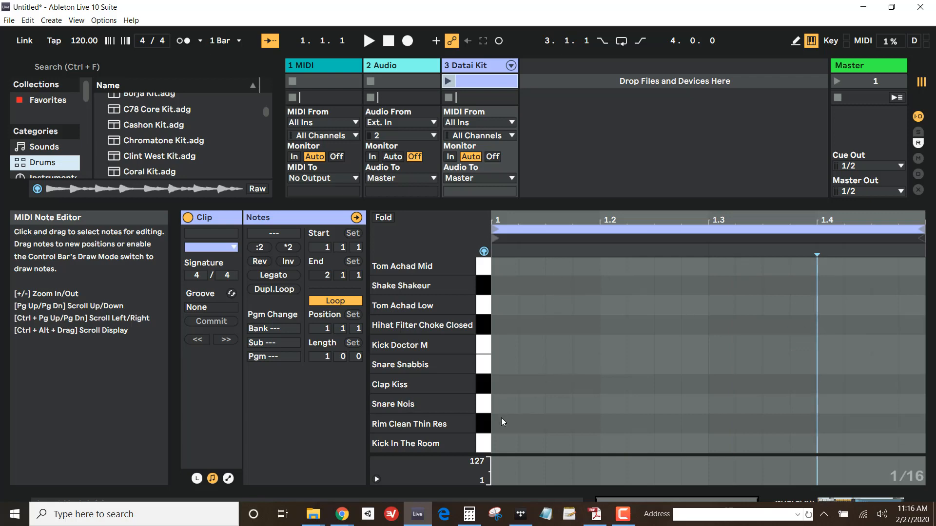
Preview Kick In The Room and add 1/16-grid kick notes at the start of all four beats of the clip.
{"action": "left_click", "coordinate": [490, 443]}
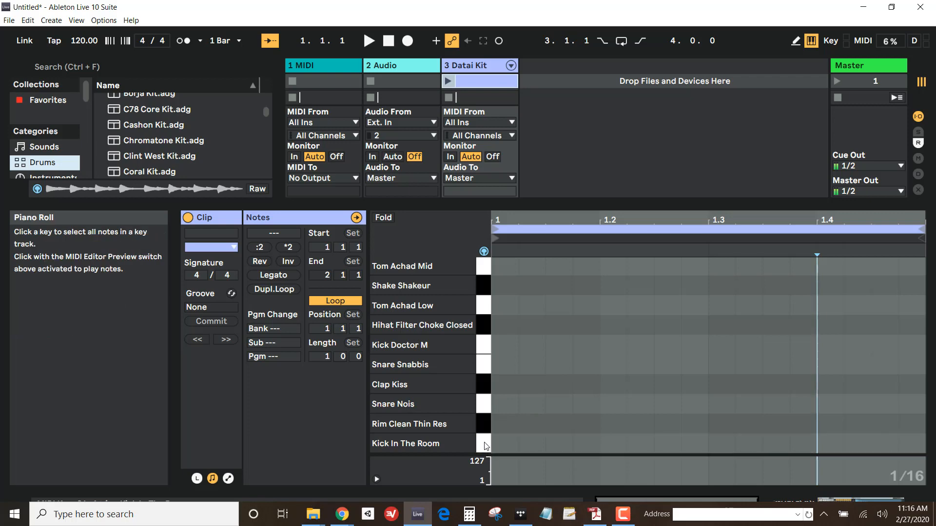
{"action": "double_click", "coordinate": [510, 443]}
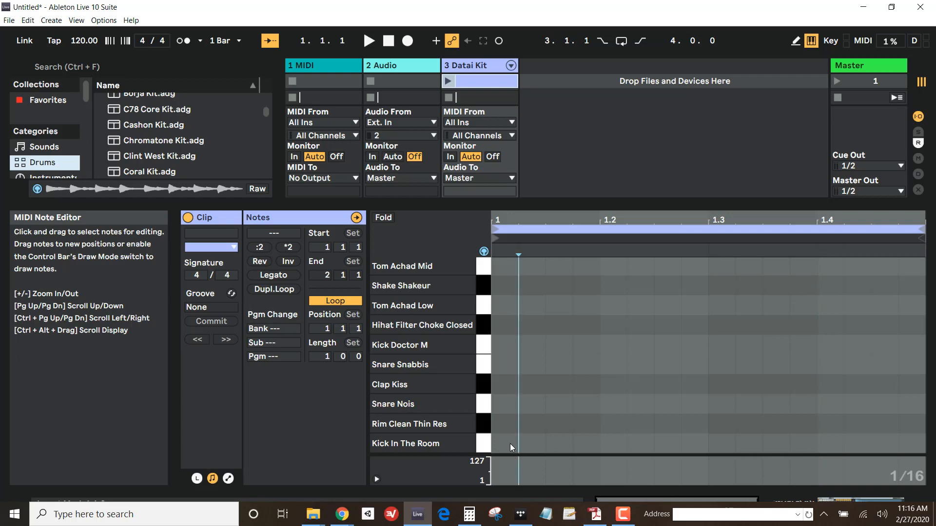
{"action": "double_click", "coordinate": [607, 442]}
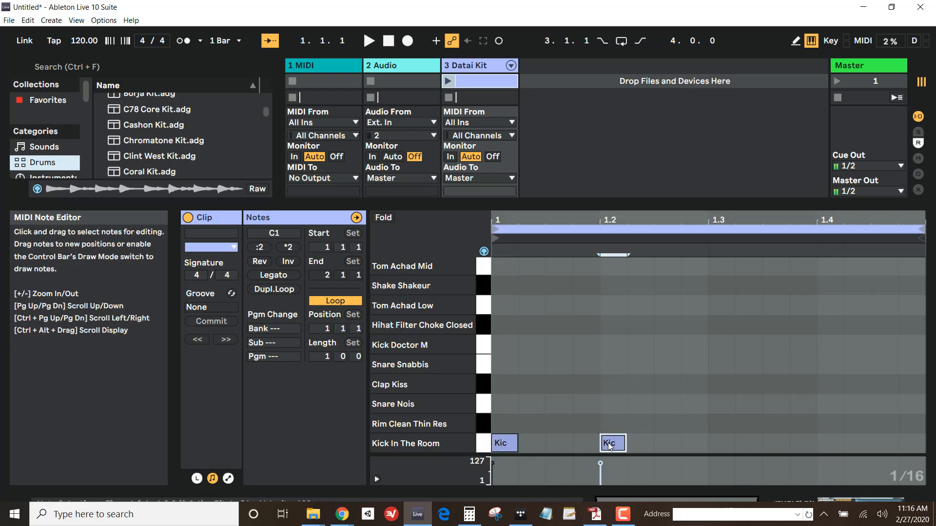
{"action": "double_click", "coordinate": [722, 445]}
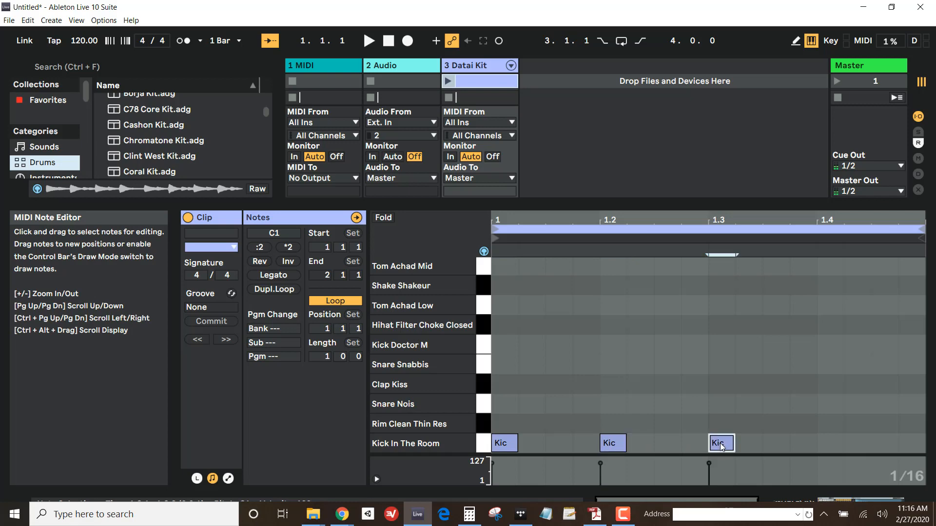
{"action": "left_click", "coordinate": [823, 446]}
{"action": "double_click", "coordinate": [824, 446]}
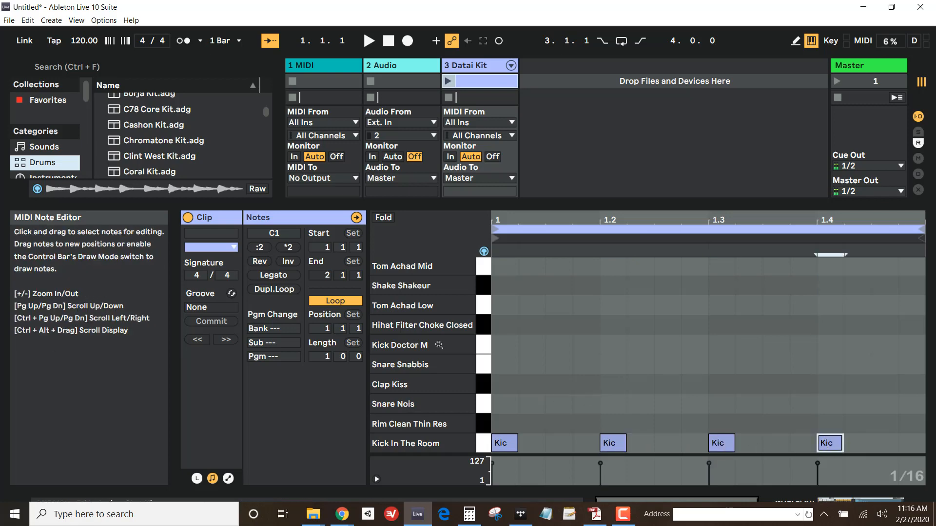
Launch the Datai Kit clip and adjust the project tempo up and down, settling on 81 BPM.
{"action": "left_click", "coordinate": [448, 82]}
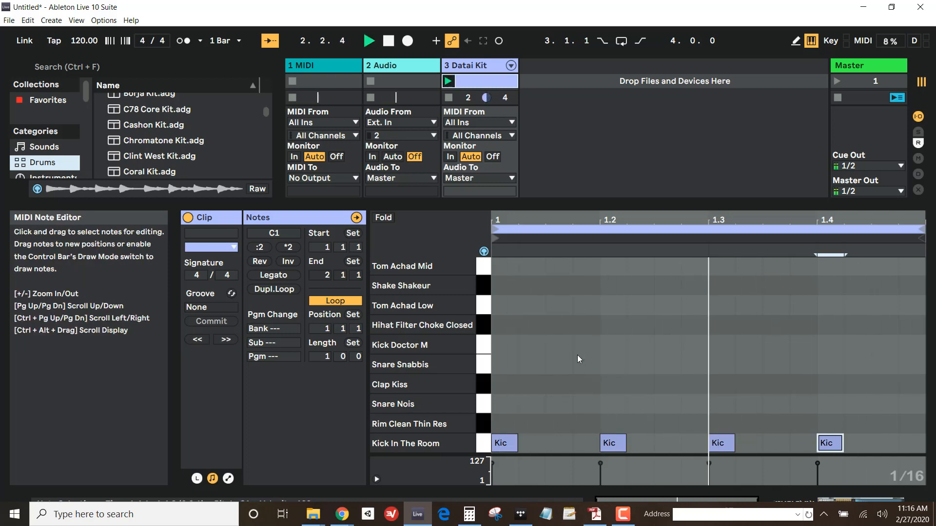
{"action": "left_click_drag", "start_coordinate": [84, 44], "coordinate": [83, 10]}
{"action": "left_click_drag", "start_coordinate": [84, 43], "coordinate": [84, 95]}
{"action": "left_click", "coordinate": [84, 40]}
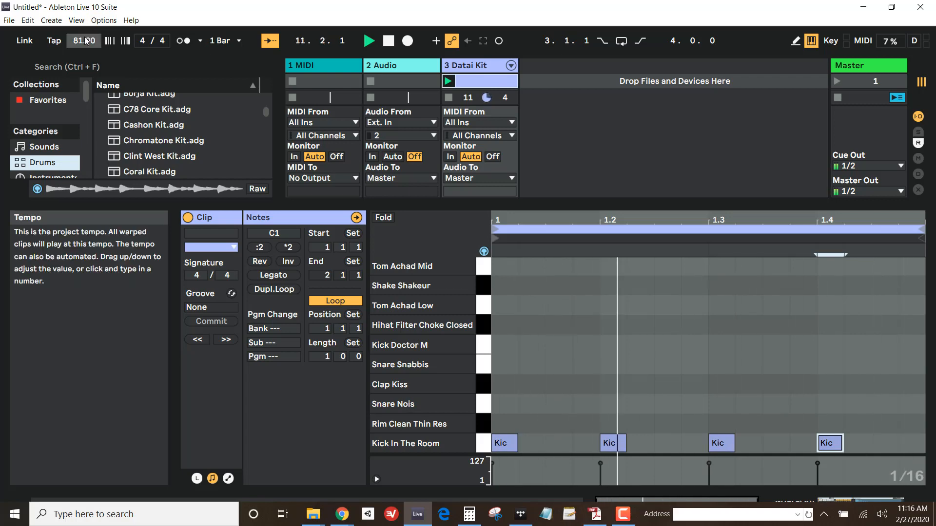
Replace the beat 2 kick with a Kick In The Room note at 1.2.3 and set the tempo to 97 BPM.
{"action": "double_click", "coordinate": [621, 443]}
{"action": "double_click", "coordinate": [668, 444]}
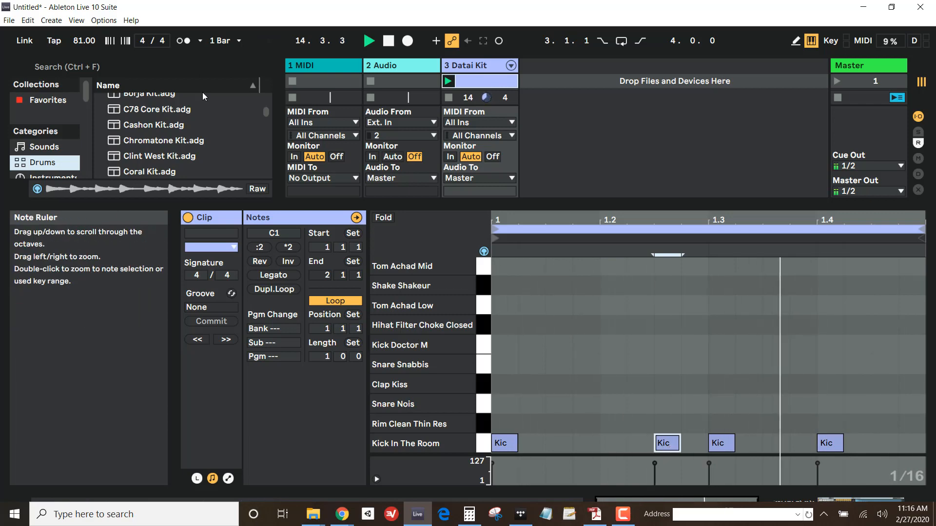
{"action": "left_click_drag", "start_coordinate": [83, 41], "coordinate": [82, 33]}
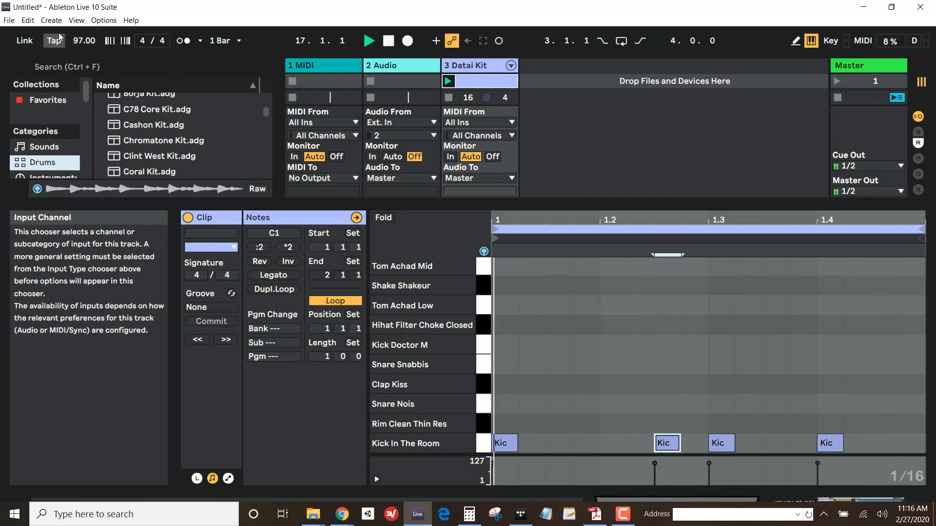
Add Snare Nois notes on beats 2 and 4 and restart playback from the beginning to check the pattern.
{"action": "double_click", "coordinate": [610, 403]}
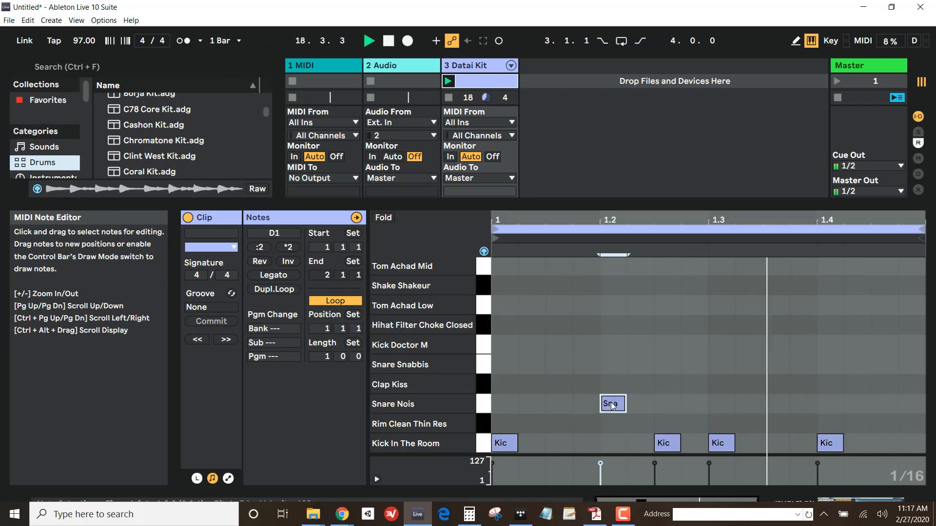
{"action": "double_click", "coordinate": [835, 399]}
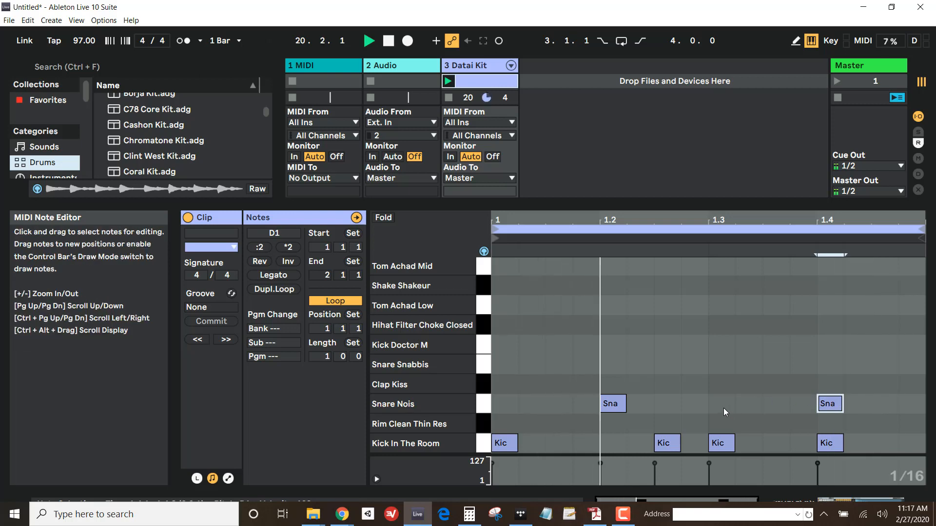
{"action": "key", "text": "space"}
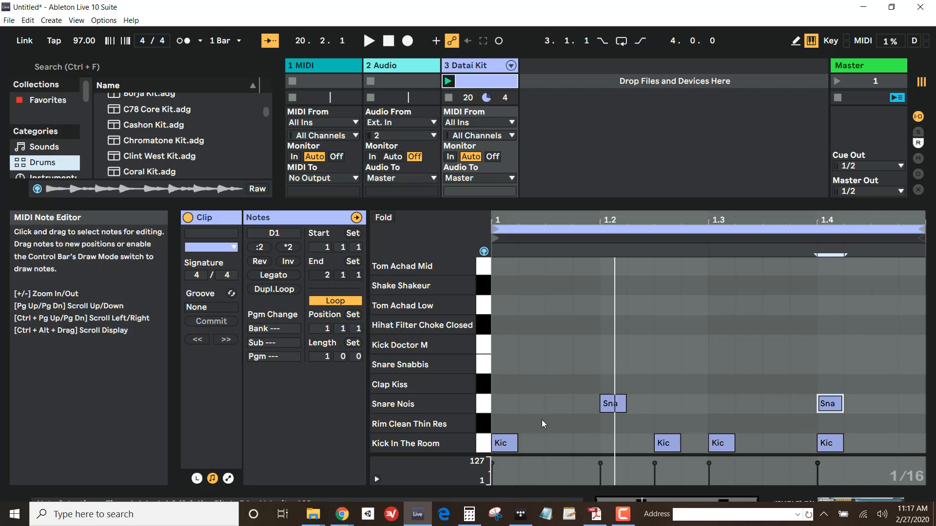
{"action": "key", "text": "space"}
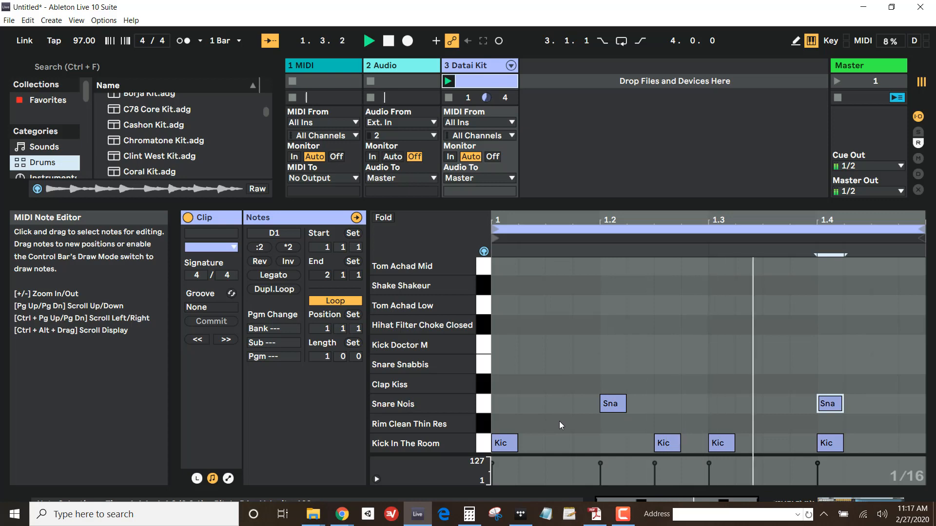
Delete the beat 4 kick, stop playback and add a Clap Kiss note on beat 4.
{"action": "double_click", "coordinate": [832, 443]}
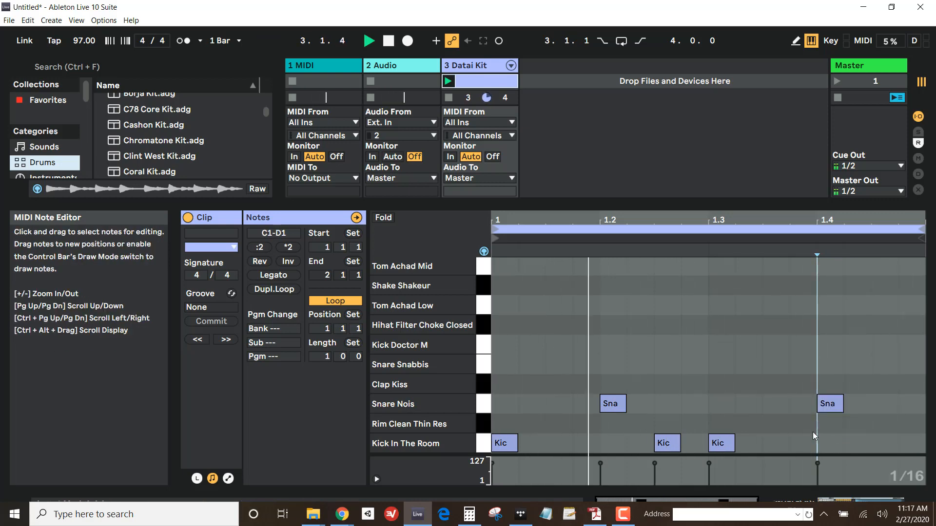
{"action": "key", "text": "space"}
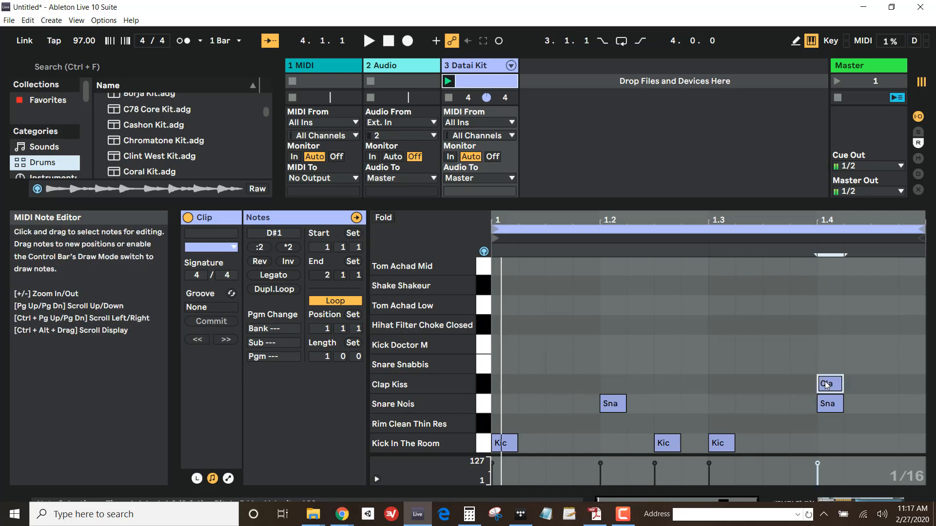
{"action": "double_click", "coordinate": [827, 384]}
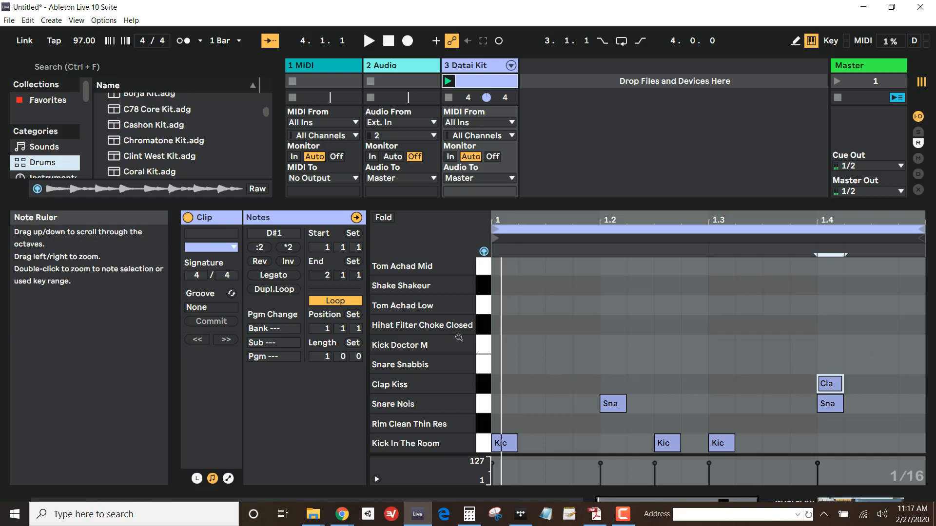
Audition the Hihat Filter Choke Closed and Shake Shakeur sounds from the piano roll.
{"action": "scroll", "coordinate": [482, 356], "scroll_direction": "up", "scroll_amount": 3}
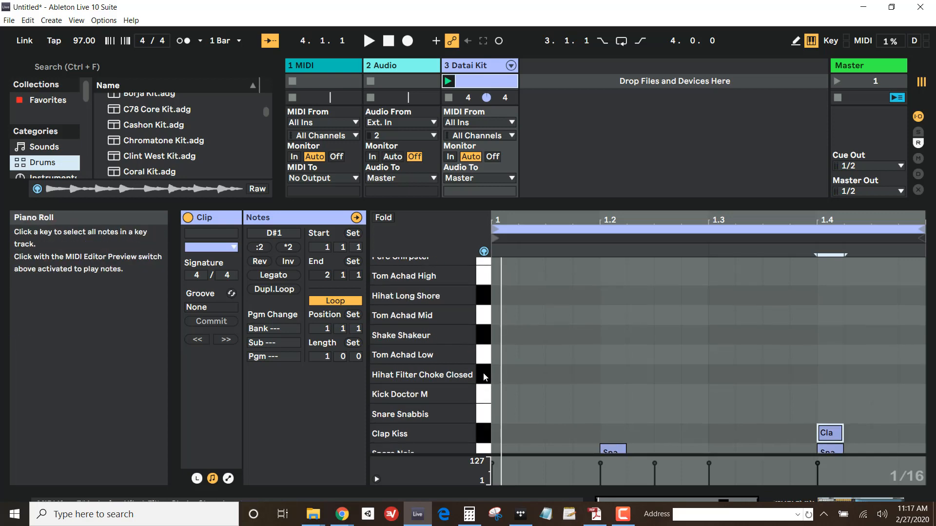
{"action": "left_click", "coordinate": [484, 376]}
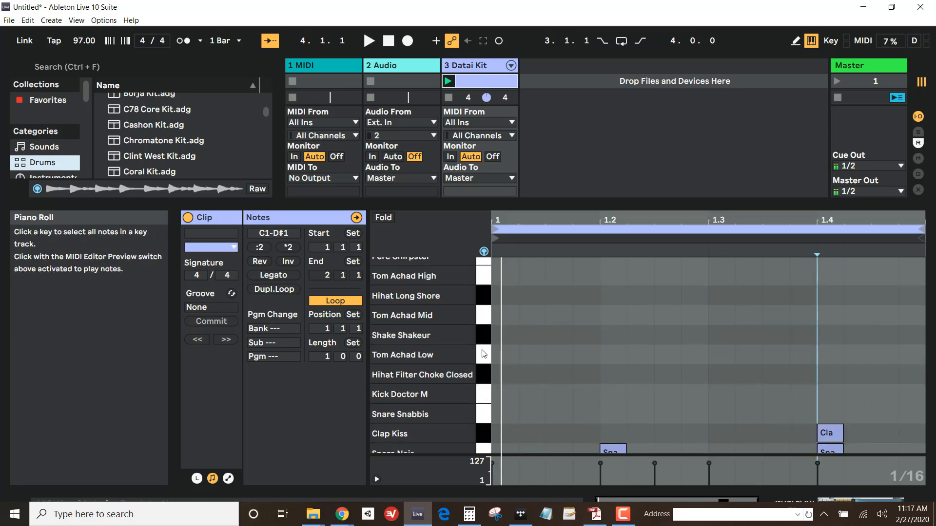
{"action": "left_click", "coordinate": [481, 333]}
{"action": "scroll", "coordinate": [546, 316], "scroll_direction": "down", "scroll_amount": 3}
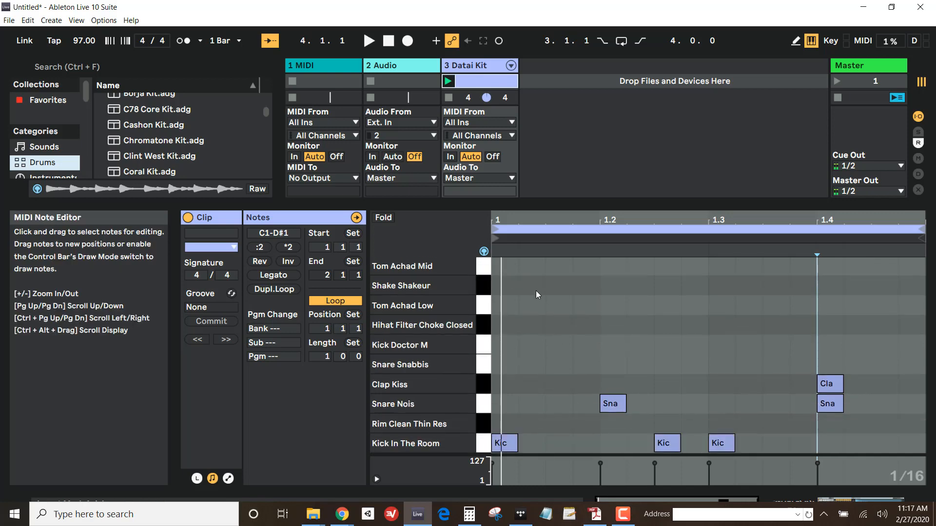
Add Shake Shakeur notes at 1.1.2, 1.1.3, 1.1.4, 1.2.3, 1.3.2 and 1.4.2.
{"action": "double_click", "coordinate": [531, 285]}
{"action": "double_click", "coordinate": [558, 285]}
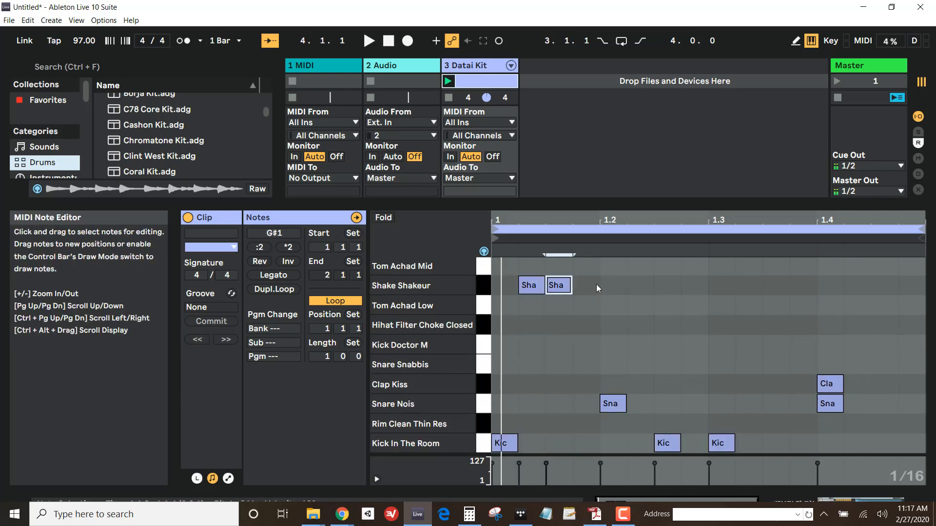
{"action": "double_click", "coordinate": [585, 285]}
{"action": "double_click", "coordinate": [674, 286]}
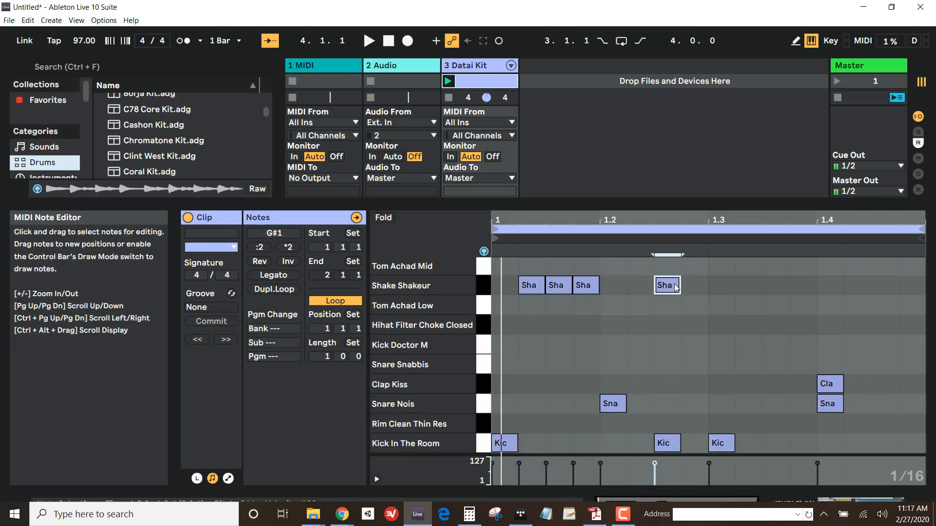
{"action": "double_click", "coordinate": [753, 286]}
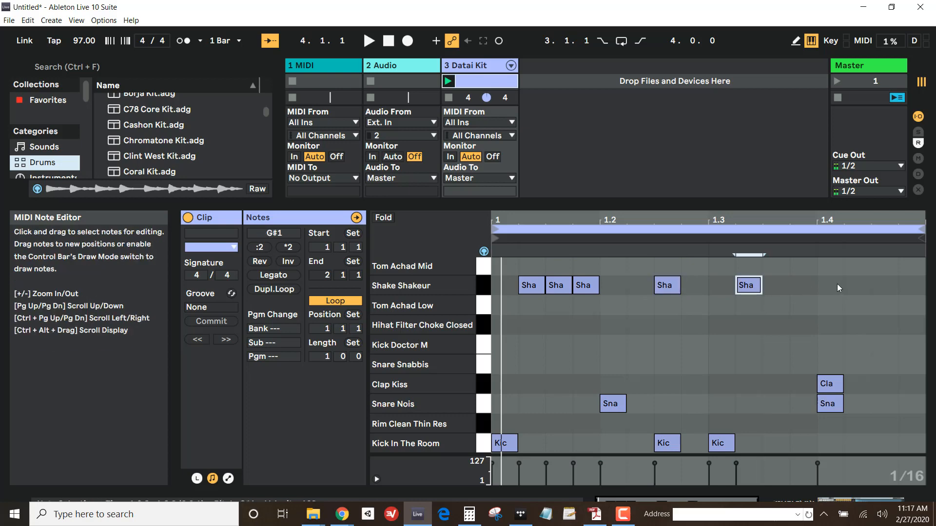
{"action": "double_click", "coordinate": [857, 285]}
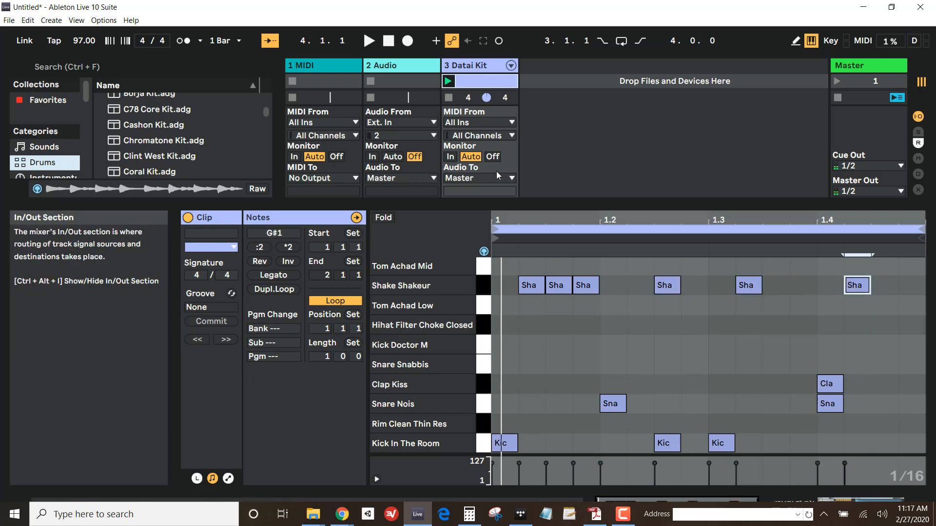
During playback, move the last two Shake Shakeur notes to 1.3.3 and 1.4.3, add another at 1.4.2, and stop.
{"action": "key", "text": "space"}
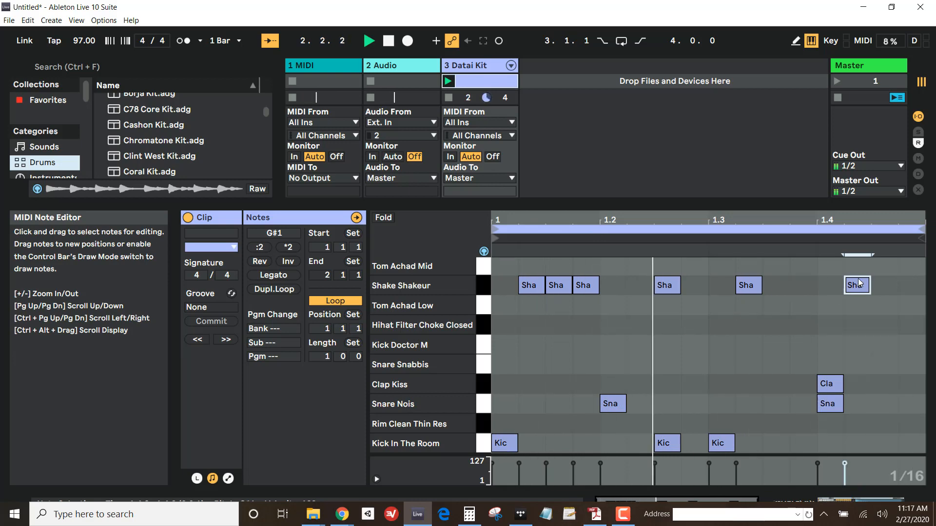
{"action": "left_click_drag", "start_coordinate": [848, 286], "coordinate": [820, 286]}
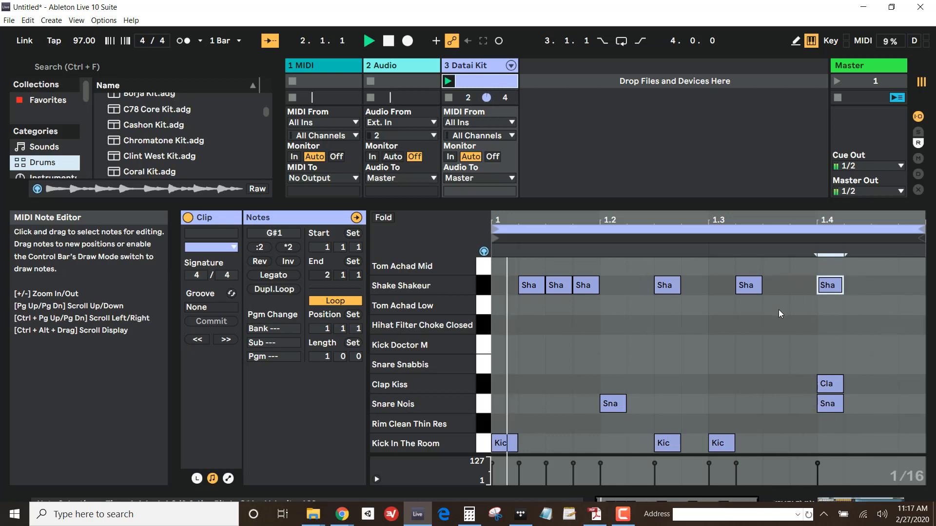
{"action": "left_click_drag", "start_coordinate": [751, 289], "coordinate": [776, 293]}
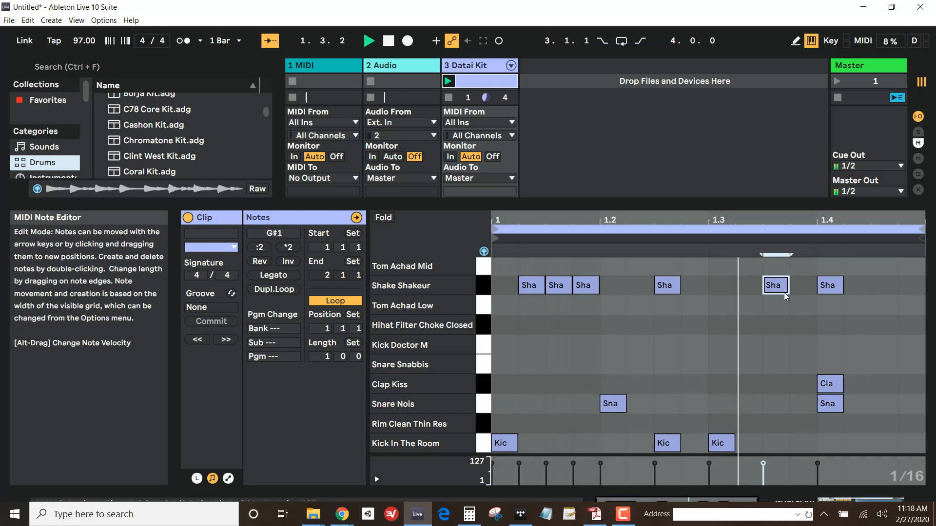
{"action": "left_click_drag", "start_coordinate": [838, 289], "coordinate": [892, 289]}
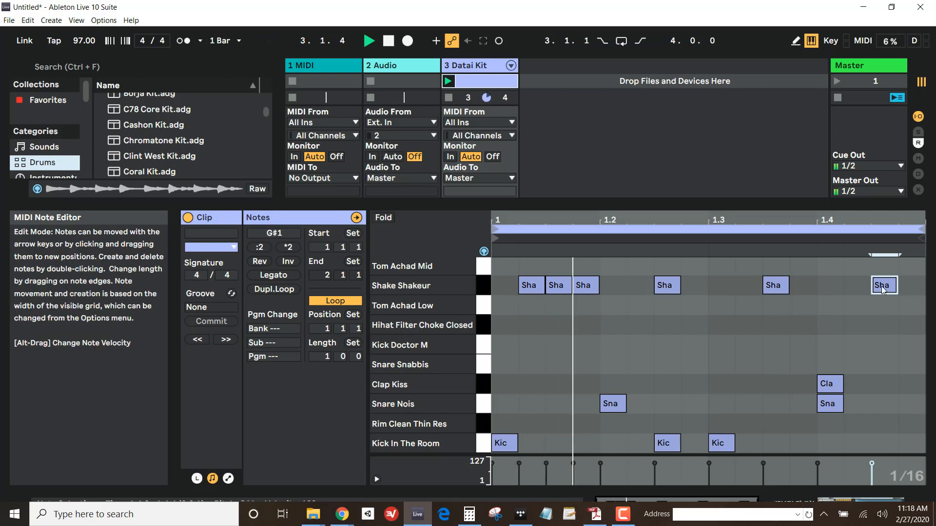
{"action": "left_click_drag", "start_coordinate": [884, 287], "coordinate": [857, 288]}
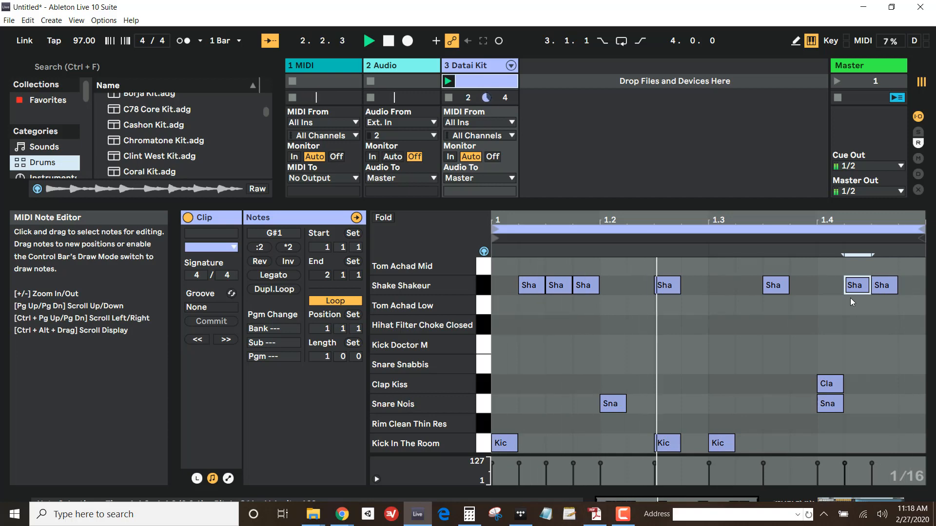
{"action": "key", "text": "space"}
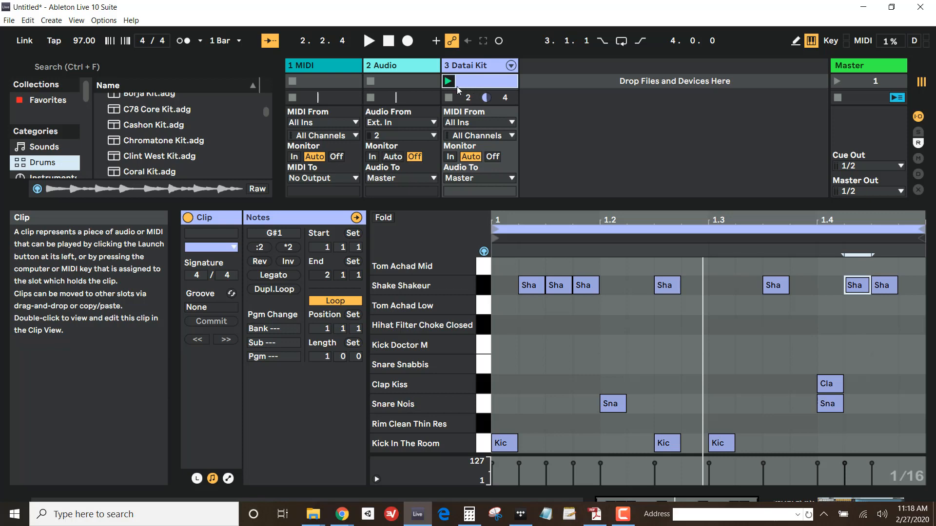
Enlarge the Session View and expand the Instrument Rack's Ambient & Evolving presets in the instruments browser.
{"action": "left_click_drag", "start_coordinate": [519, 204], "coordinate": [520, 292]}
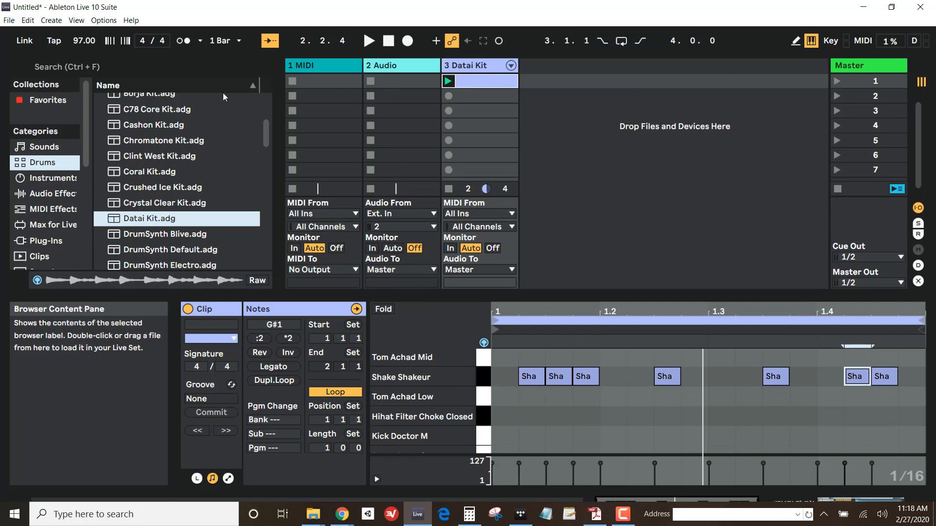
{"action": "left_click", "coordinate": [65, 180]}
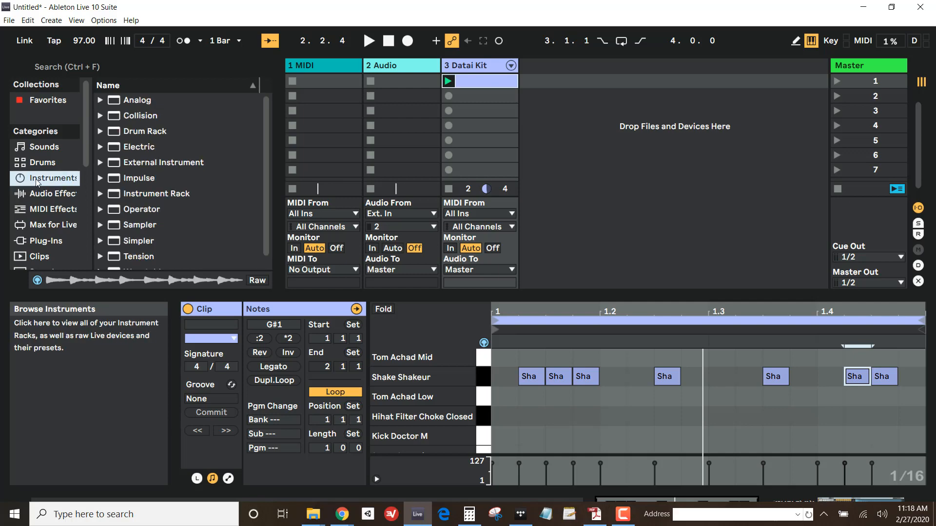
{"action": "left_click", "coordinate": [149, 194]}
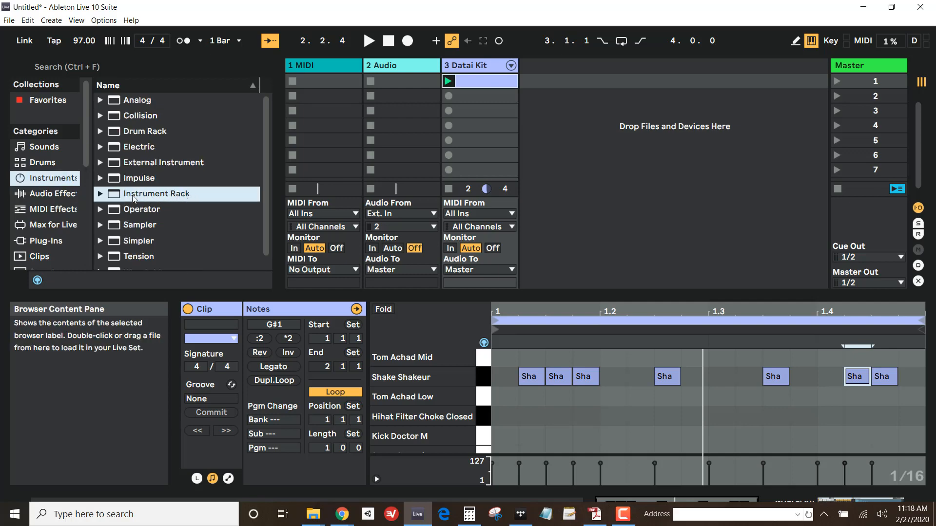
{"action": "left_click", "coordinate": [100, 194]}
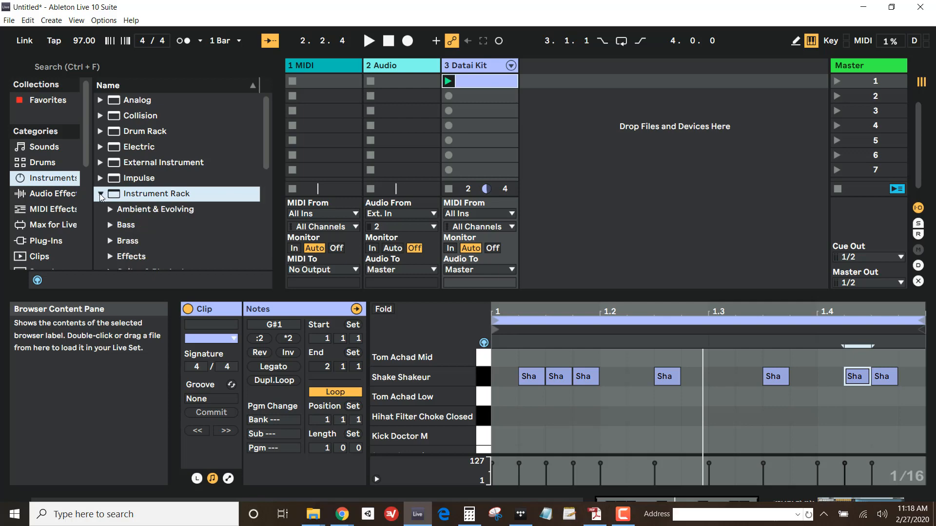
{"action": "scroll", "coordinate": [112, 190], "scroll_direction": "down", "scroll_amount": 3}
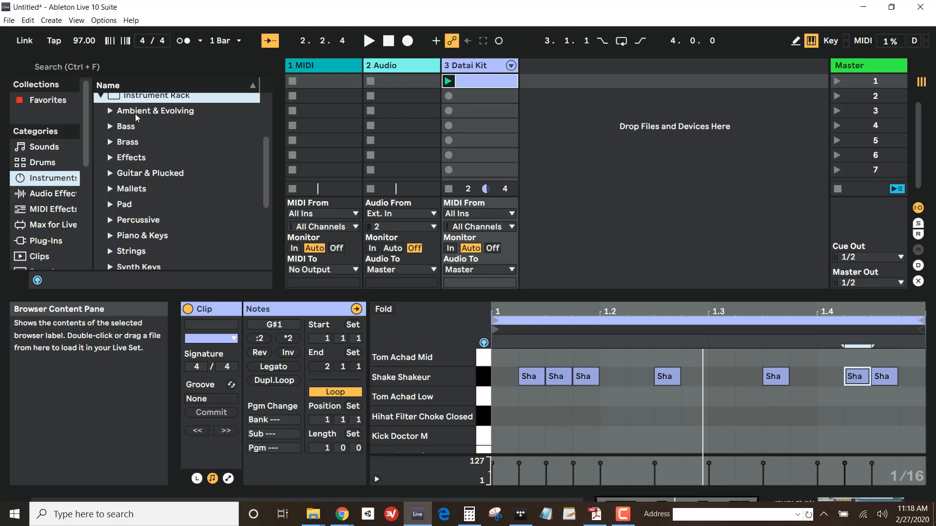
{"action": "left_click", "coordinate": [149, 111]}
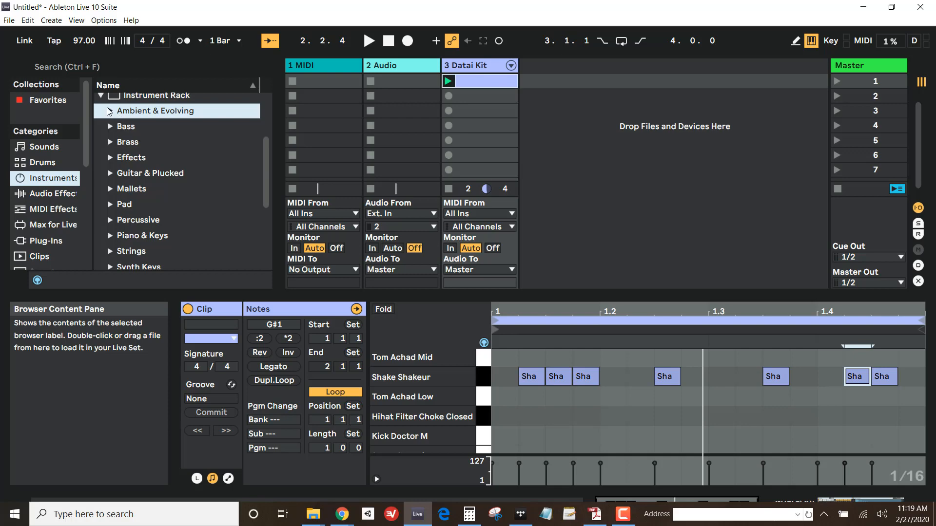
{"action": "left_click", "coordinate": [110, 111]}
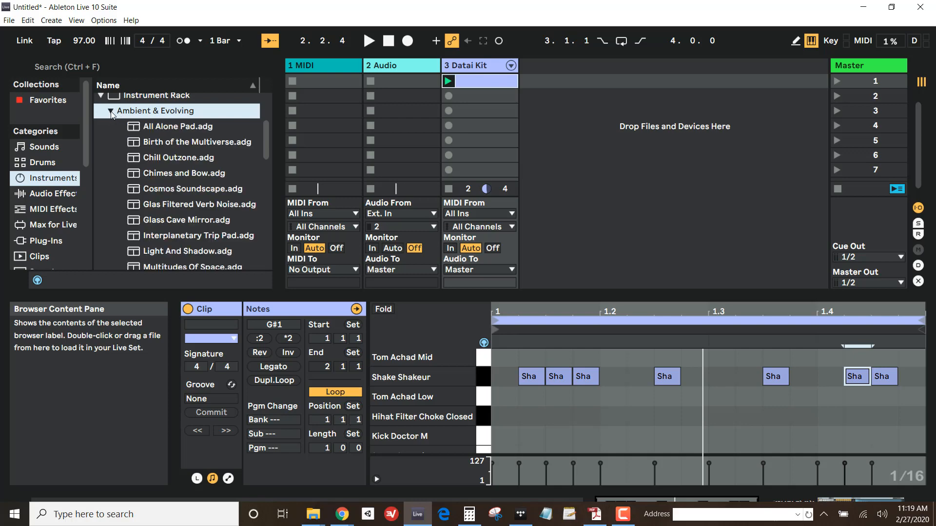
Audition the All Alone Pad, Birth of the Multiverse, Chill Outzone and Chimes and Bow presets.
{"action": "left_click", "coordinate": [134, 129]}
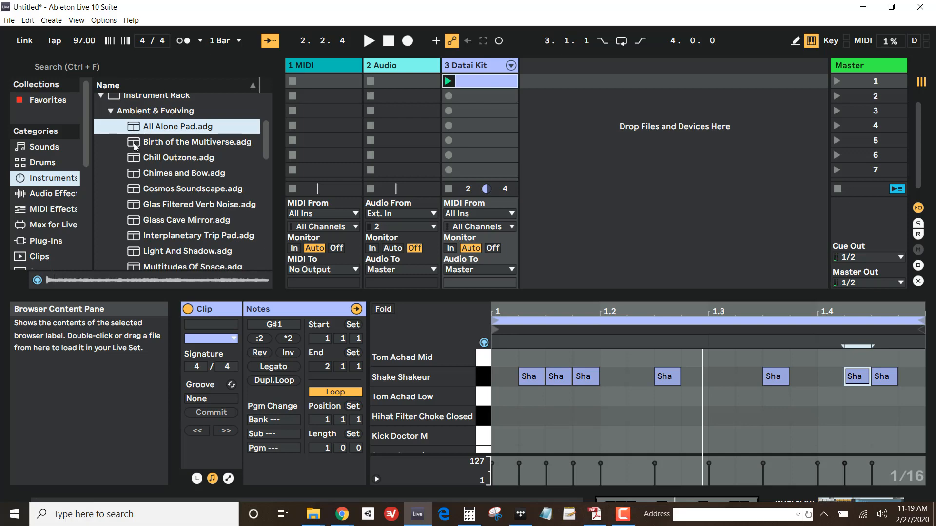
{"action": "left_click", "coordinate": [136, 145]}
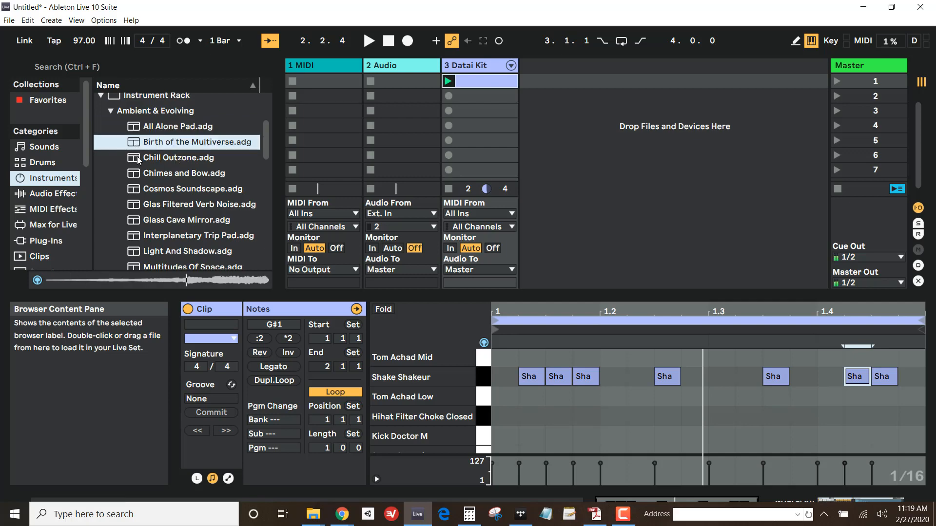
{"action": "left_click", "coordinate": [137, 162]}
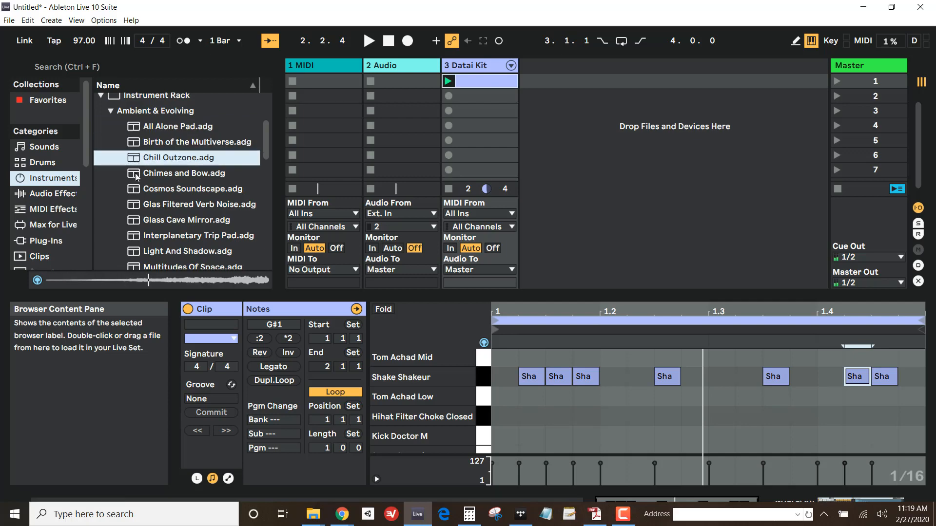
{"action": "left_click", "coordinate": [137, 176]}
{"action": "left_click", "coordinate": [137, 160]}
{"action": "left_click", "coordinate": [134, 130]}
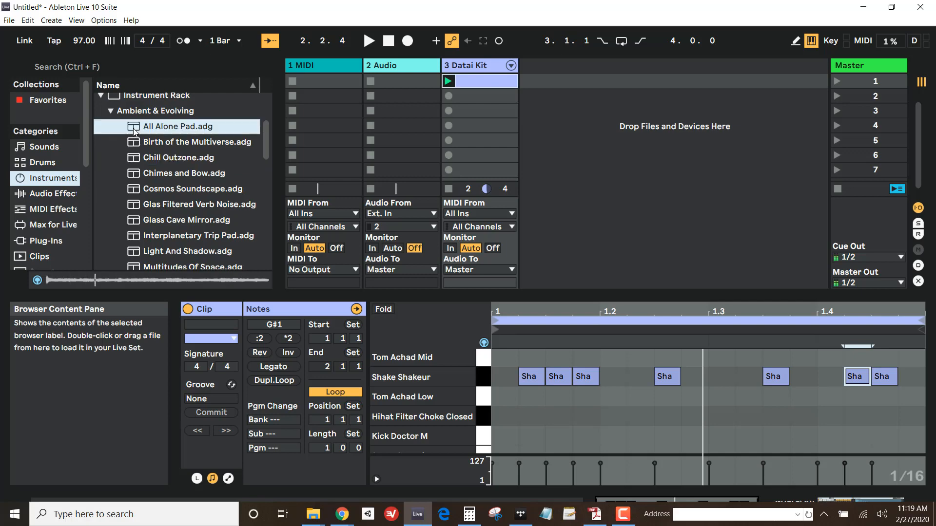
Compare the All Alone Pad and Birth of the Multiverse previews, and load Birth of the Multiverse onto the first MIDI track.
{"action": "left_click", "coordinate": [137, 144]}
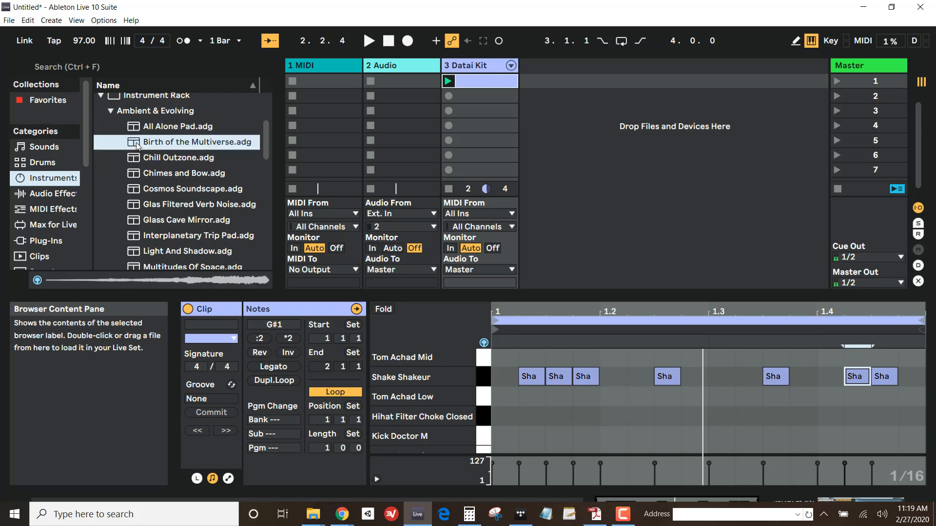
{"action": "left_click", "coordinate": [138, 131]}
{"action": "left_click", "coordinate": [142, 146]}
{"action": "left_click", "coordinate": [337, 72]}
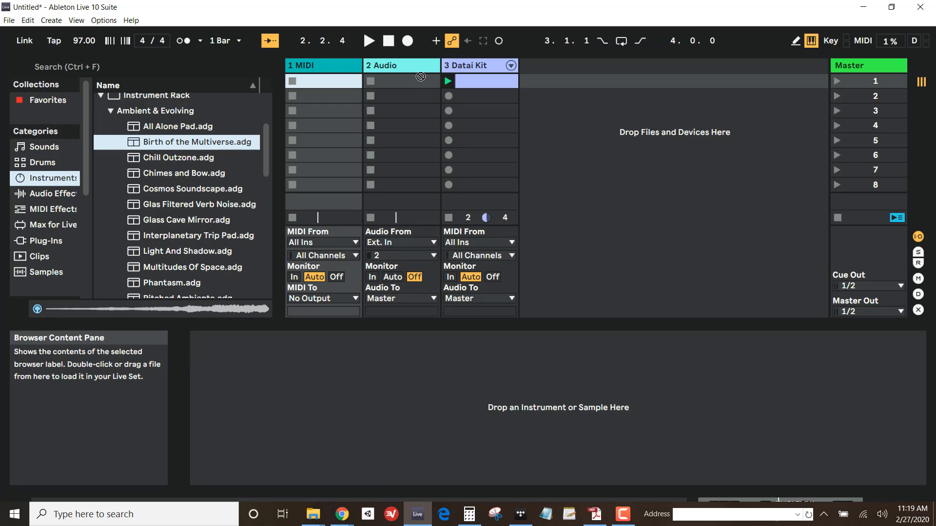
{"action": "left_click", "coordinate": [419, 78]}
{"action": "left_click", "coordinate": [332, 80]}
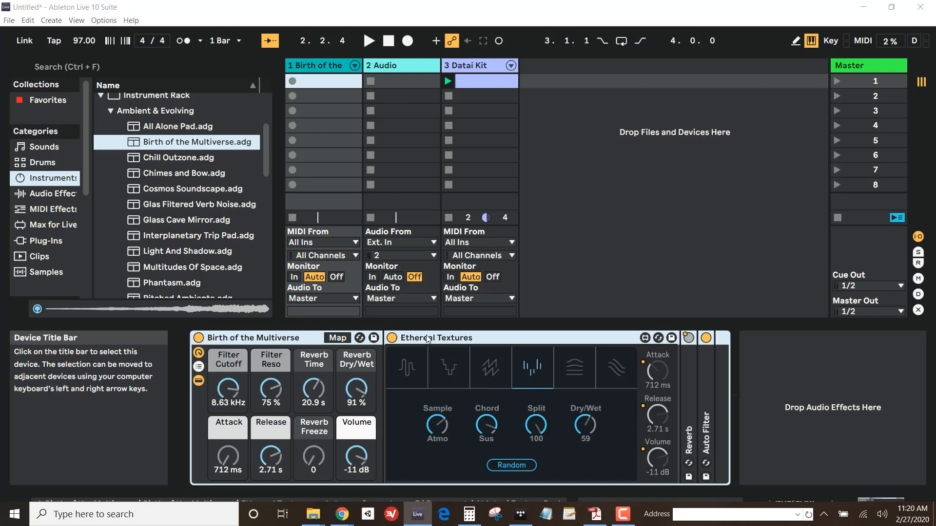
Switch to Chrome and search Google for "popular chords progressions".
{"action": "key", "text": "alt+Tab"}
{"action": "key", "text": "alt+Tab"}
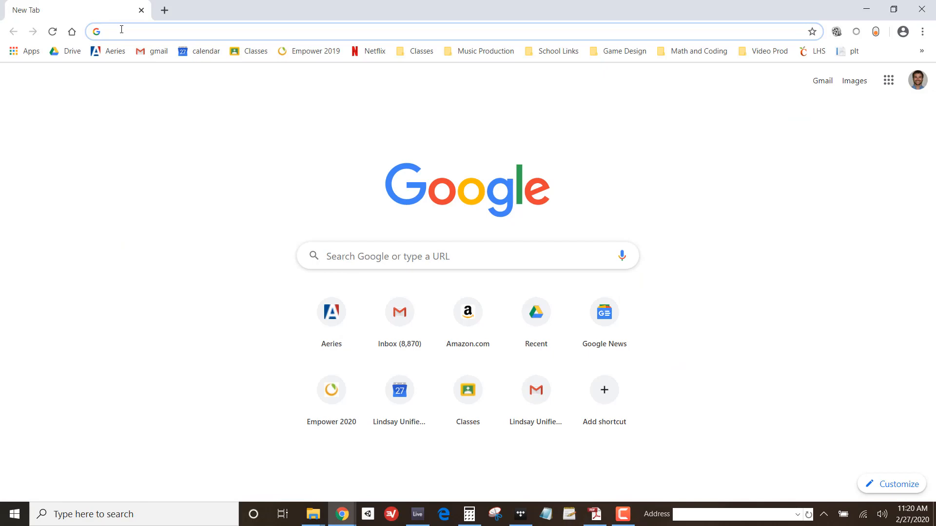
{"action": "type", "text": "popular chords"}
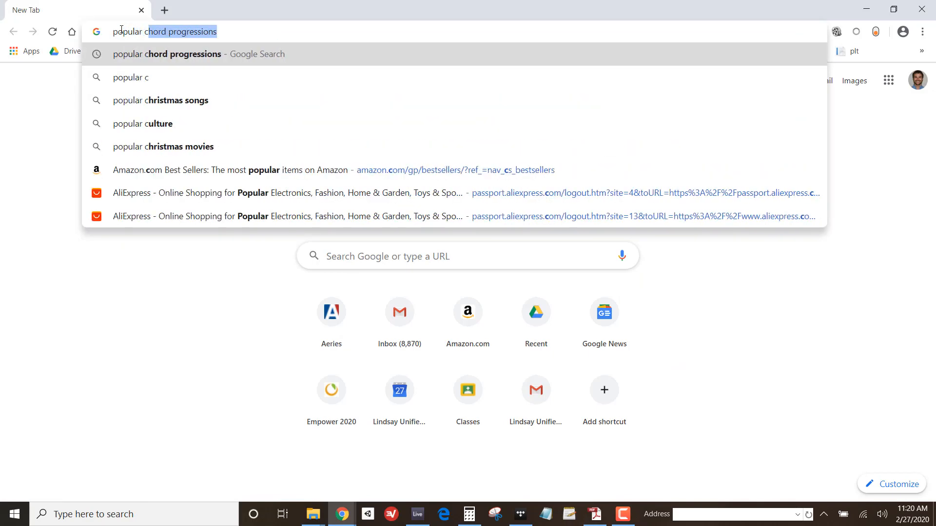
{"action": "type", "text": " progrss"}
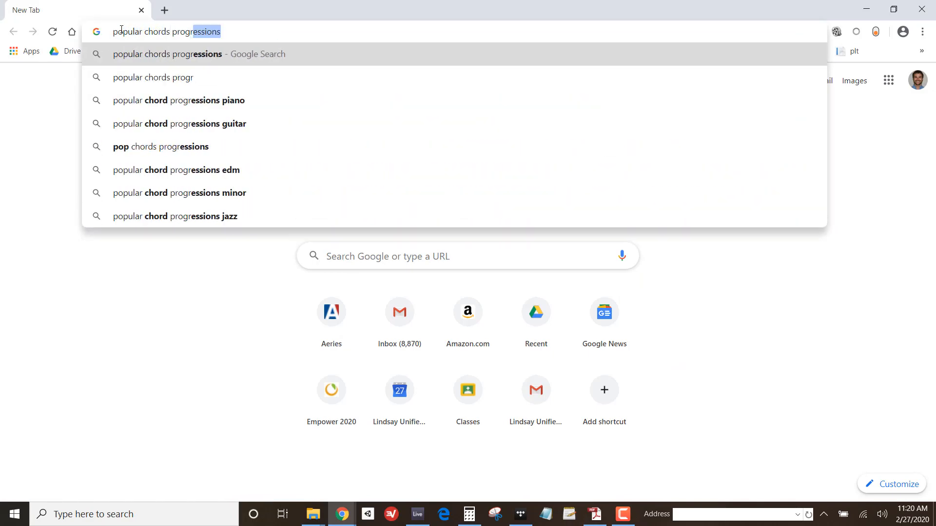
{"action": "key", "text": "BackSpace"}
{"action": "key", "text": "BackSpace"}
{"action": "type", "text": "ession"}
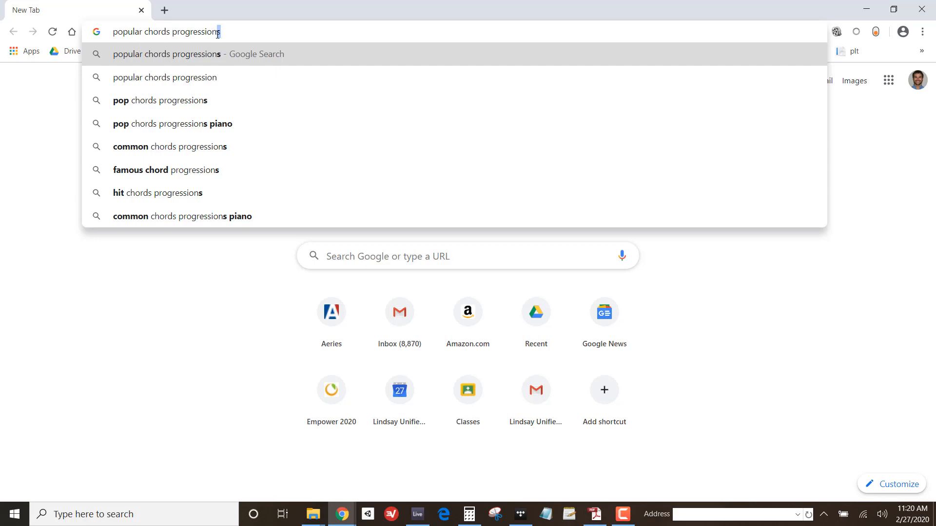
{"action": "key", "text": "Return"}
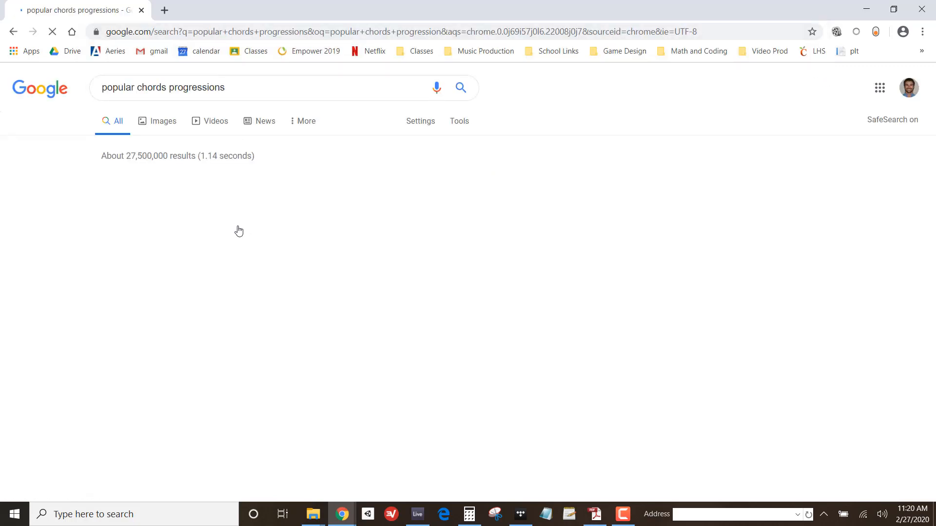
{"action": "scroll", "coordinate": [244, 233], "scroll_direction": "down", "scroll_amount": 1}
{"action": "scroll", "coordinate": [260, 261], "scroll_direction": "up", "scroll_amount": 1}
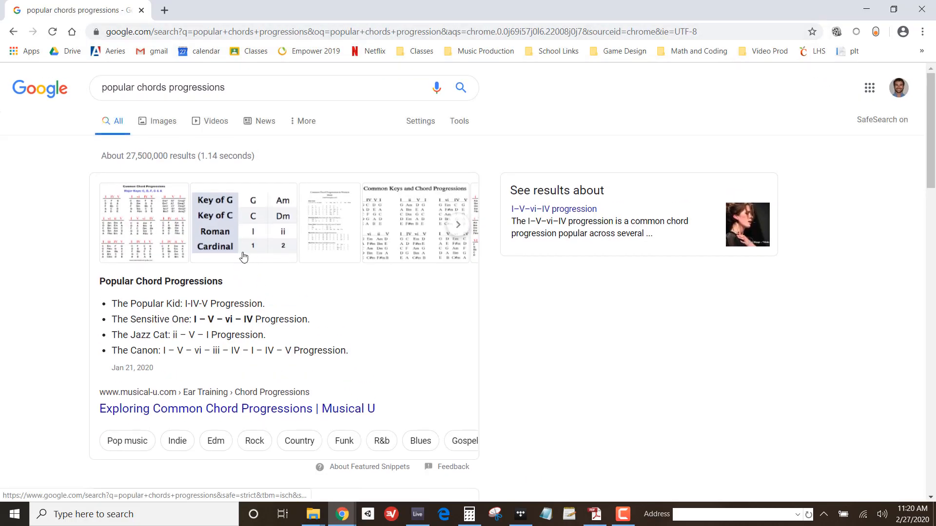
Search for "scary chord progressions" in a new browser tab and look through the results.
{"action": "left_click", "coordinate": [166, 13]}
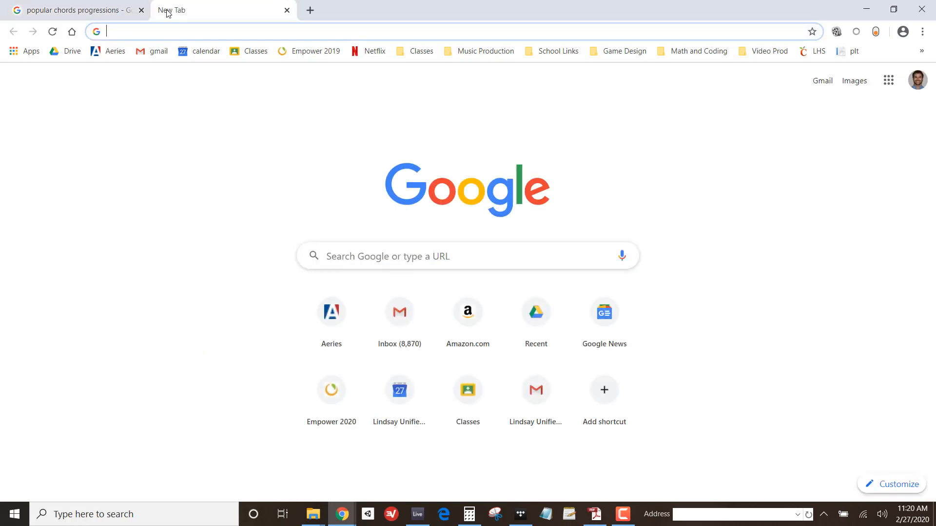
{"action": "type", "text": "scary chord po"}
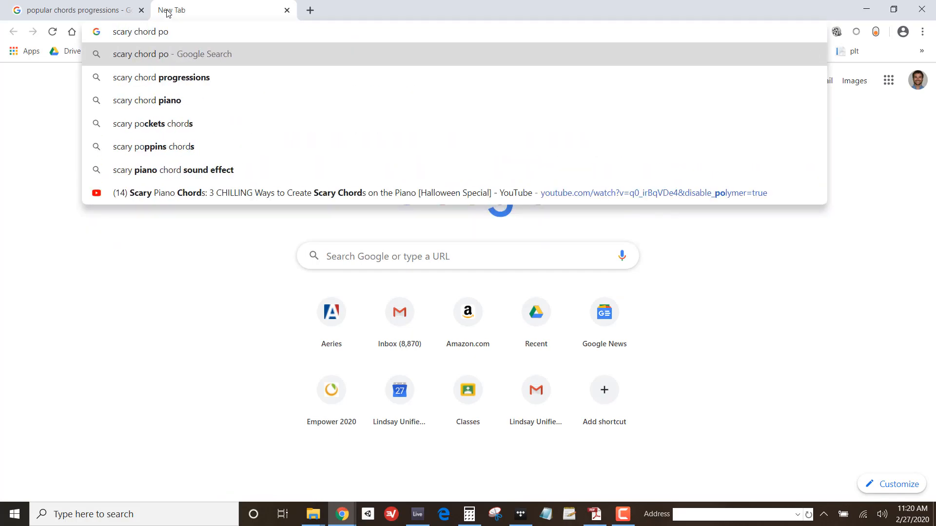
{"action": "key", "text": "BackSpace"}
{"action": "key", "text": "Down"}
{"action": "key", "text": "Return"}
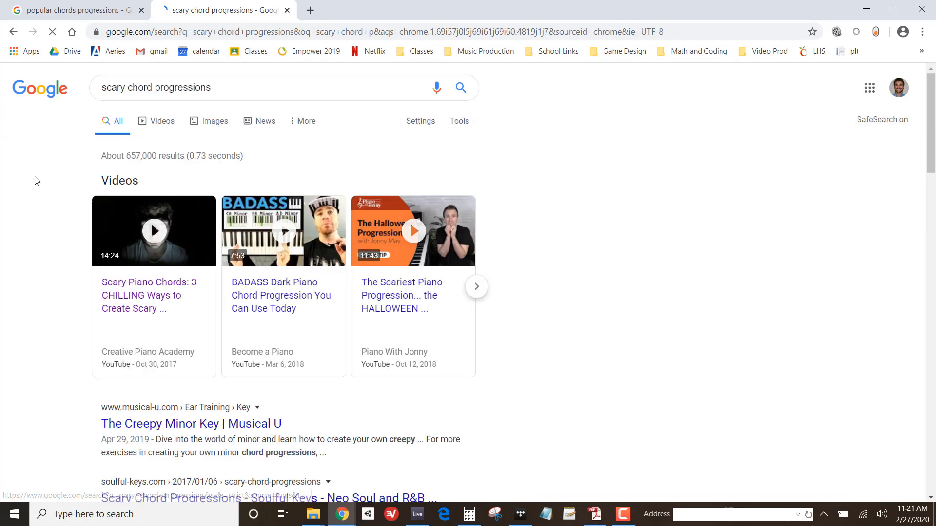
{"action": "scroll", "coordinate": [98, 207], "scroll_direction": "down", "scroll_amount": 3}
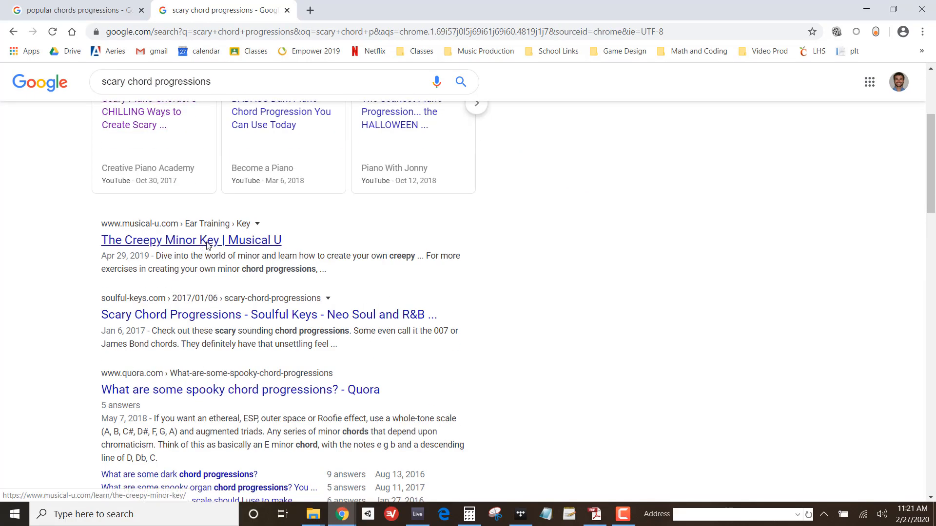
{"action": "scroll", "coordinate": [215, 253], "scroll_direction": "down", "scroll_amount": 2}
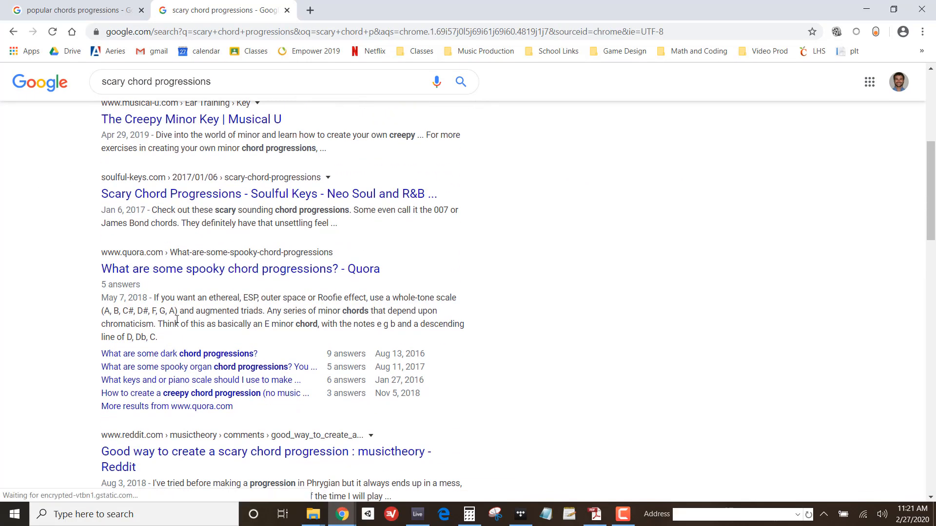
{"action": "scroll", "coordinate": [183, 315], "scroll_direction": "down", "scroll_amount": 2}
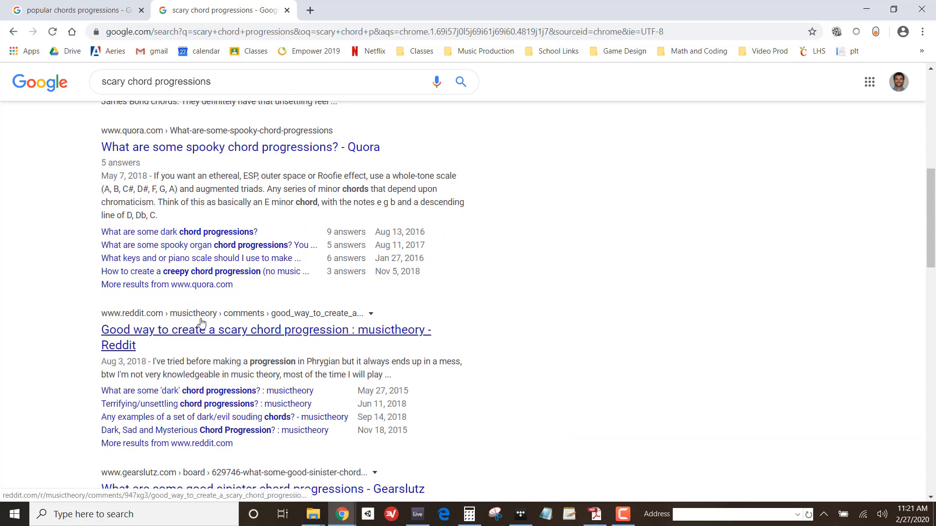
{"action": "scroll", "coordinate": [201, 325], "scroll_direction": "up", "scroll_amount": 7}
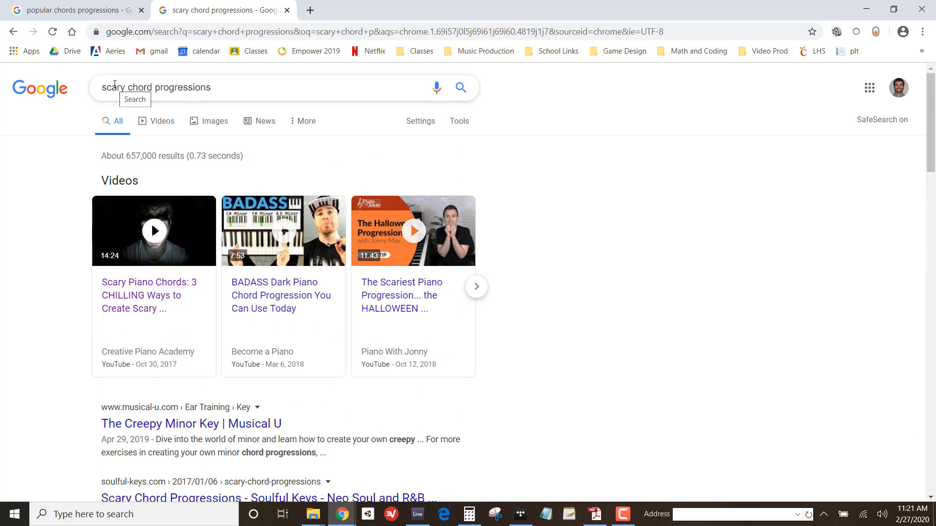
Change the search query to "sad chord progressions" and run it.
{"action": "double_click", "coordinate": [114, 86]}
{"action": "type", "text": "sad"}
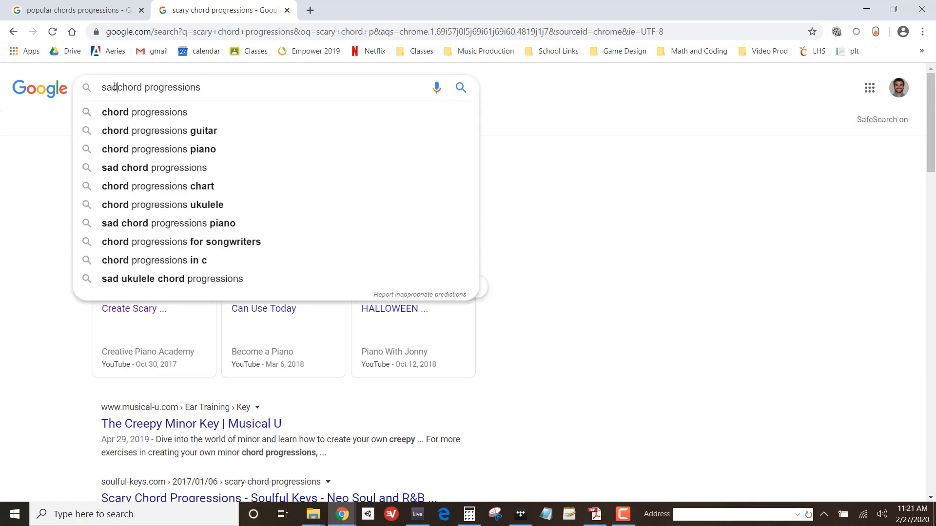
{"action": "key", "text": "Return"}
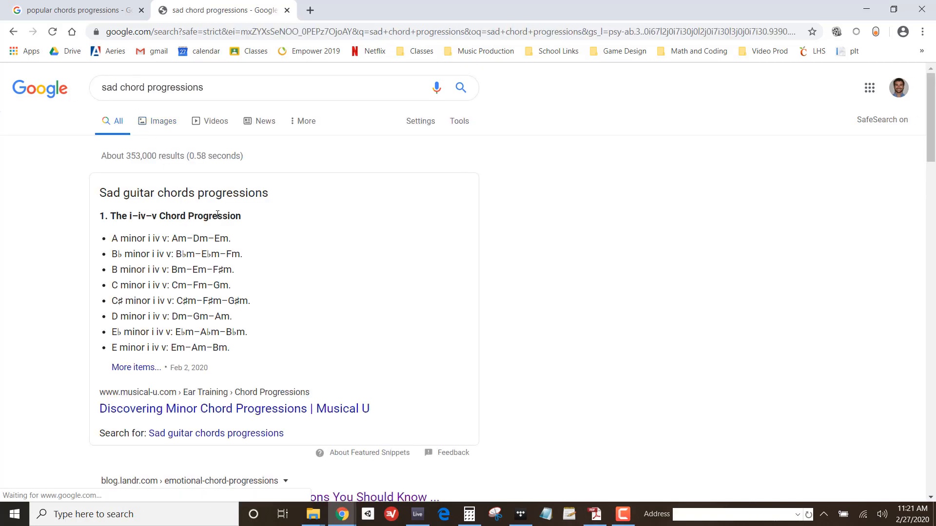
Open the Musical U minor chord progressions article and the LANDR emotional chord progressions article in new tabs, and view the LANDR page.
{"action": "scroll", "coordinate": [253, 321], "scroll_direction": "down", "scroll_amount": 2}
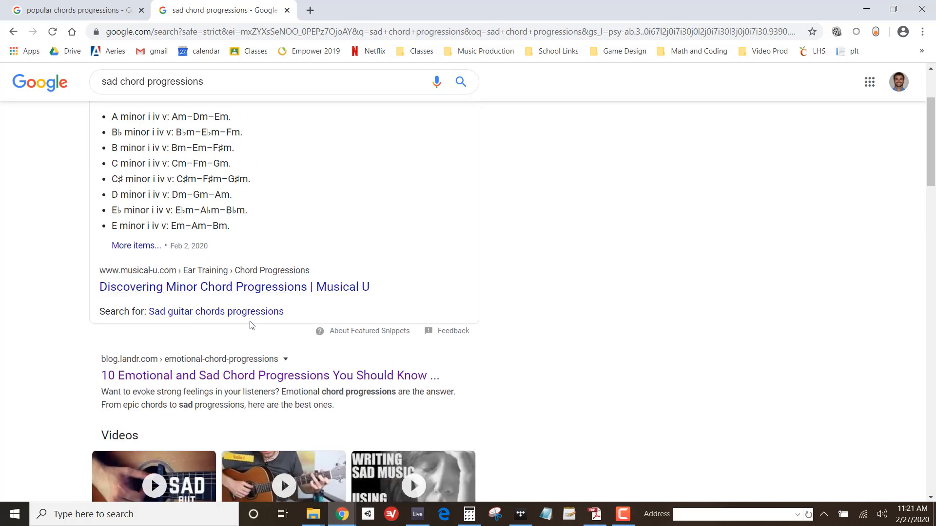
{"action": "middle_click", "coordinate": [200, 293]}
{"action": "scroll", "coordinate": [218, 301], "scroll_direction": "down", "scroll_amount": 5}
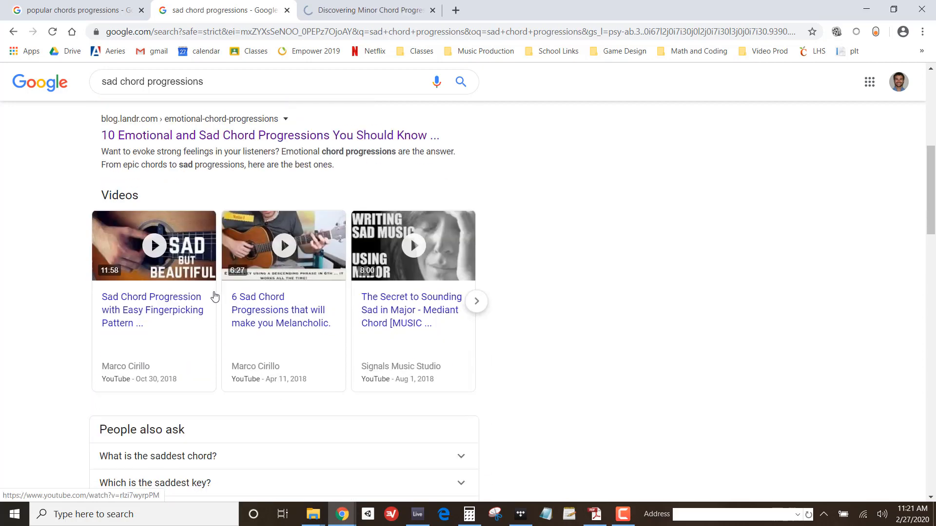
{"action": "right_click", "coordinate": [206, 136]}
{"action": "left_click", "coordinate": [252, 140]}
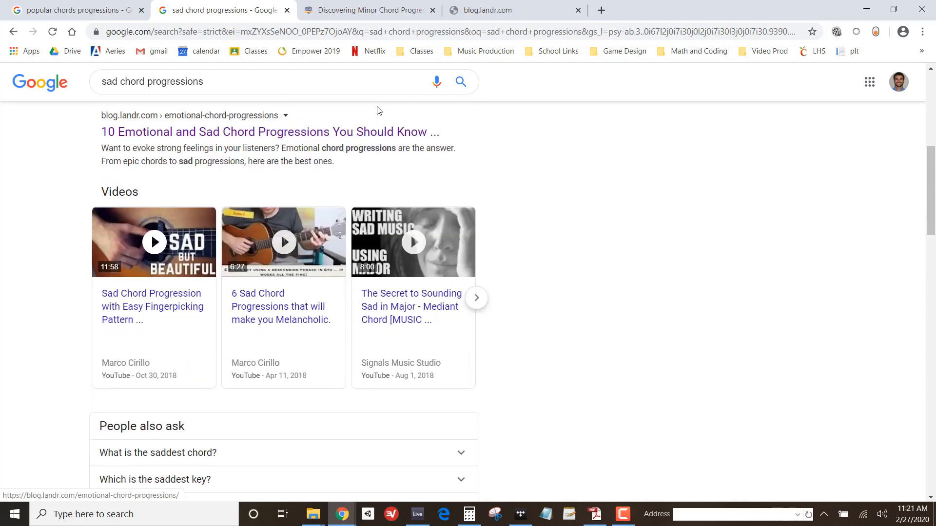
{"action": "left_click", "coordinate": [502, 9]}
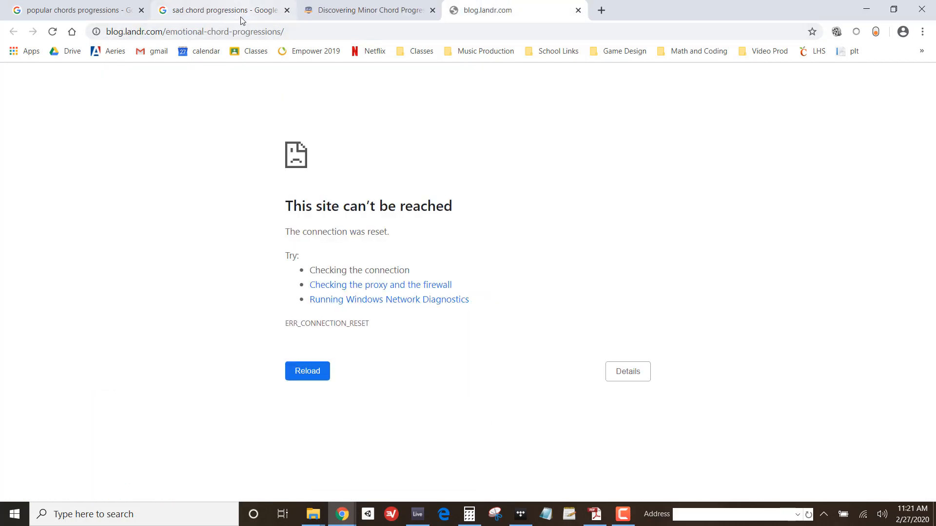
From the sad chord progressions results, open "The saddest chord progression ever" in a new tab and skim the article.
{"action": "left_click", "coordinate": [205, 17]}
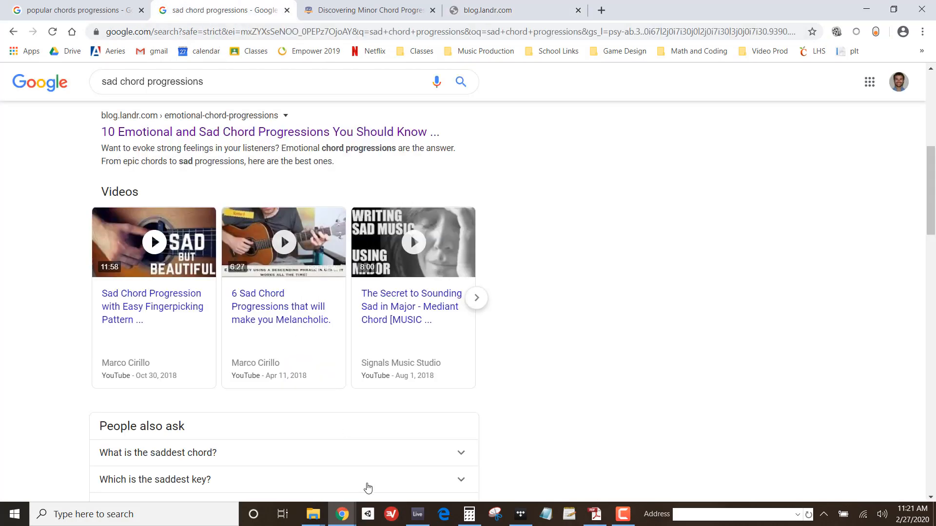
{"action": "scroll", "coordinate": [178, 374], "scroll_direction": "down", "scroll_amount": 3}
{"action": "scroll", "coordinate": [199, 368], "scroll_direction": "down", "scroll_amount": 2}
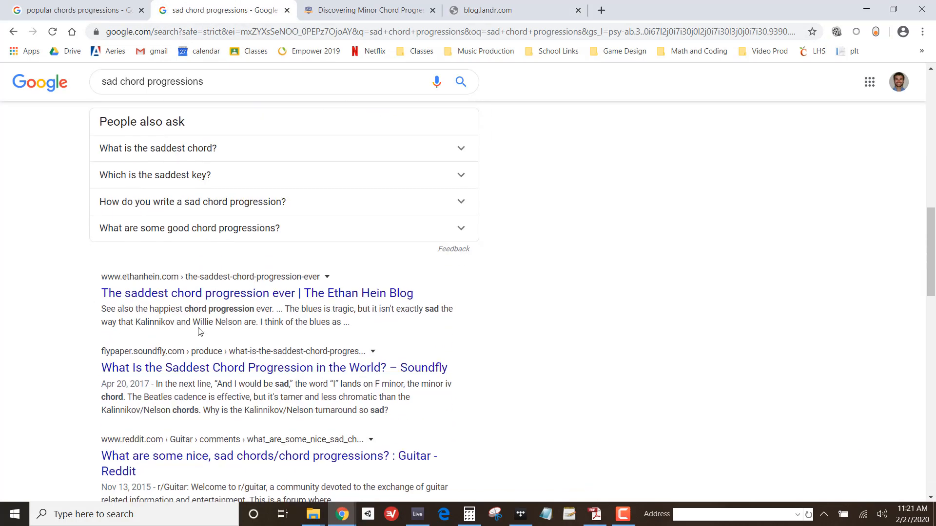
{"action": "right_click", "coordinate": [205, 299]}
{"action": "left_click", "coordinate": [234, 303]}
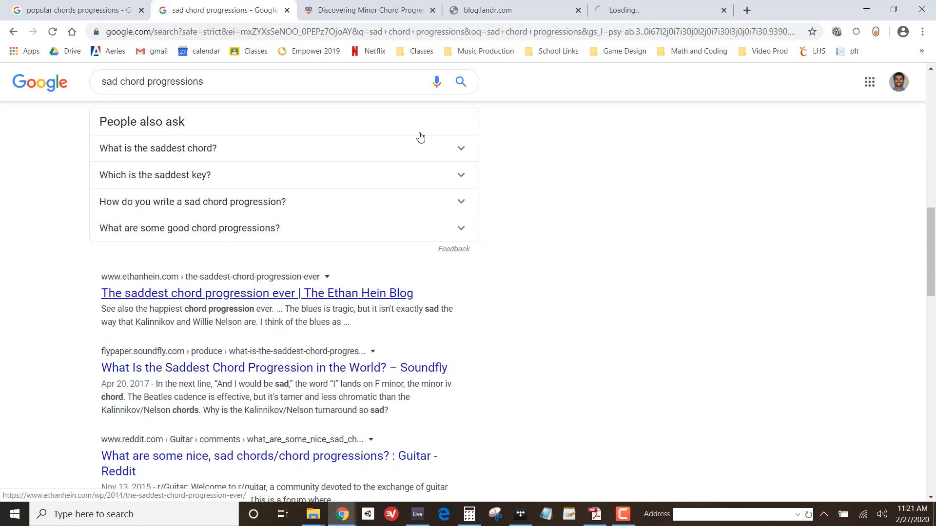
{"action": "left_click", "coordinate": [663, 9]}
{"action": "scroll", "coordinate": [537, 218], "scroll_direction": "down", "scroll_amount": 15}
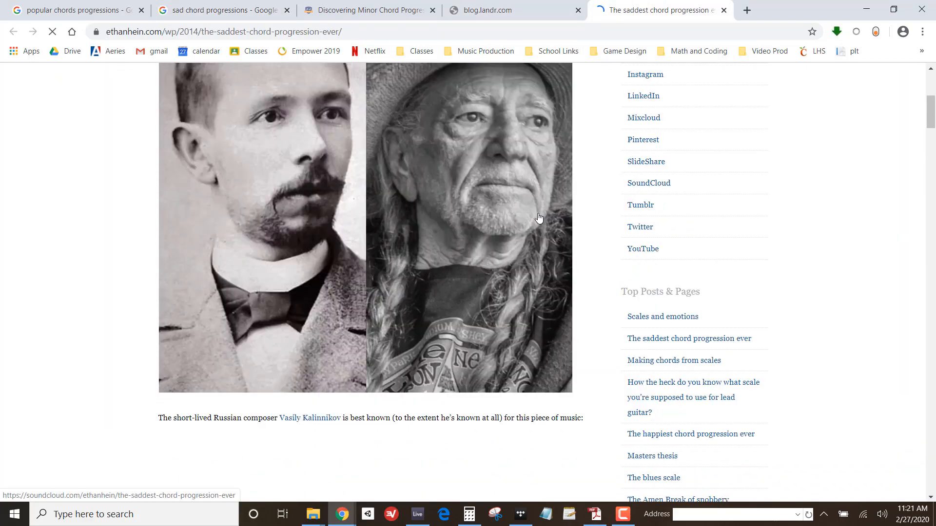
{"action": "scroll", "coordinate": [538, 218], "scroll_direction": "down", "scroll_amount": 20}
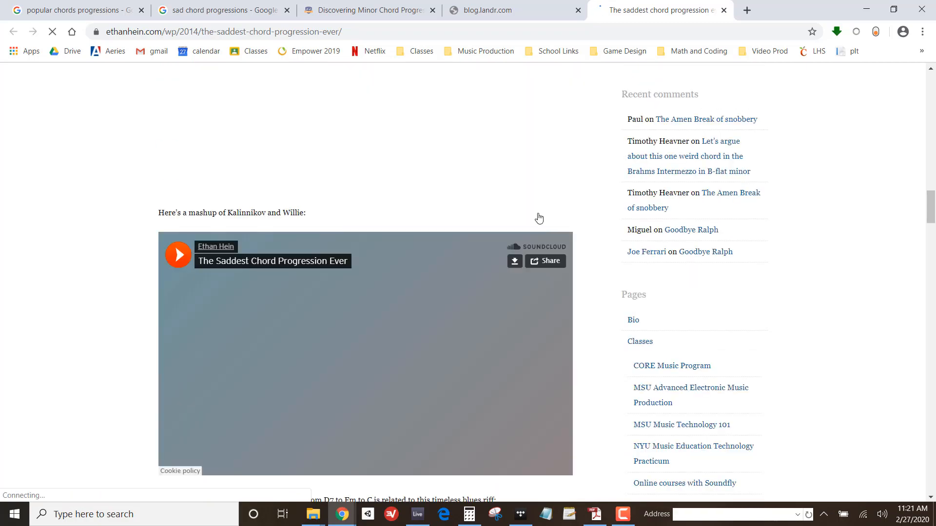
{"action": "scroll", "coordinate": [538, 218], "scroll_direction": "down", "scroll_amount": 1}
Go to Musical U's "Discovering Minor Chord Progressions" article, dismiss the checklist pop-up, and skim the text.
{"action": "left_click", "coordinate": [502, 7]}
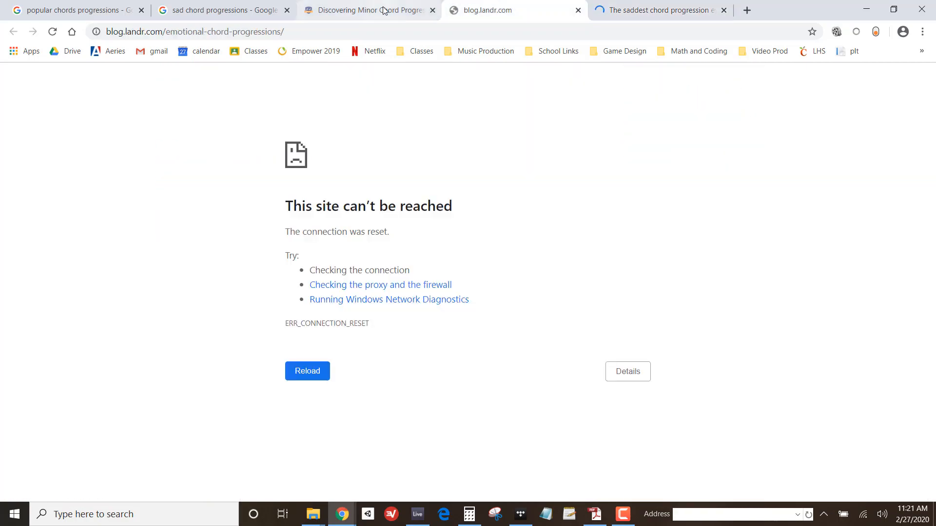
{"action": "left_click", "coordinate": [384, 9]}
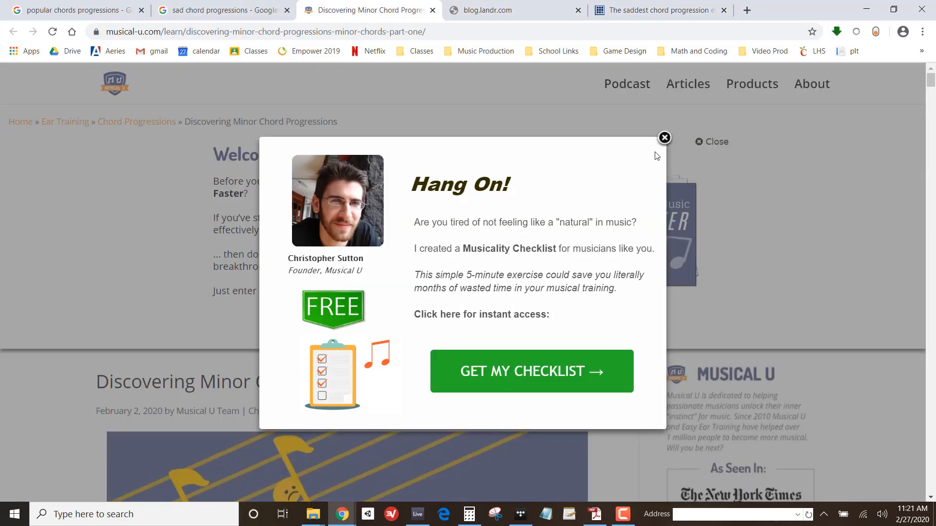
{"action": "left_click", "coordinate": [663, 139]}
{"action": "scroll", "coordinate": [504, 195], "scroll_direction": "down", "scroll_amount": 20}
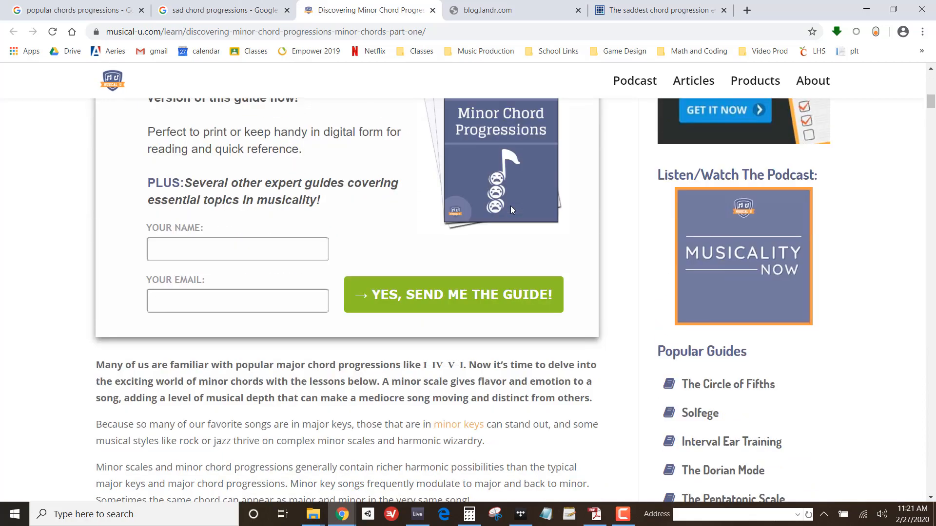
{"action": "scroll", "coordinate": [511, 207], "scroll_direction": "down", "scroll_amount": 15}
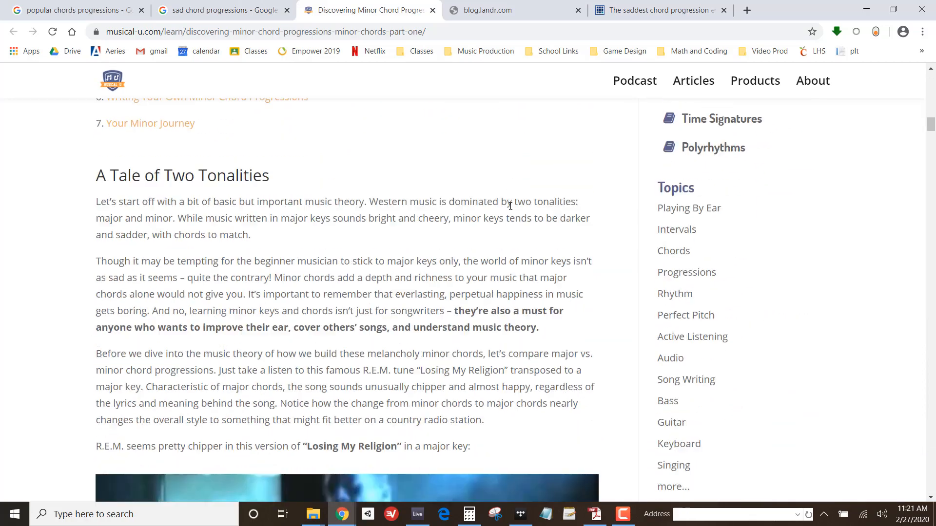
{"action": "scroll", "coordinate": [509, 209], "scroll_direction": "down", "scroll_amount": 13}
{"action": "scroll", "coordinate": [445, 208], "scroll_direction": "up", "scroll_amount": 7}
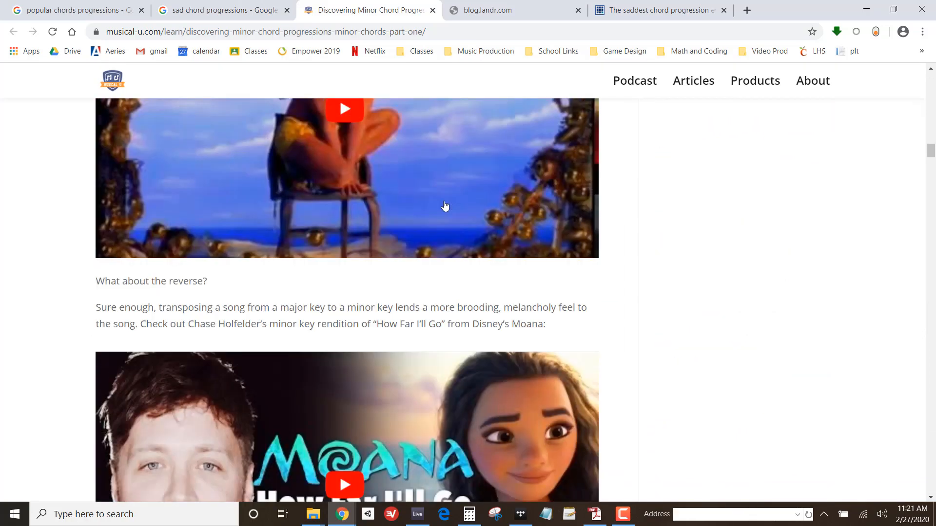
Return to the "popular chords progressions" results and look through the suggested questions, videos and articles.
{"action": "left_click", "coordinate": [220, 11]}
{"action": "scroll", "coordinate": [294, 138], "scroll_direction": "up", "scroll_amount": 6}
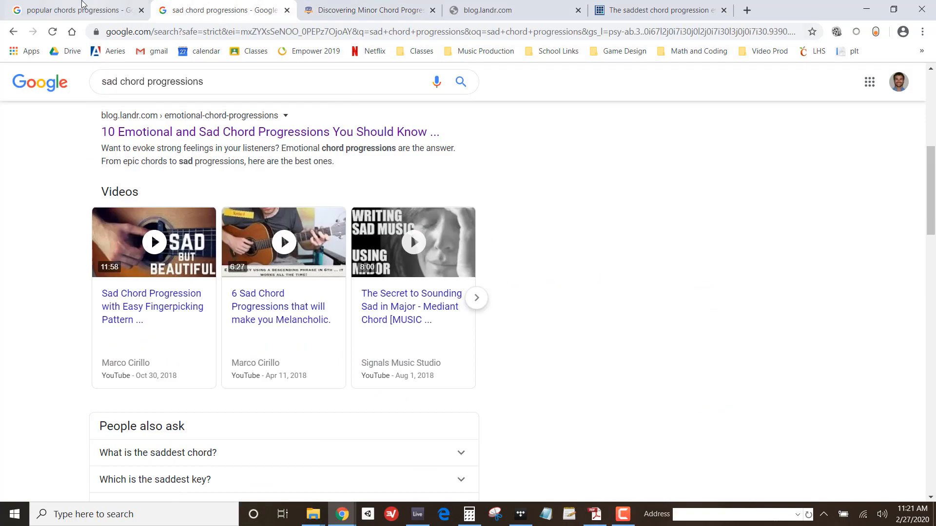
{"action": "left_click", "coordinate": [78, 11]}
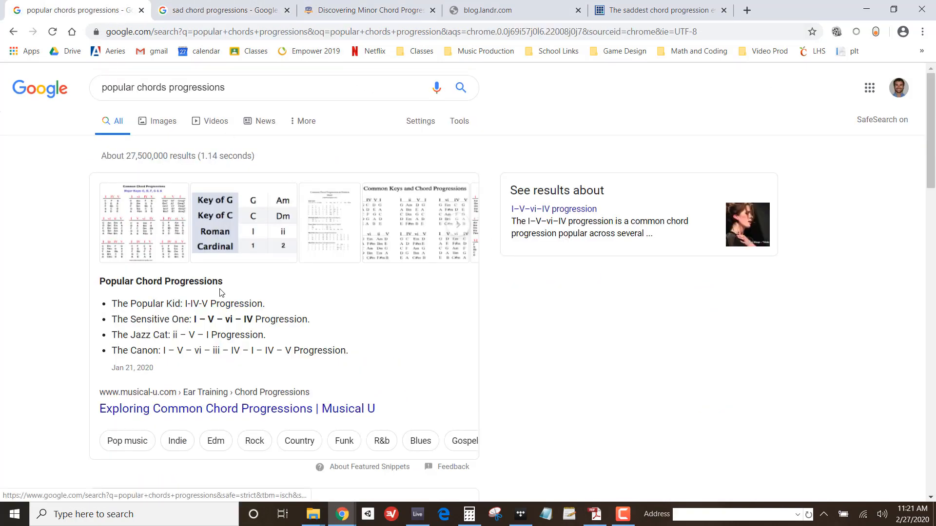
{"action": "scroll", "coordinate": [219, 291], "scroll_direction": "down", "scroll_amount": 3}
{"action": "scroll", "coordinate": [219, 291], "scroll_direction": "down", "scroll_amount": 6}
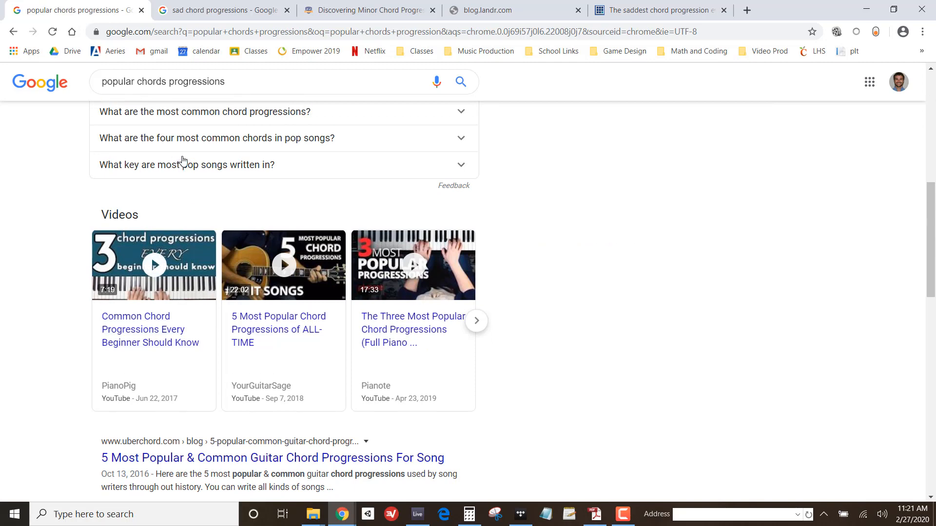
Expand "What are the most common chord progressions?" in the search results and examine the optimistic C–G–Am–F progression.
{"action": "scroll", "coordinate": [179, 161], "scroll_direction": "up", "scroll_amount": 3}
{"action": "left_click", "coordinate": [195, 223]}
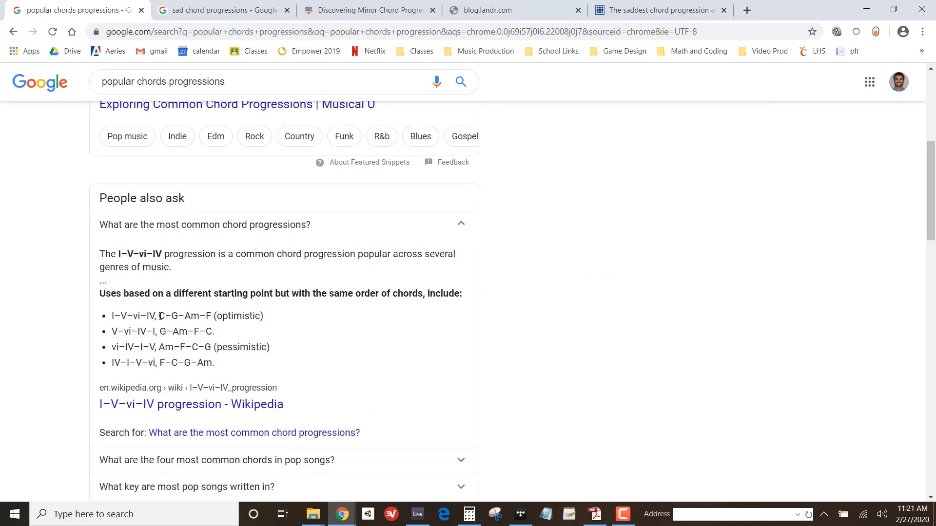
{"action": "left_click_drag", "start_coordinate": [158, 317], "coordinate": [210, 320]}
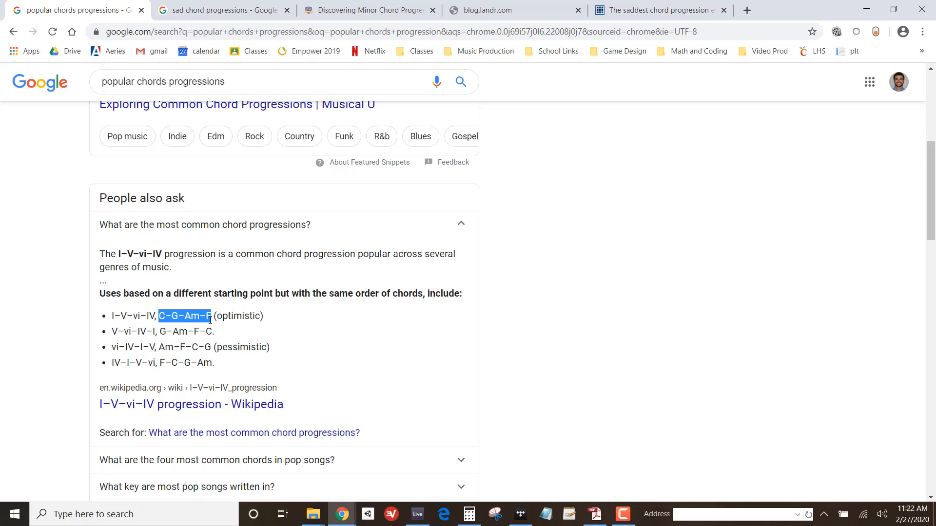
{"action": "left_click", "coordinate": [193, 327]}
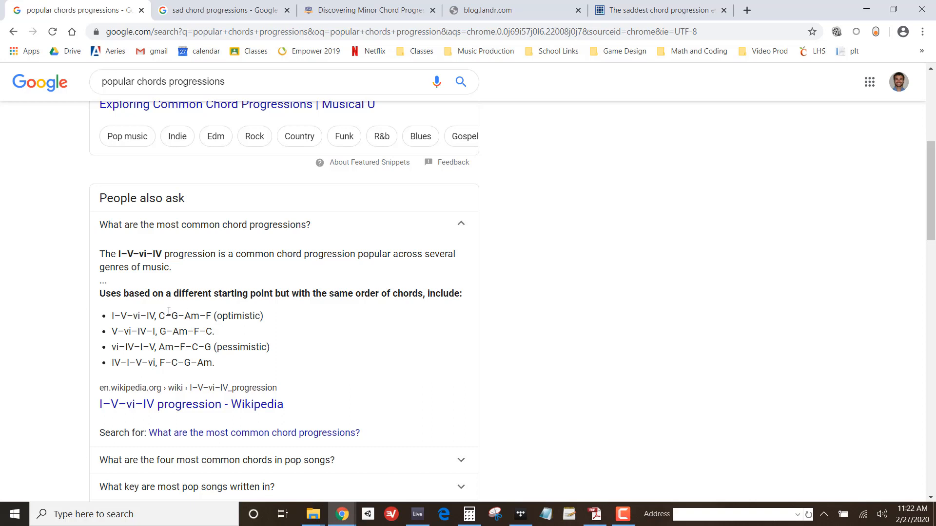
{"action": "left_click_drag", "start_coordinate": [160, 317], "coordinate": [166, 318]}
{"action": "left_click", "coordinate": [169, 325]}
{"action": "left_click_drag", "start_coordinate": [158, 317], "coordinate": [211, 316]}
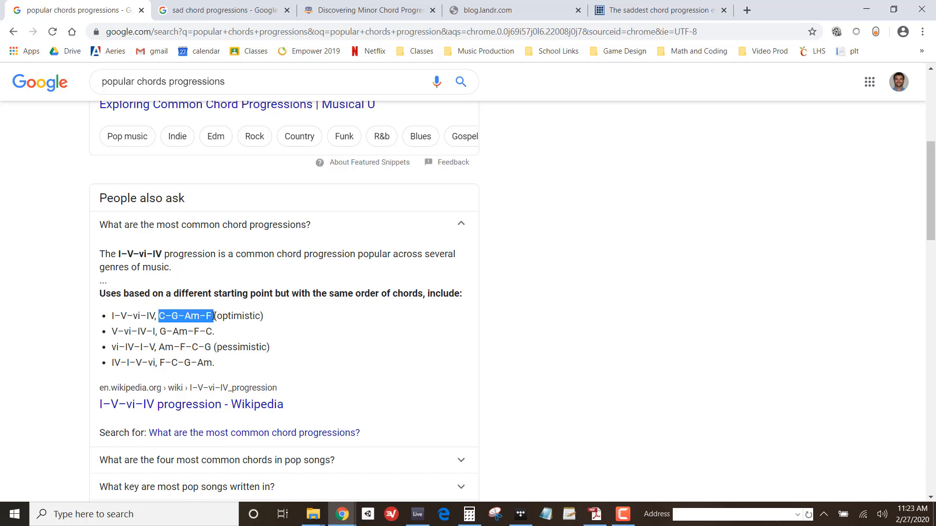
{"action": "double_click", "coordinate": [162, 317]}
{"action": "left_click", "coordinate": [218, 304]}
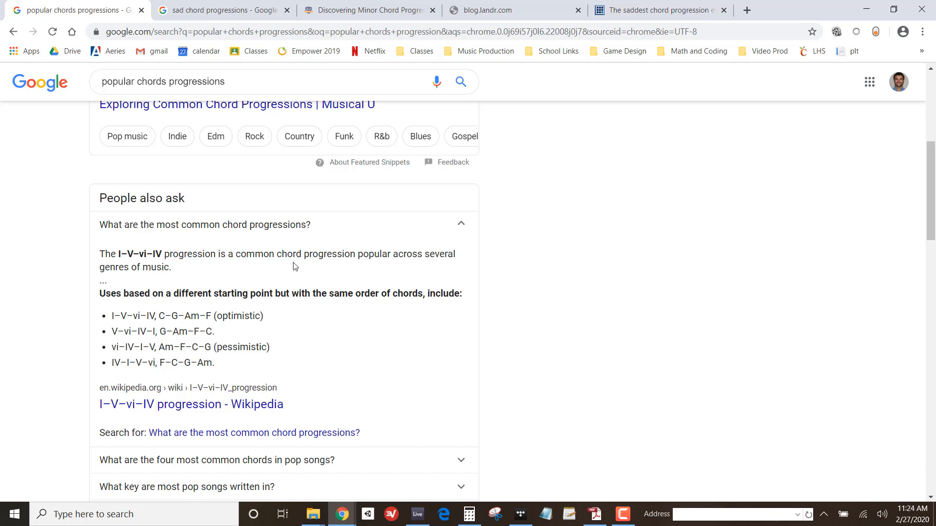
Search for "c major chord notes" in a new tab and expand the "What is the C chord?" answer.
{"action": "key", "text": "ctrl+t"}
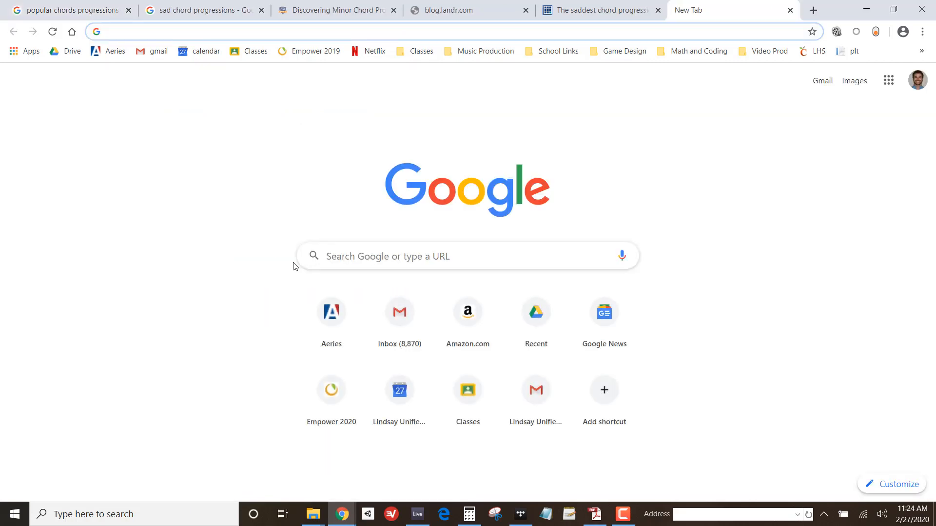
{"action": "type", "text": "c major chord"}
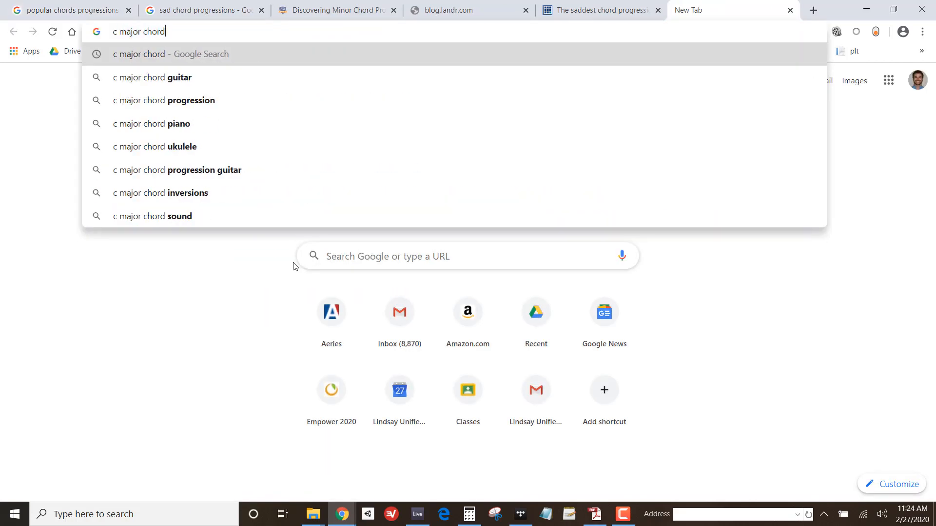
{"action": "type", "text": " notes"}
{"action": "key", "text": "Return"}
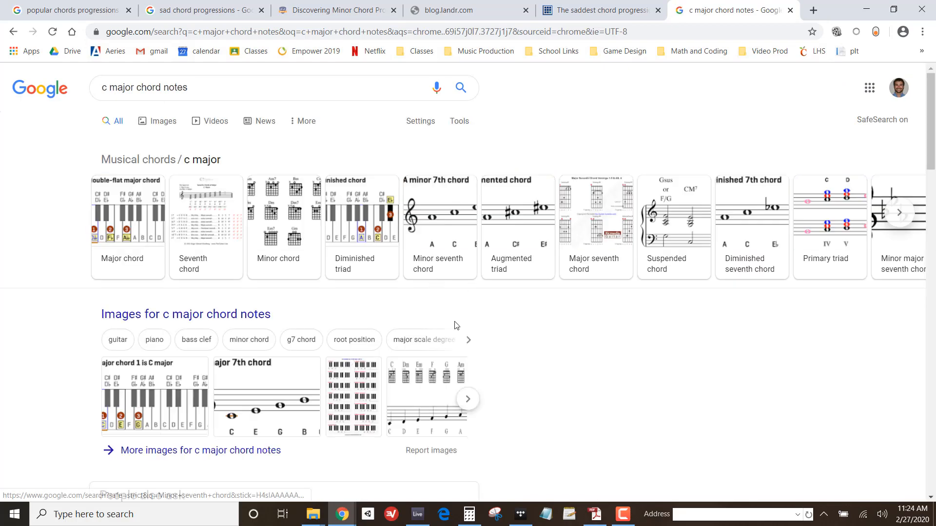
{"action": "scroll", "coordinate": [458, 322], "scroll_direction": "down", "scroll_amount": 4}
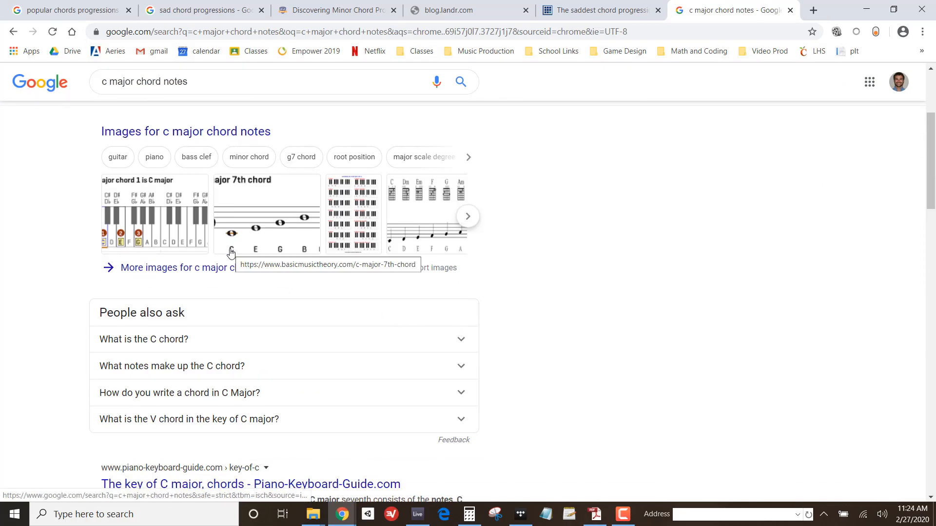
{"action": "scroll", "coordinate": [242, 295], "scroll_direction": "down", "scroll_amount": 2}
{"action": "left_click", "coordinate": [163, 217]}
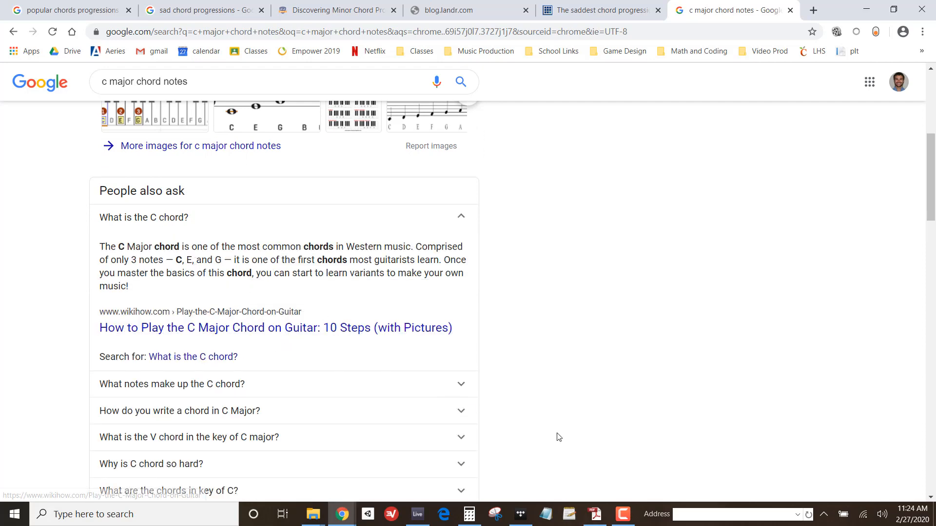
Switch to Ableton Live and create an empty MIDI clip in the first slot of the Birth of the Multiverse track.
{"action": "left_click", "coordinate": [415, 514]}
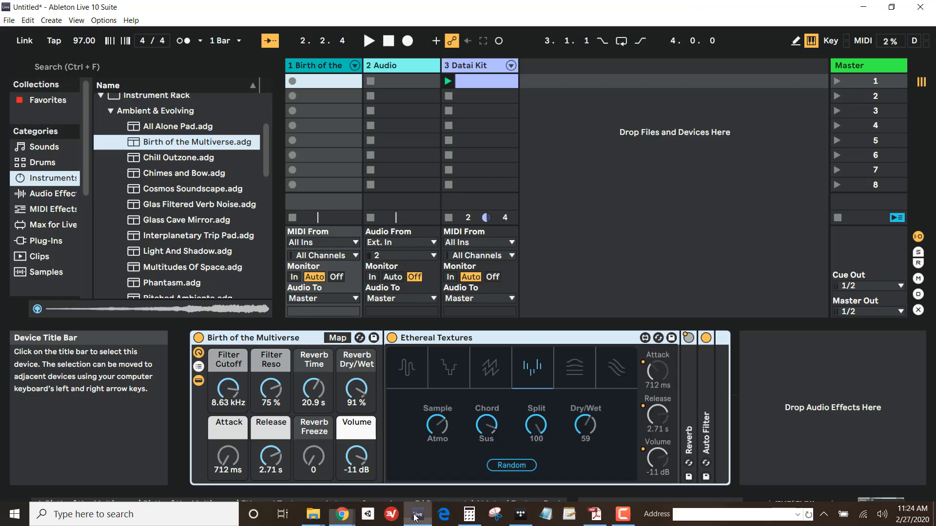
{"action": "double_click", "coordinate": [317, 81]}
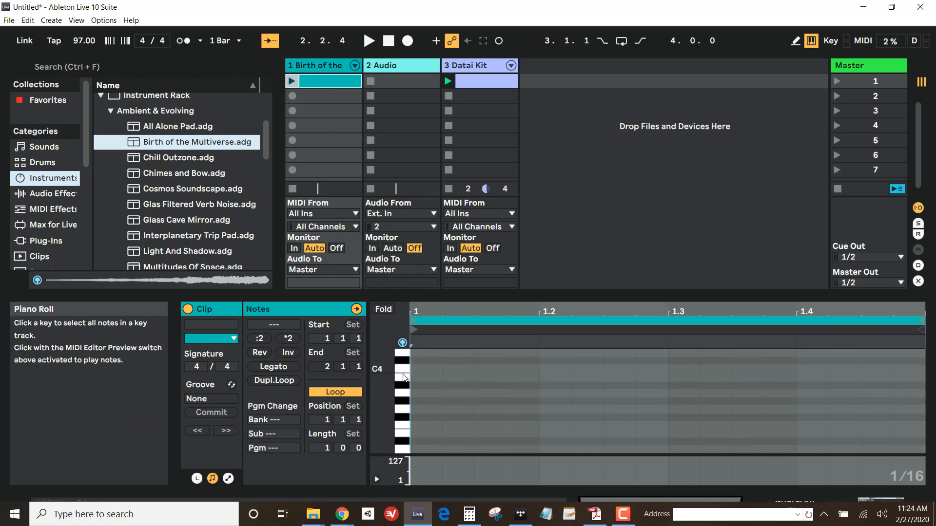
Audition the C4, C3 and C1 keys in the new clip's piano roll to compare octaves.
{"action": "scroll", "coordinate": [402, 392], "scroll_direction": "down", "scroll_amount": 3}
{"action": "scroll", "coordinate": [403, 396], "scroll_direction": "down", "scroll_amount": 4}
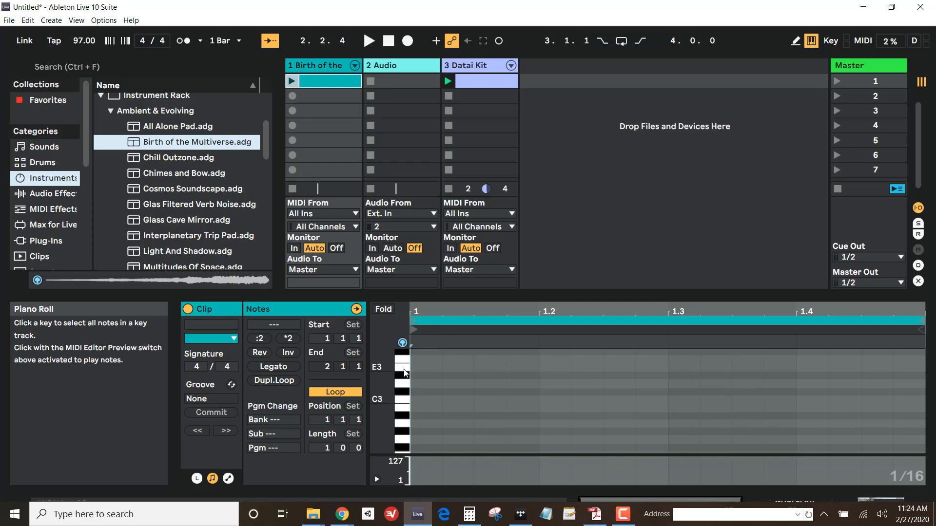
{"action": "scroll", "coordinate": [406, 376], "scroll_direction": "up", "scroll_amount": 3}
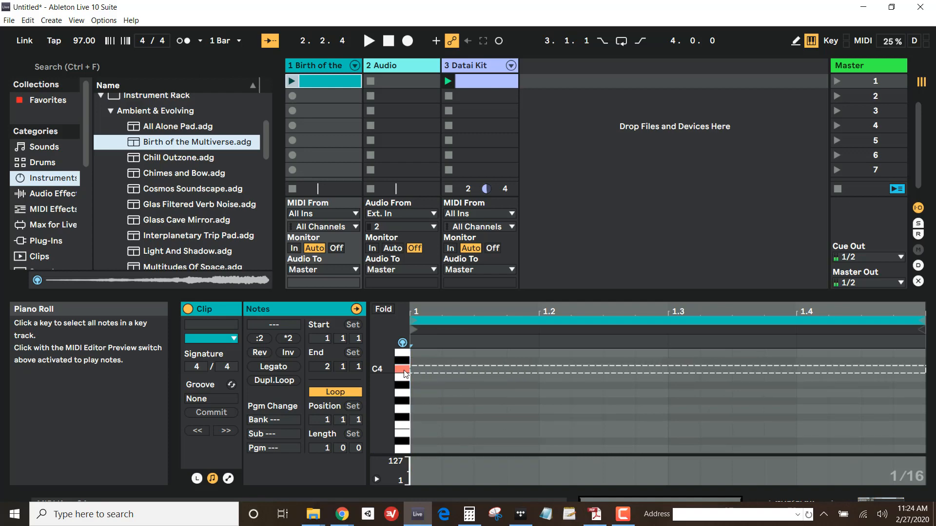
{"action": "left_click", "coordinate": [404, 372]}
{"action": "scroll", "coordinate": [404, 385], "scroll_direction": "down", "scroll_amount": 3}
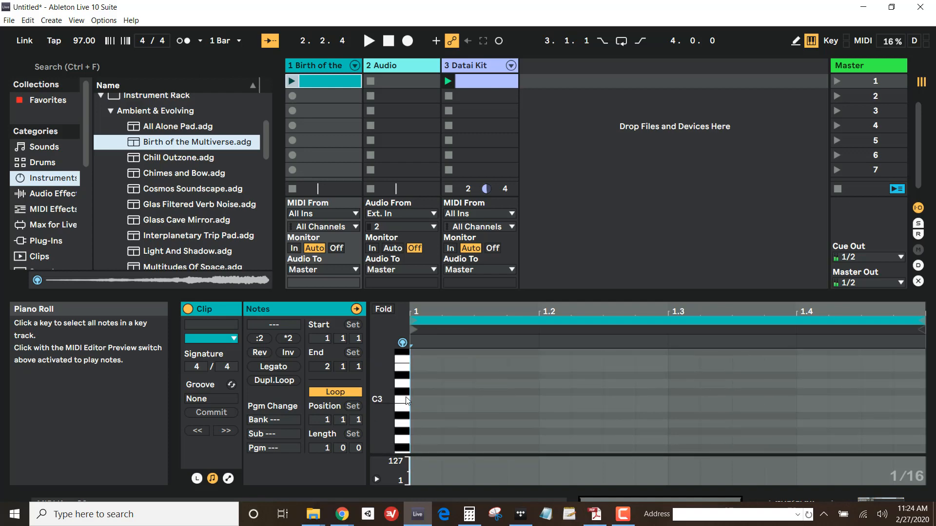
{"action": "left_click", "coordinate": [403, 398]}
{"action": "scroll", "coordinate": [419, 395], "scroll_direction": "down", "scroll_amount": 1}
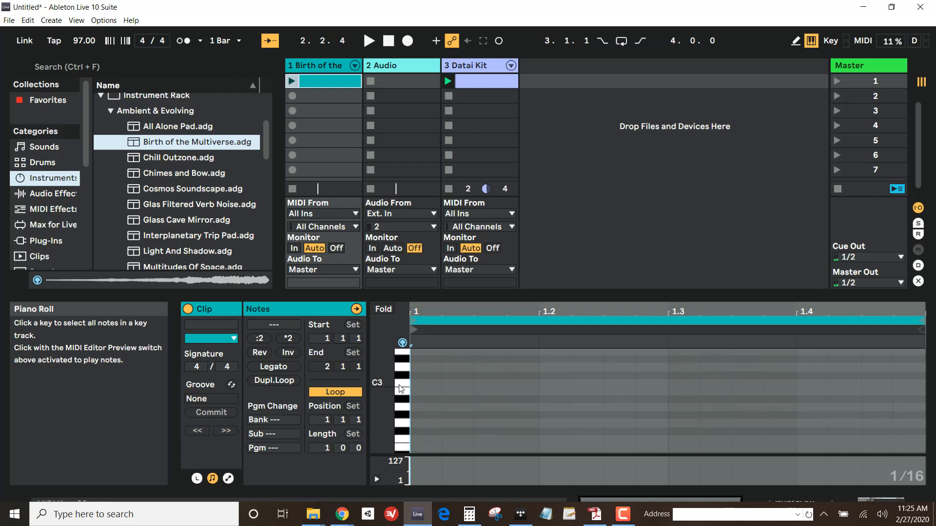
{"action": "scroll", "coordinate": [400, 395], "scroll_direction": "down", "scroll_amount": 8}
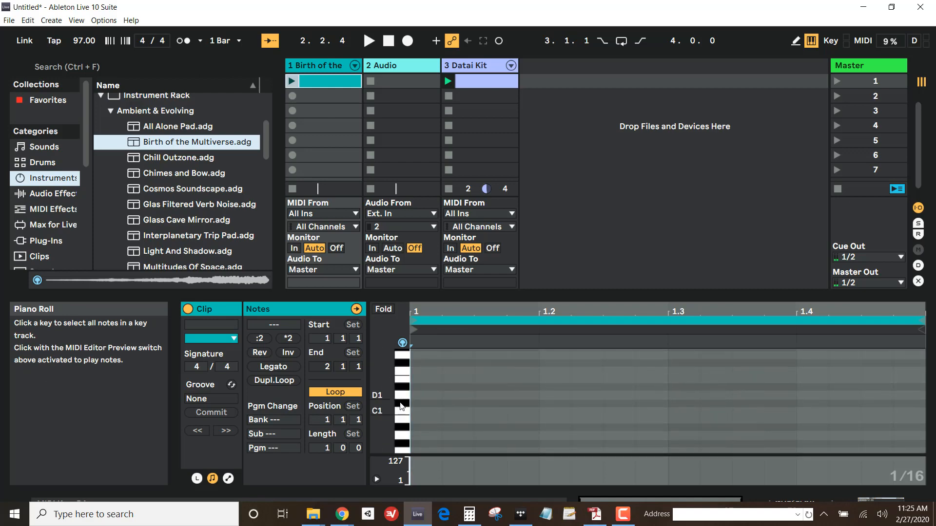
{"action": "left_click", "coordinate": [403, 415]}
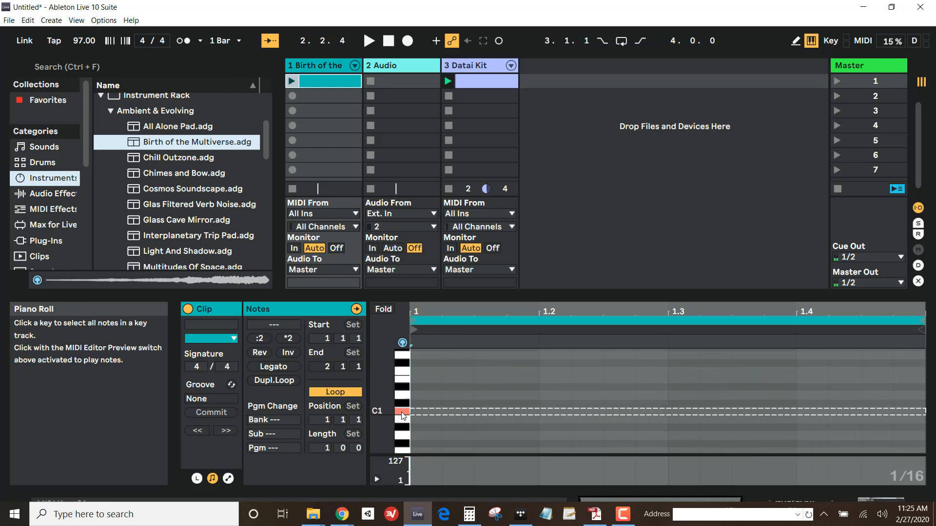
{"action": "scroll", "coordinate": [404, 414], "scroll_direction": "up", "scroll_amount": 4}
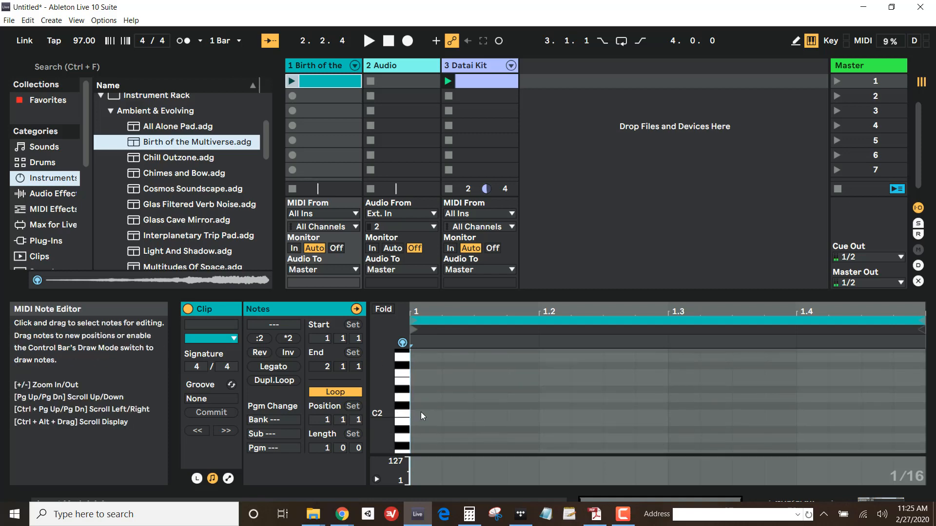
Return to the "c major chord notes" results in Chrome and highlight the chord's three notes in the C chord answer.
{"action": "key", "text": "alt+Tab"}
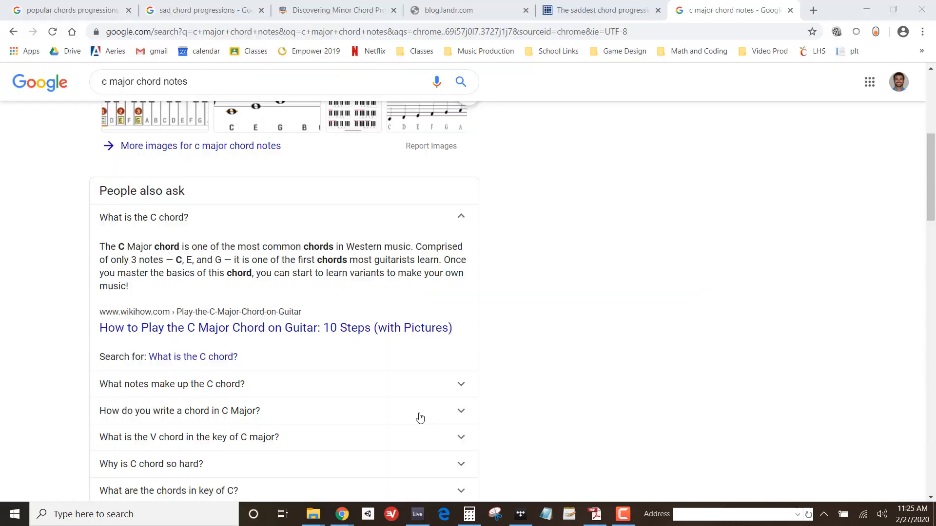
{"action": "scroll", "coordinate": [201, 251], "scroll_direction": "up", "scroll_amount": 6}
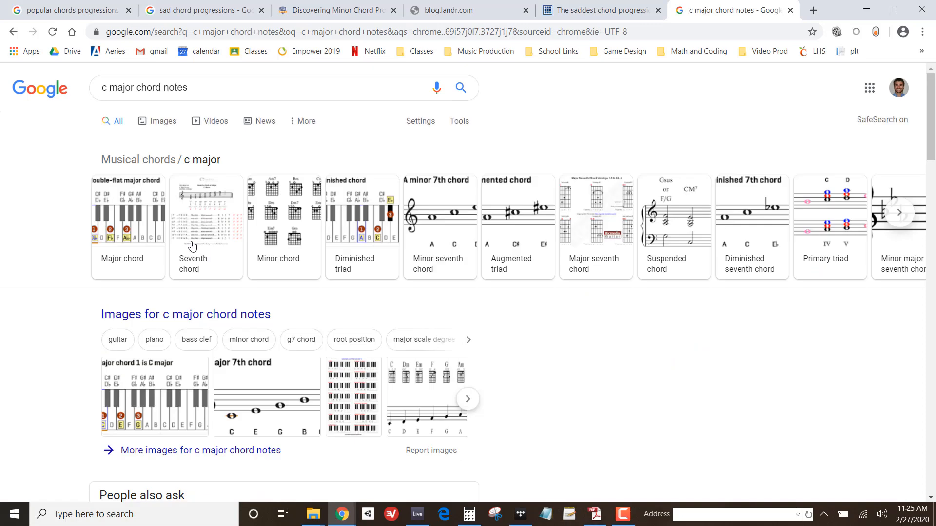
{"action": "scroll", "coordinate": [194, 244], "scroll_direction": "down", "scroll_amount": 5}
{"action": "scroll", "coordinate": [193, 242], "scroll_direction": "down", "scroll_amount": 3}
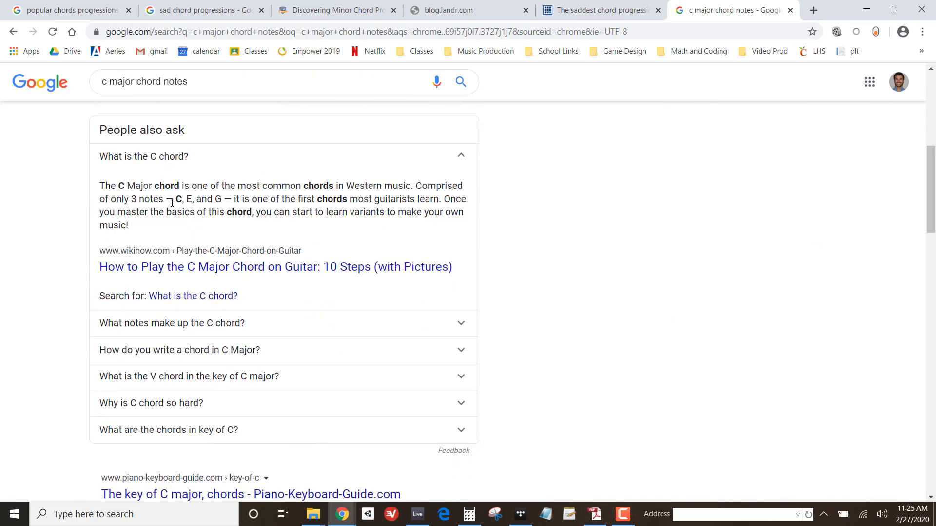
{"action": "left_click_drag", "start_coordinate": [179, 199], "coordinate": [221, 200]}
In the Ableton Live clip, add a one-beat C2 note at the start and a one-beat E2 note at 1.2.
{"action": "left_click", "coordinate": [417, 514]}
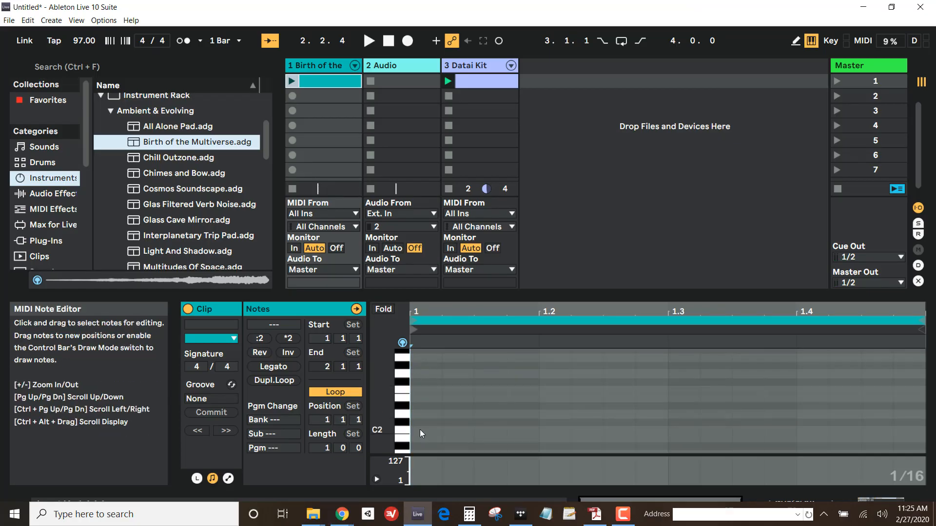
{"action": "double_click", "coordinate": [419, 429]}
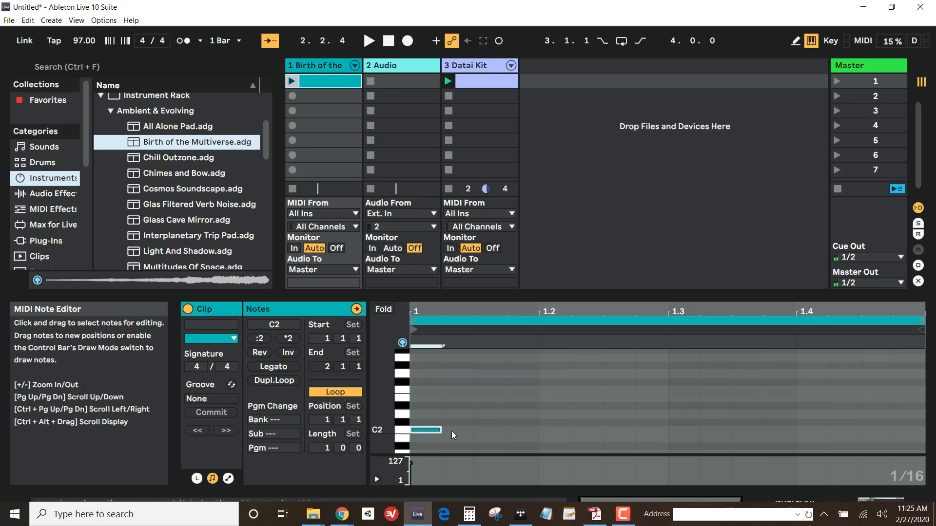
{"action": "left_click_drag", "start_coordinate": [442, 430], "coordinate": [539, 430]}
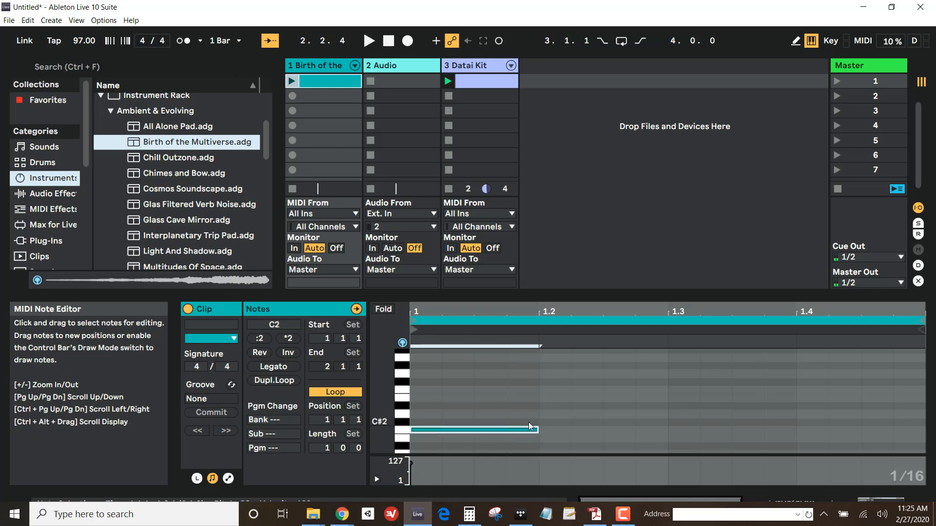
{"action": "double_click", "coordinate": [546, 399]}
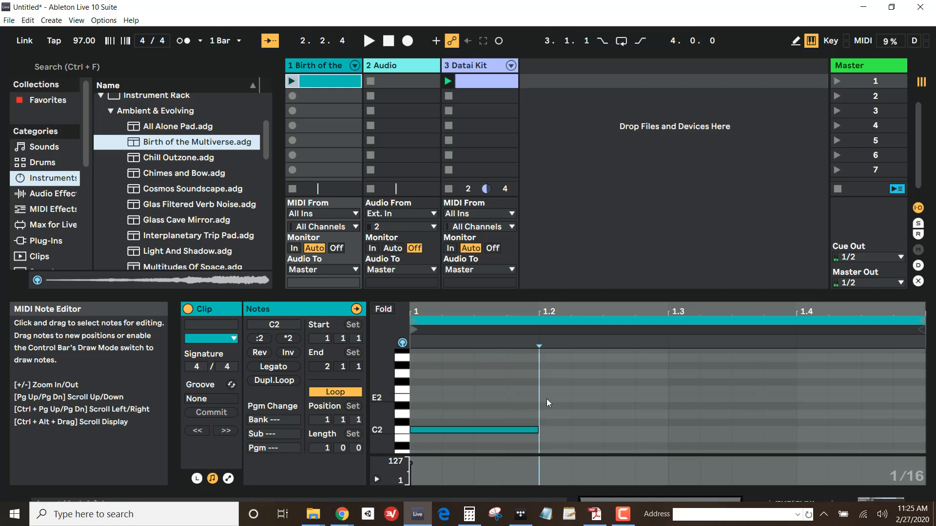
{"action": "left_click_drag", "start_coordinate": [605, 400], "coordinate": [655, 399]}
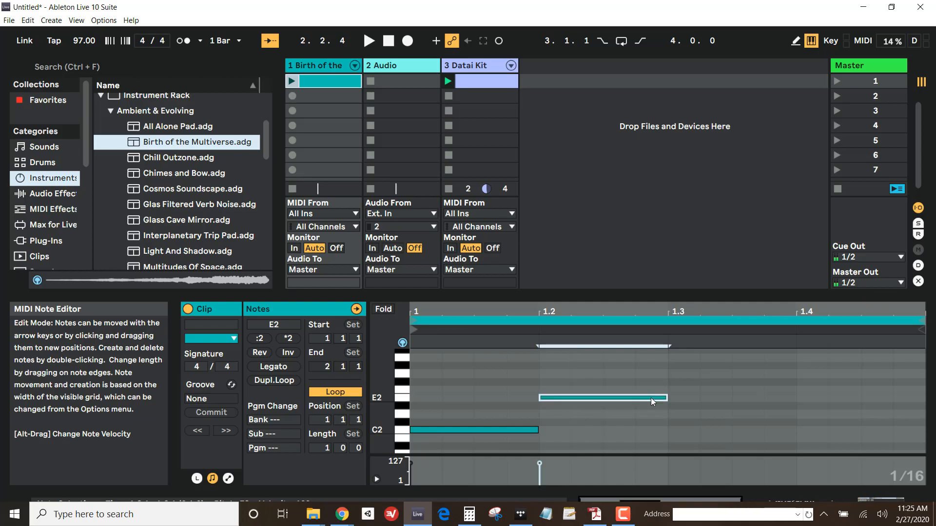
Recheck the C chord notes in Chrome, add a one-beat G2 note at 1.3 in Ableton Live, and play the clip.
{"action": "key", "text": "alt+Tab"}
{"action": "left_click", "coordinate": [259, 213]}
{"action": "key", "text": "alt+Tab"}
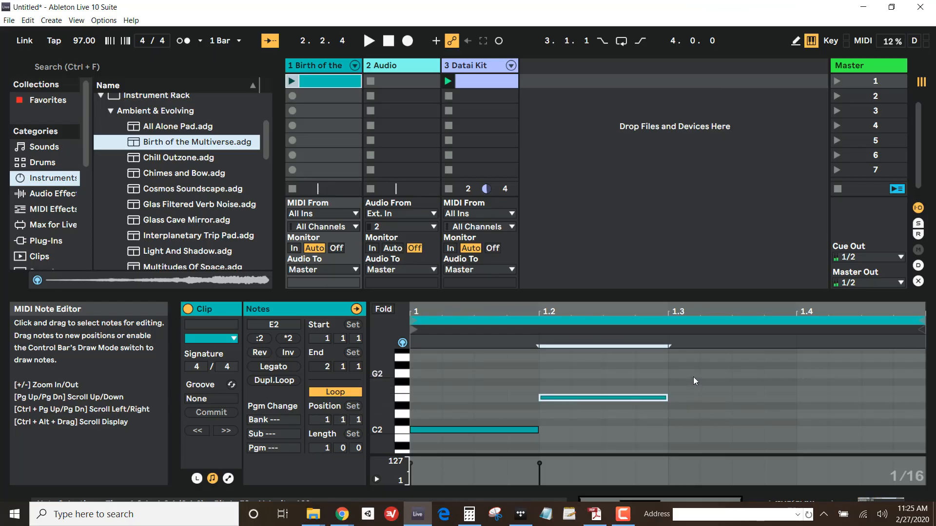
{"action": "double_click", "coordinate": [693, 376]}
{"action": "left_click_drag", "start_coordinate": [697, 375], "coordinate": [796, 376]}
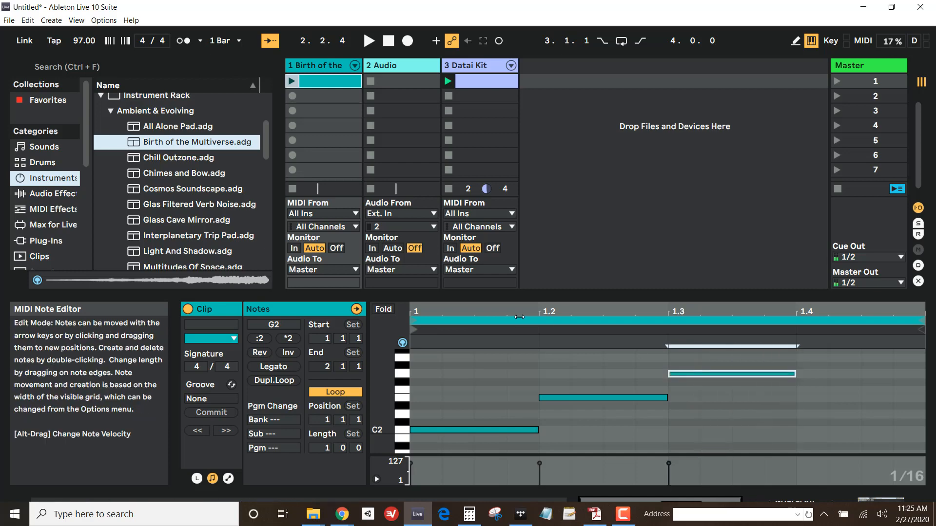
{"action": "left_click", "coordinate": [291, 82]}
{"action": "key", "text": "space"}
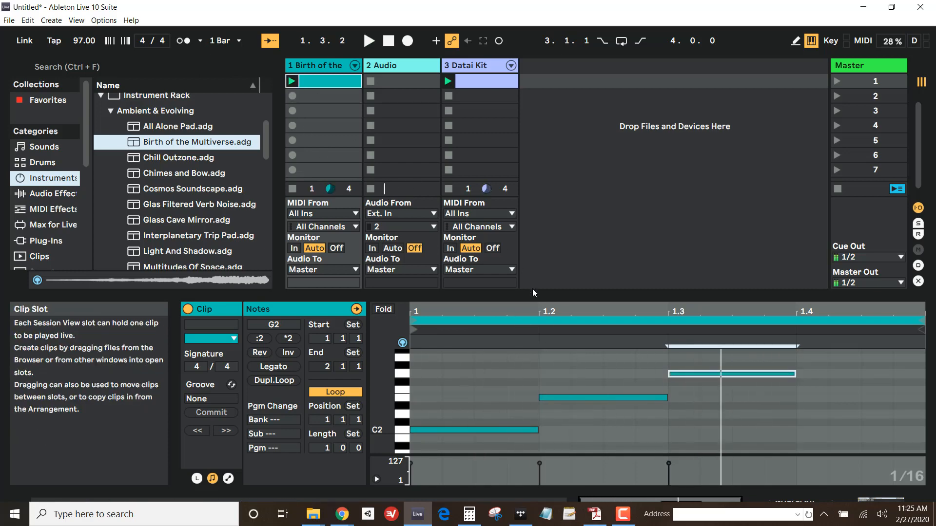
Audition the Analog Saw Bass, Analogue Bass, Bass Flange, Bass Floor Bounce and Bass Fuzzy presets in the Instrument Rack's Bass folder.
{"action": "double_click", "coordinate": [117, 116]}
{"action": "double_click", "coordinate": [113, 127]}
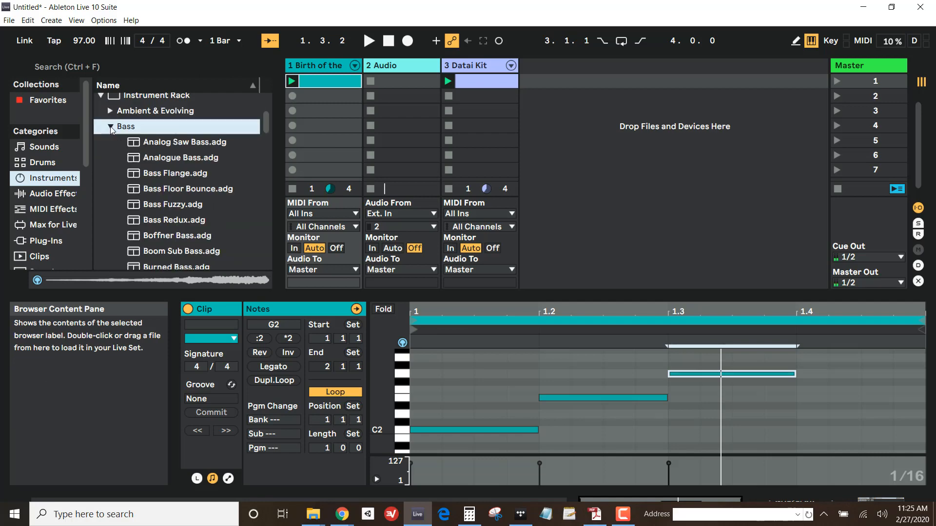
{"action": "left_click", "coordinate": [132, 145]}
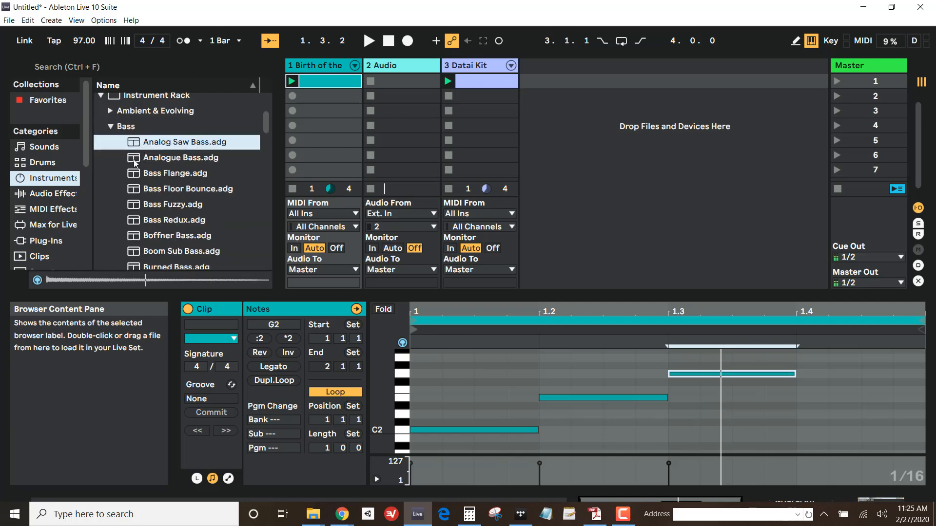
{"action": "left_click", "coordinate": [136, 162]}
{"action": "left_click", "coordinate": [138, 174]}
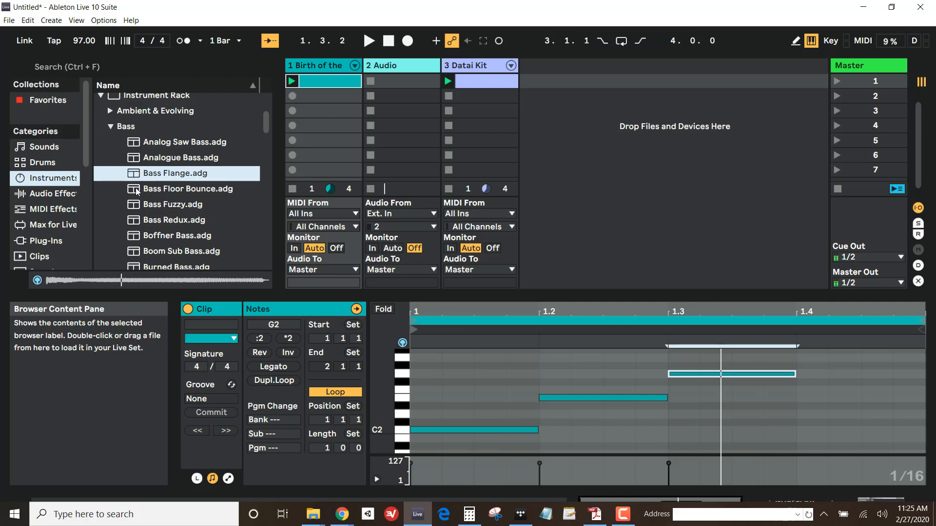
{"action": "left_click", "coordinate": [137, 190]}
{"action": "left_click", "coordinate": [139, 207]}
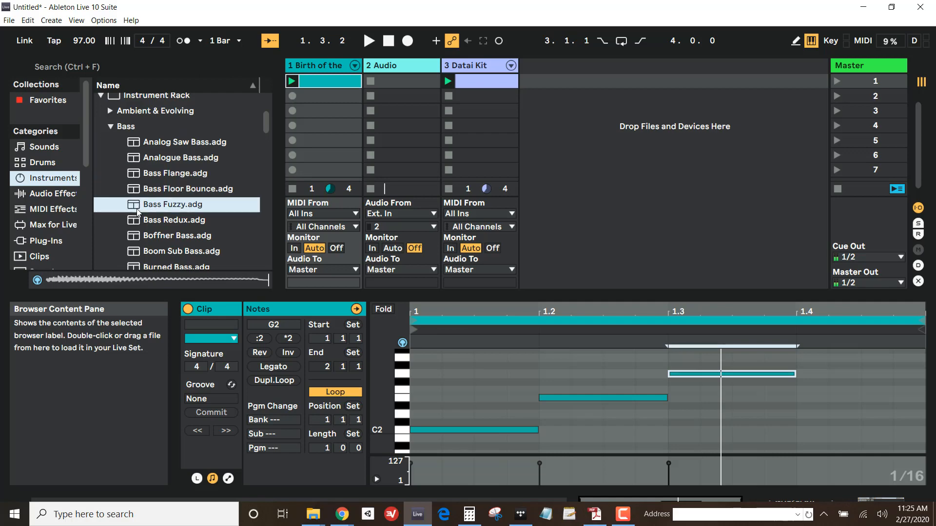
Load the Bass Floor Bounce preset onto track 1, replacing its instrument, and play the track's clip.
{"action": "left_click", "coordinate": [138, 193]}
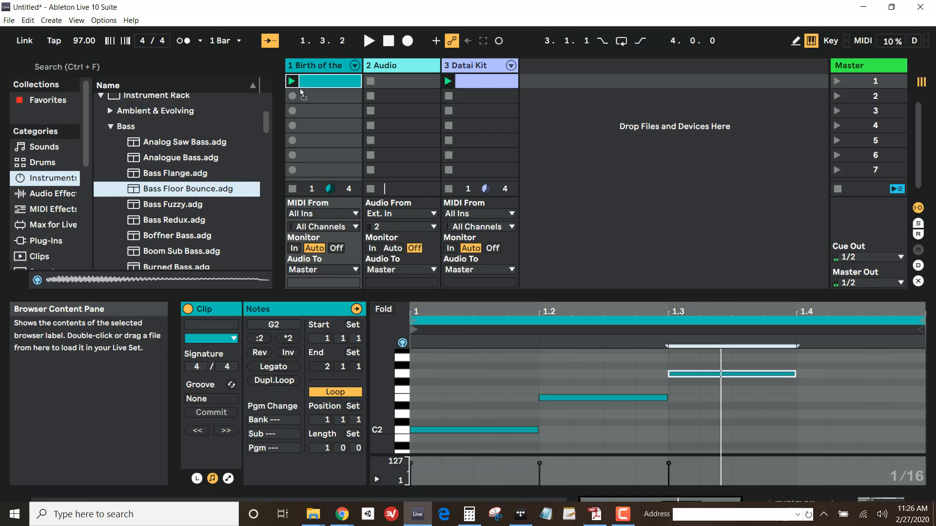
{"action": "left_click", "coordinate": [325, 66]}
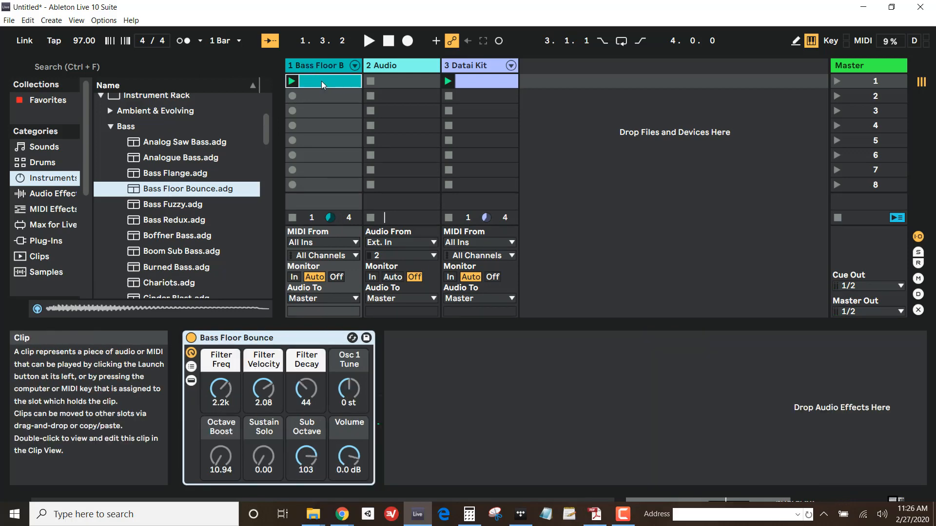
{"action": "left_click", "coordinate": [321, 81]}
{"action": "left_click", "coordinate": [292, 81]}
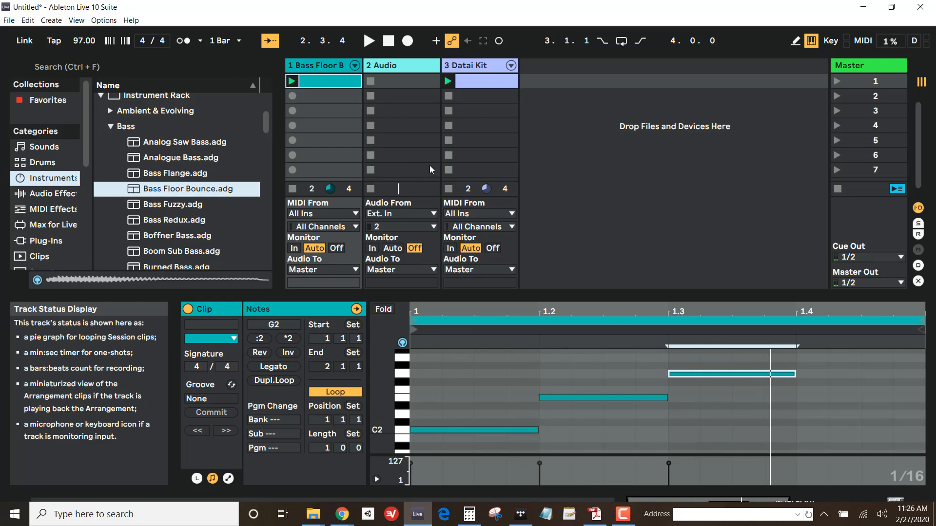
In Chrome, search for "c minor chord notes" and look through the results for the chord's three notes.
{"action": "key", "text": "alt+Tab"}
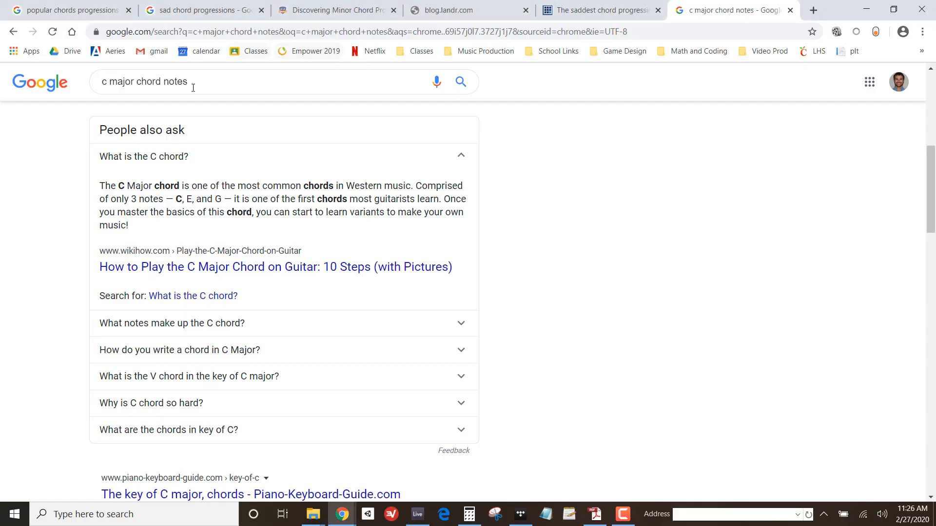
{"action": "double_click", "coordinate": [127, 81]}
{"action": "type", "text": "minor"}
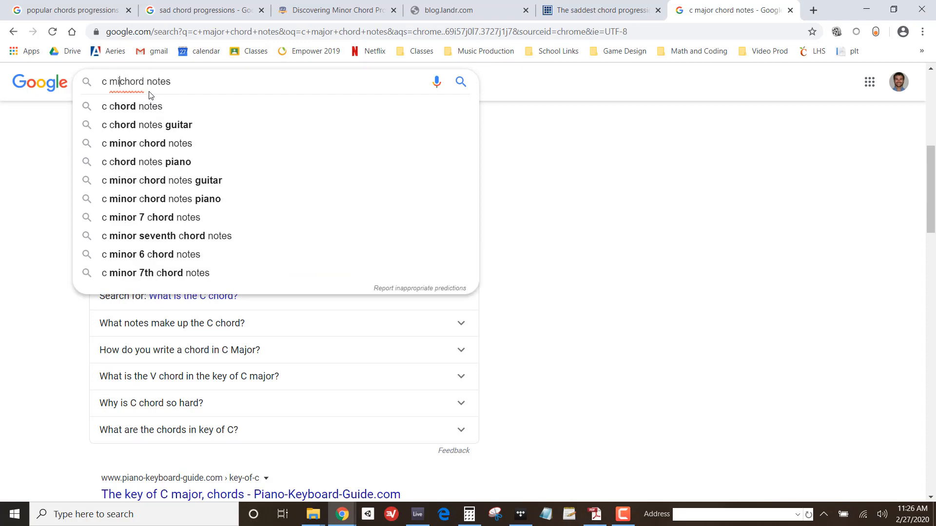
{"action": "key", "text": "Return"}
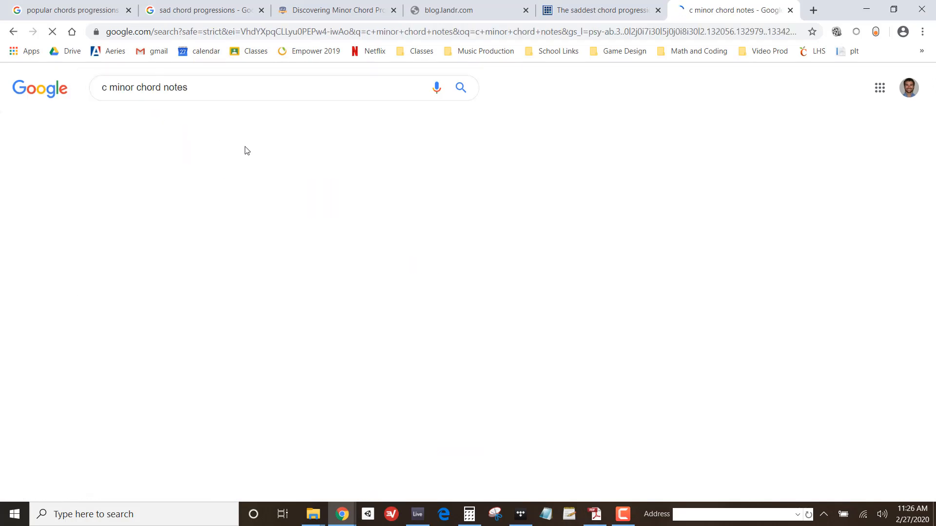
{"action": "scroll", "coordinate": [247, 218], "scroll_direction": "down", "scroll_amount": 3}
{"action": "scroll", "coordinate": [249, 217], "scroll_direction": "down", "scroll_amount": 3}
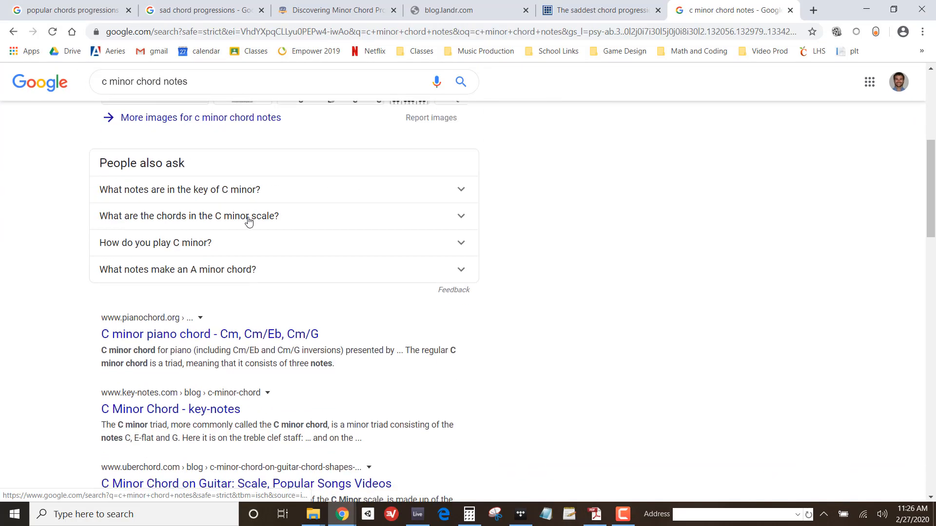
{"action": "scroll", "coordinate": [268, 221], "scroll_direction": "up", "scroll_amount": 5}
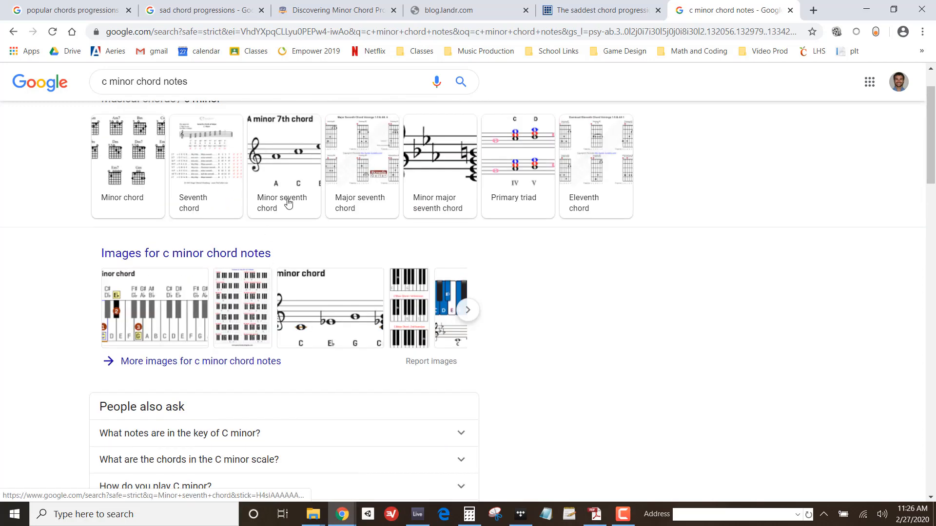
{"action": "scroll", "coordinate": [244, 234], "scroll_direction": "down", "scroll_amount": 7}
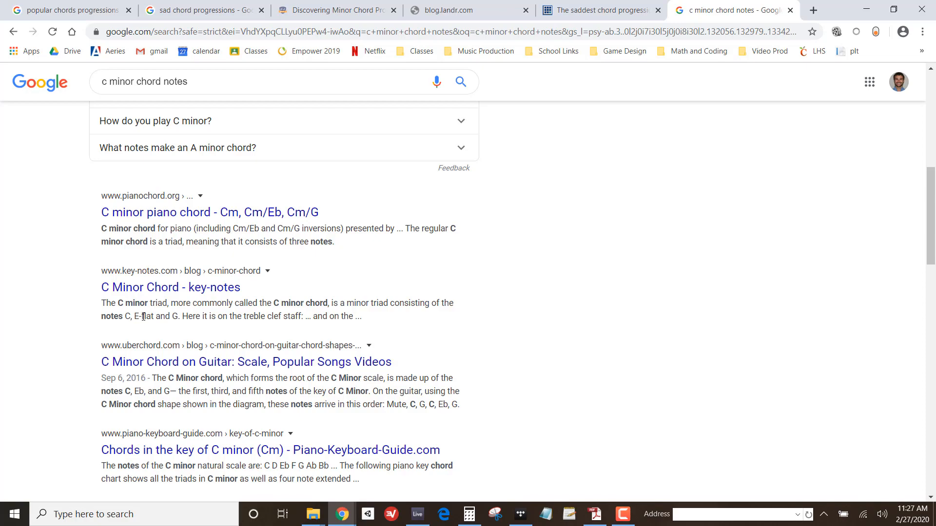
Recheck the C minor notes in Chrome and lower the clip's note at 1.2 to D#2 in Ableton Live.
{"action": "key", "text": "alt+Tab"}
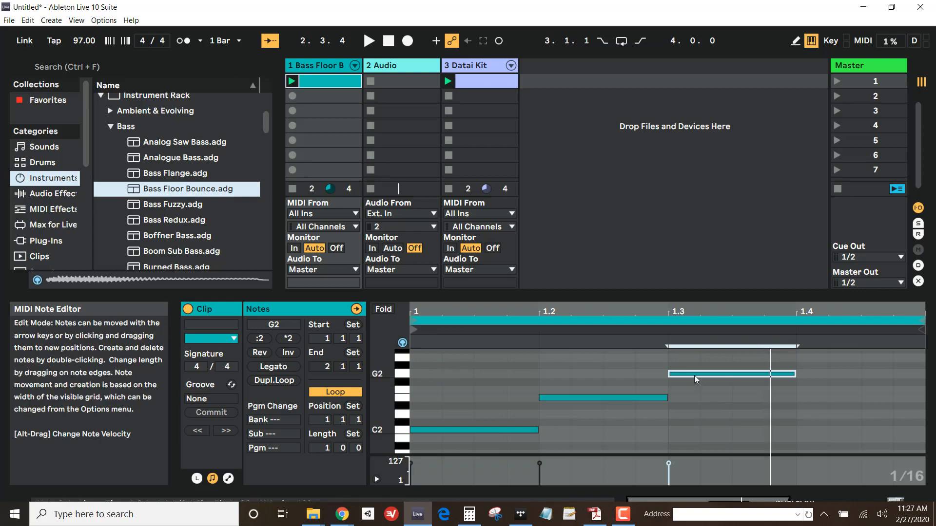
{"action": "key", "text": "alt+Tab"}
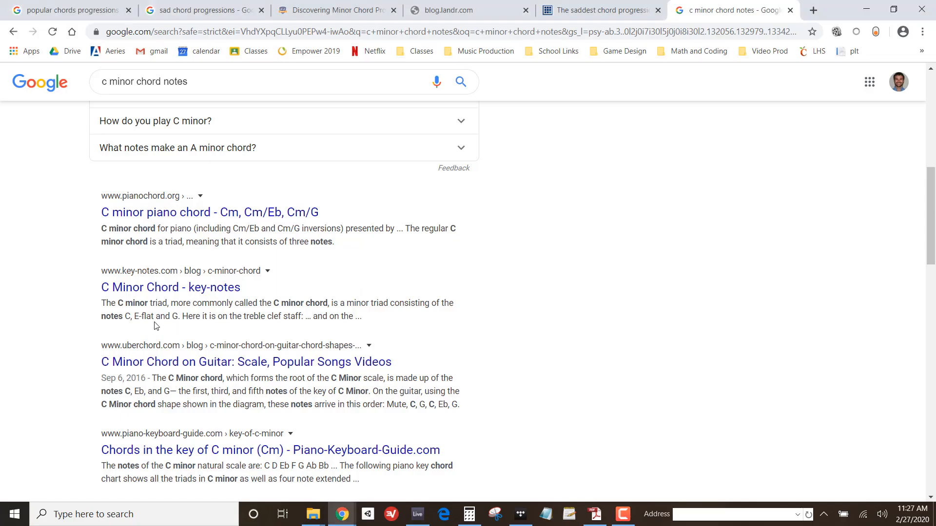
{"action": "key", "text": "alt+Tab"}
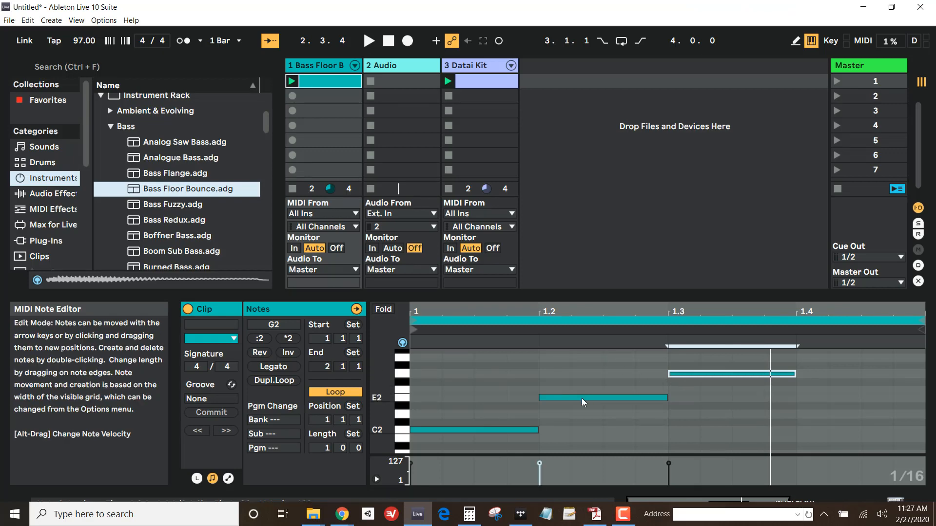
{"action": "left_click", "coordinate": [581, 398]}
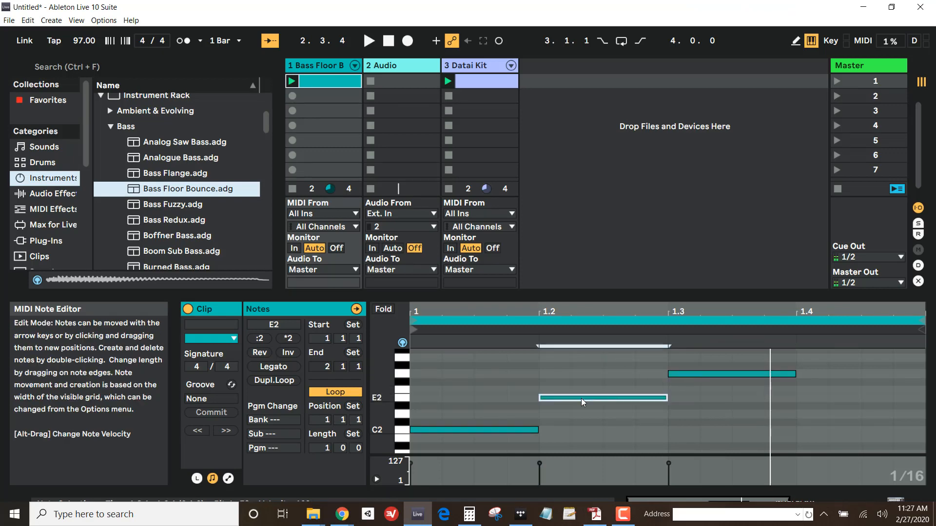
{"action": "left_click_drag", "start_coordinate": [581, 399], "coordinate": [582, 406]}
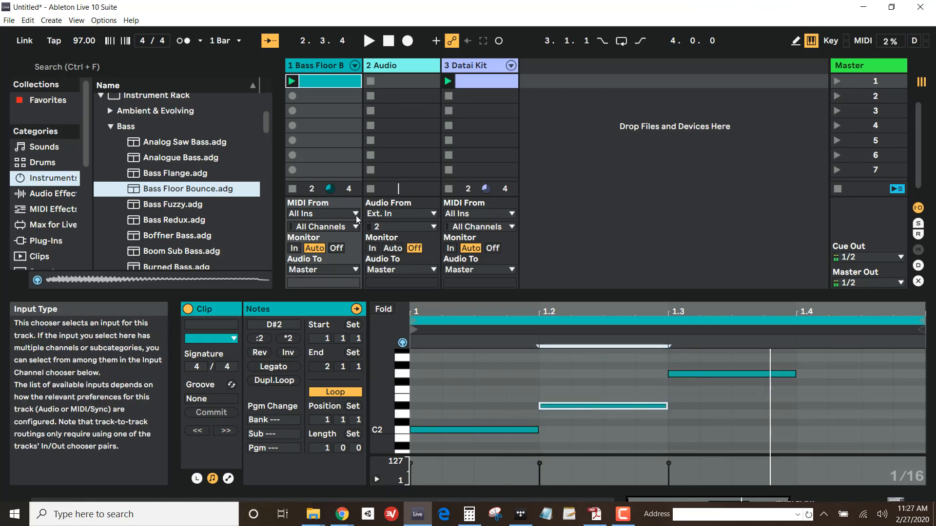
Play the clip while moving the note at 1.2 up to E2 and back to D#2 to compare major and minor.
{"action": "key", "text": "space"}
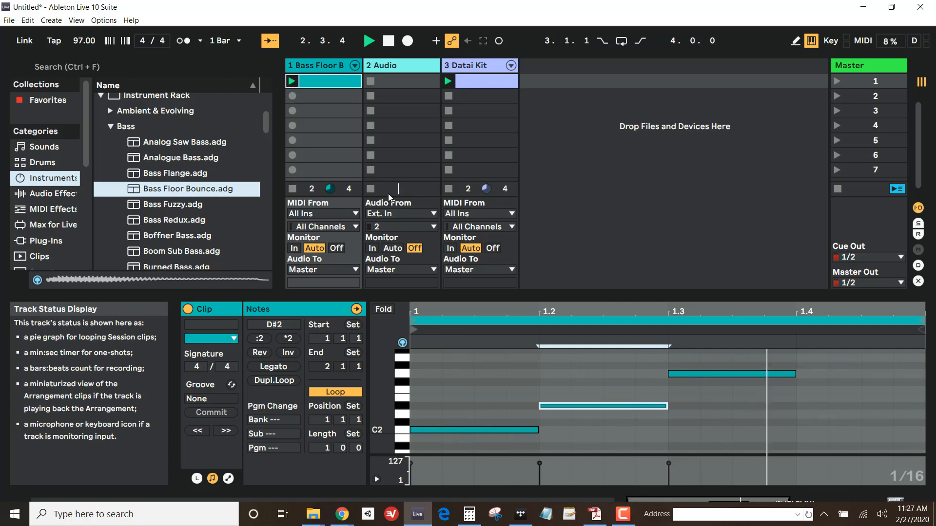
{"action": "key", "text": "Up"}
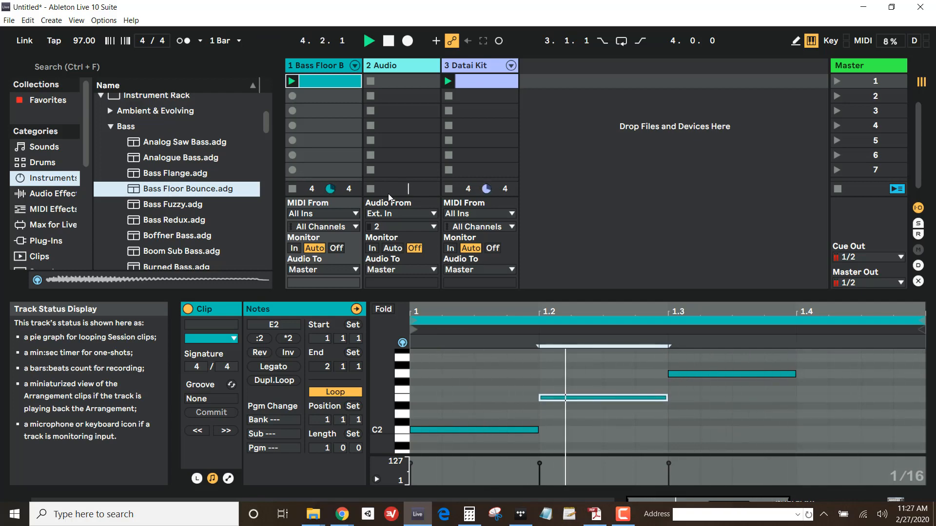
{"action": "key", "text": "Down"}
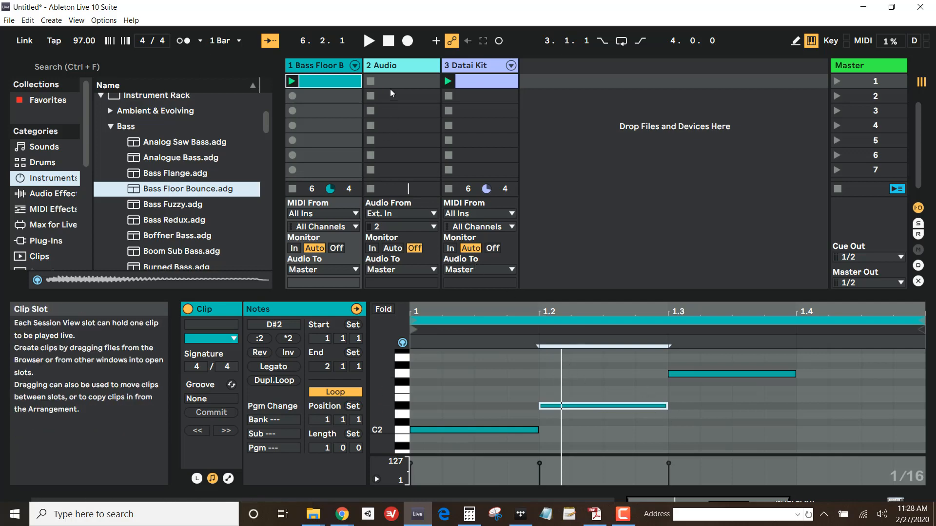
{"action": "key", "text": "space"}
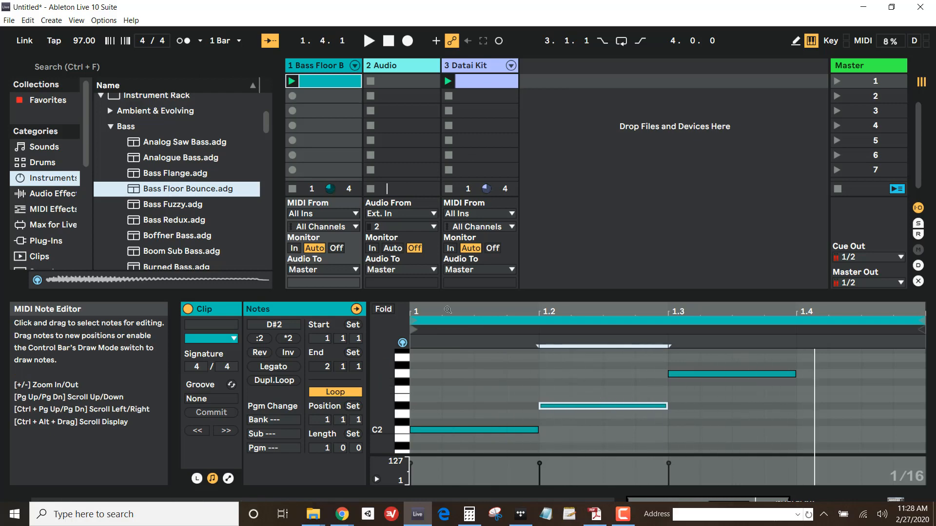
{"action": "key", "text": "space"}
Load the Interplanetary Trip Pad preset from the Ambient & Evolving folder onto a new MIDI track after Datai Kit.
{"action": "scroll", "coordinate": [113, 127], "scroll_direction": "up", "scroll_amount": 1}
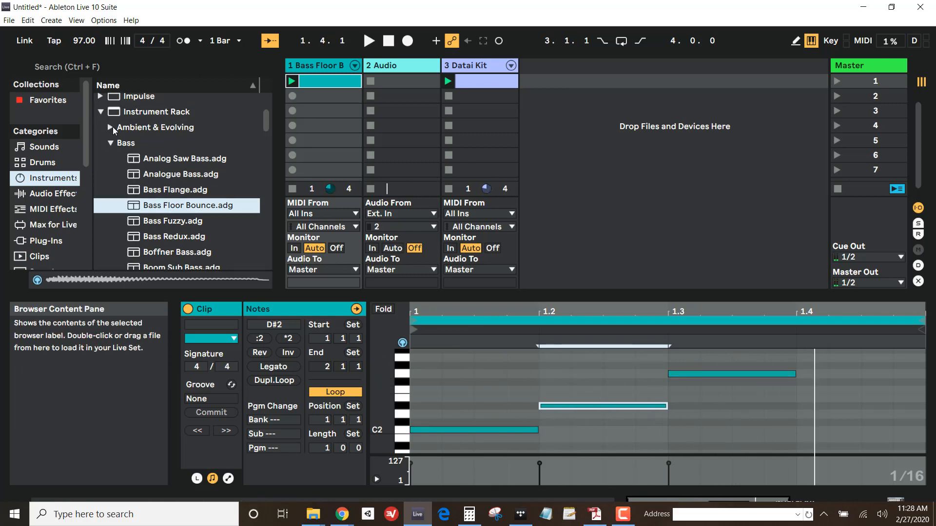
{"action": "left_click", "coordinate": [111, 125]}
{"action": "scroll", "coordinate": [136, 192], "scroll_direction": "down", "scroll_amount": 4}
{"action": "left_click", "coordinate": [135, 190]}
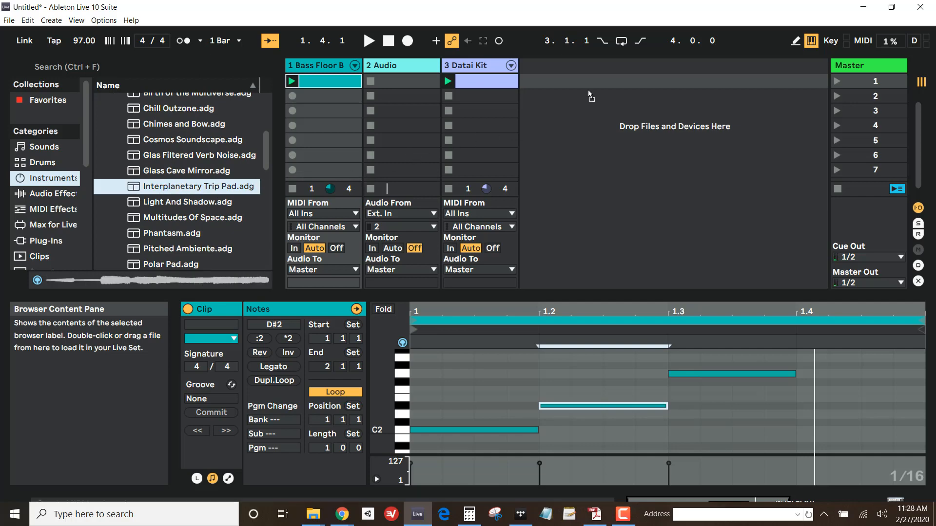
{"action": "left_click_drag", "start_coordinate": [574, 97], "coordinate": [575, 98]}
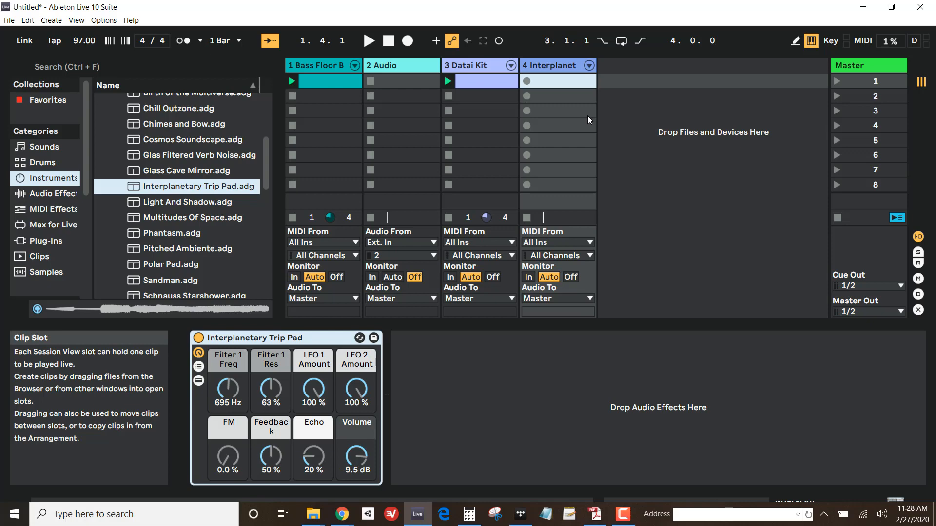
In a new Chrome tab, search for "c minor scale notes" and highlight the scale's pitches in the C minor description.
{"action": "key", "text": "alt+Tab"}
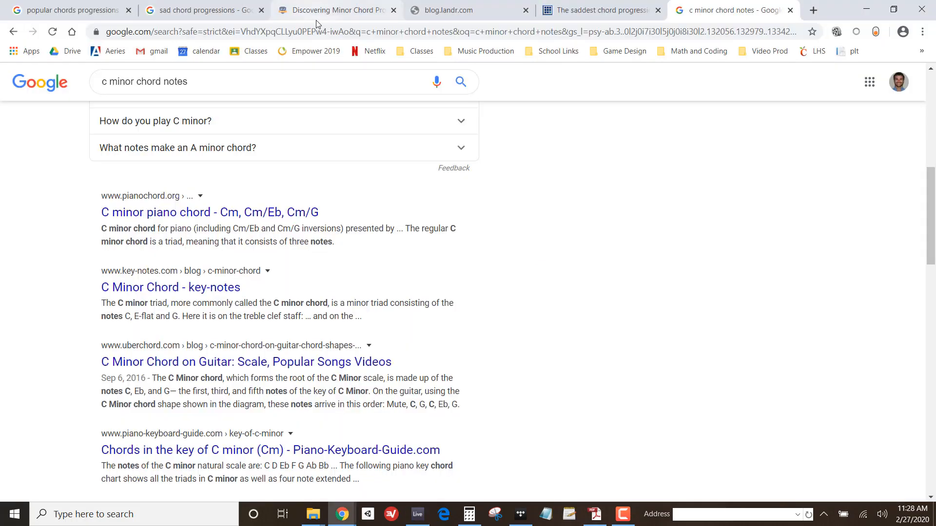
{"action": "left_click", "coordinate": [812, 10]}
{"action": "type", "text": "c"}
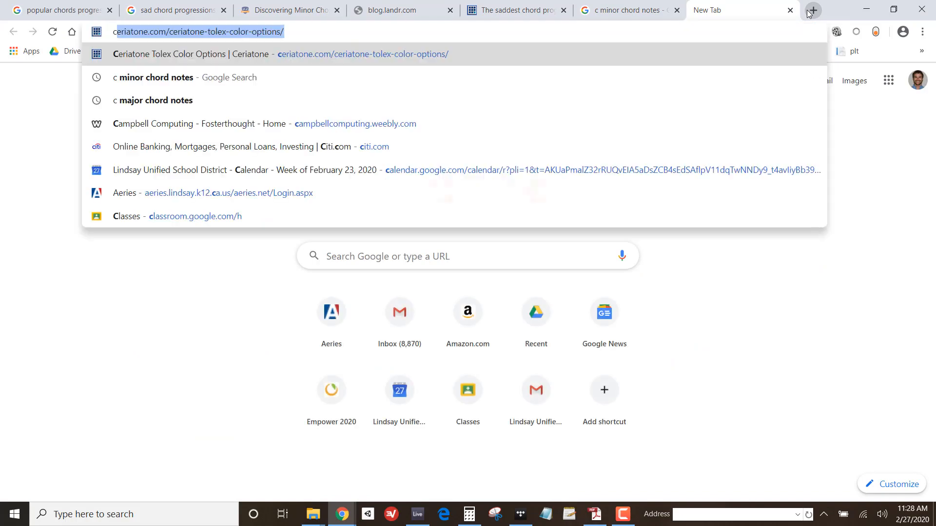
{"action": "type", "text": " minor scale notes"}
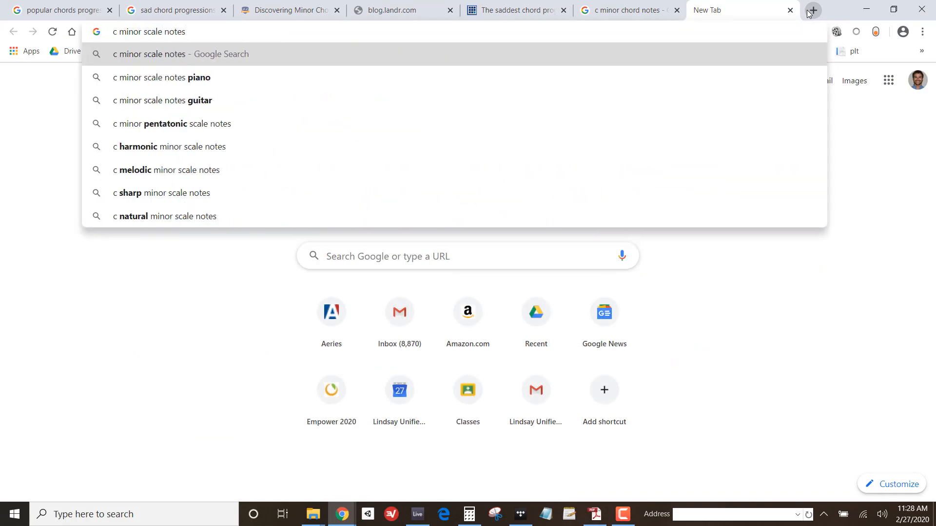
{"action": "key", "text": "Return"}
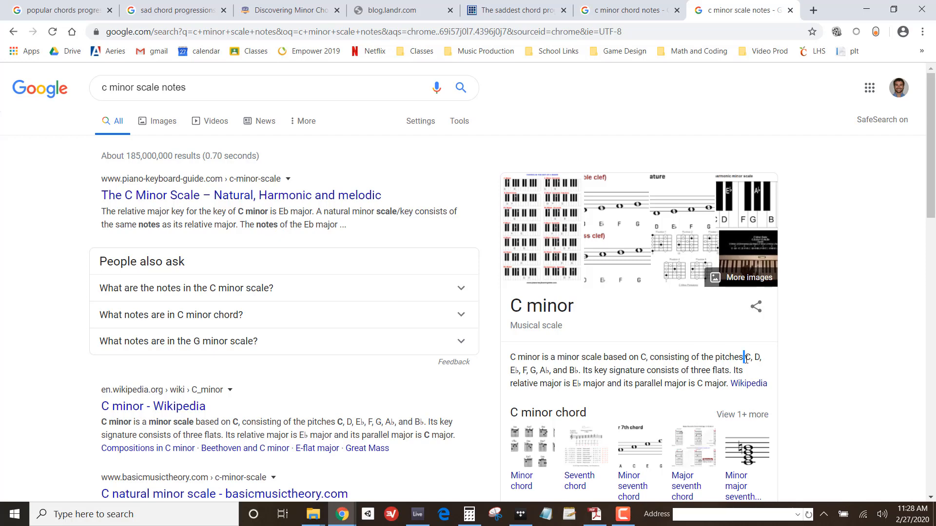
{"action": "left_click_drag", "start_coordinate": [745, 359], "coordinate": [576, 373]}
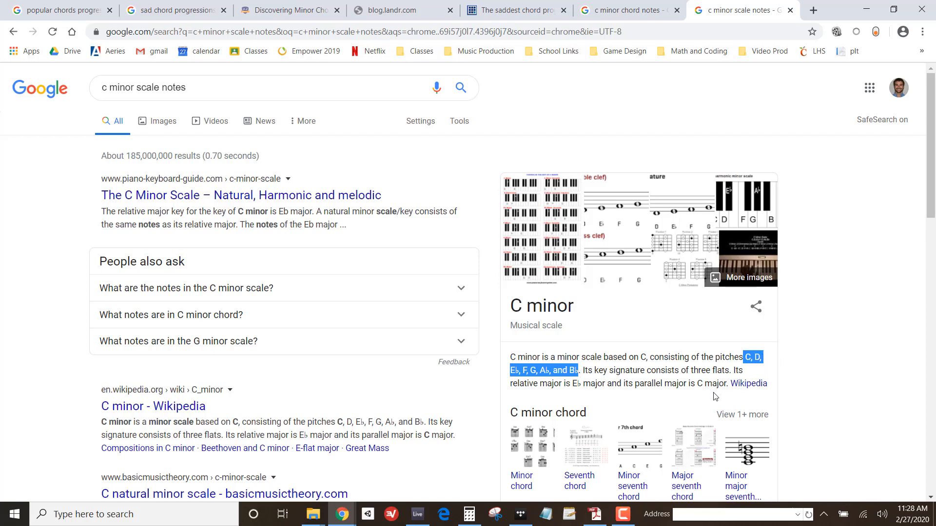
{"action": "left_click", "coordinate": [519, 359]}
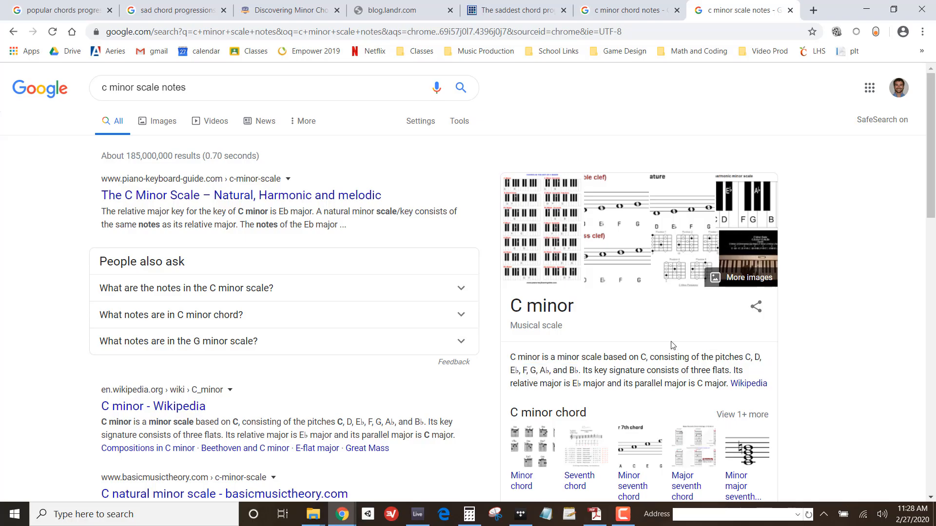
In Ableton Live, create an empty clip in the Interplanetary Trip Pad track's first slot and audition piano roll keys down to C3.
{"action": "key", "text": "alt+Tab"}
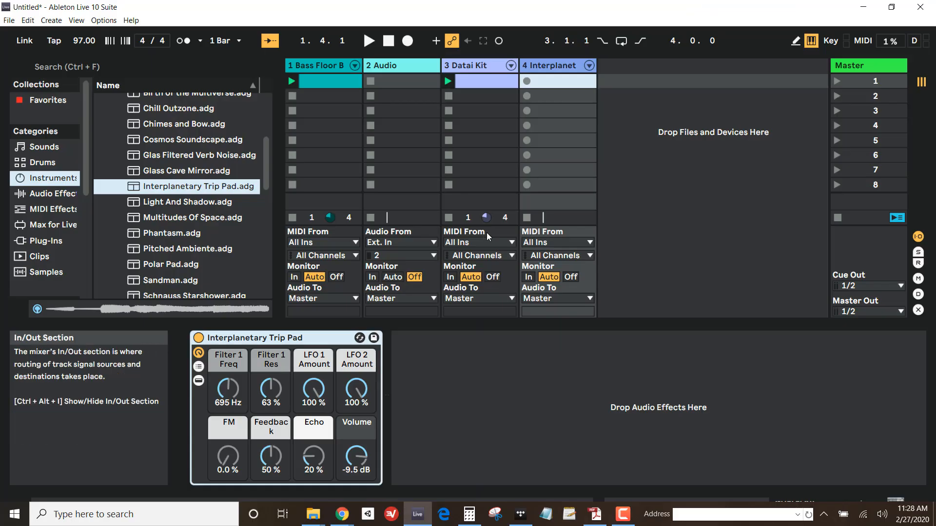
{"action": "double_click", "coordinate": [551, 81]}
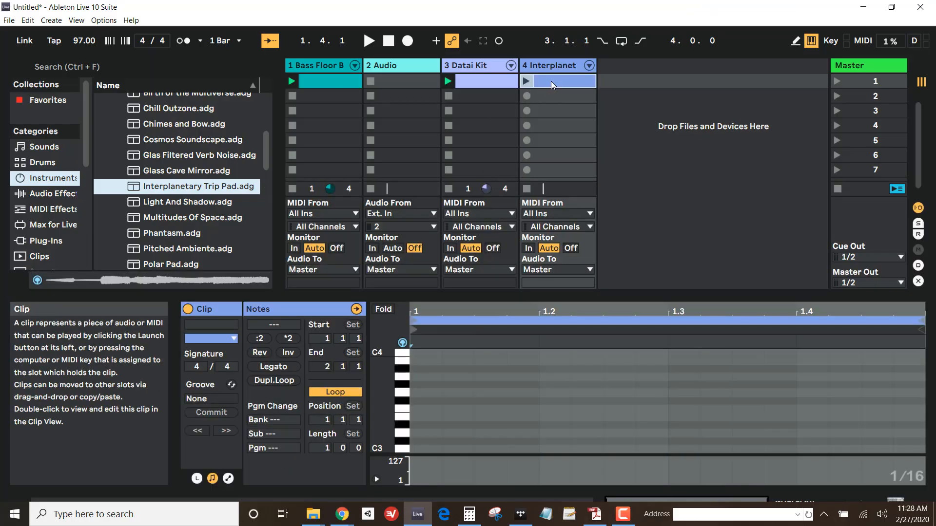
{"action": "left_click", "coordinate": [403, 358]}
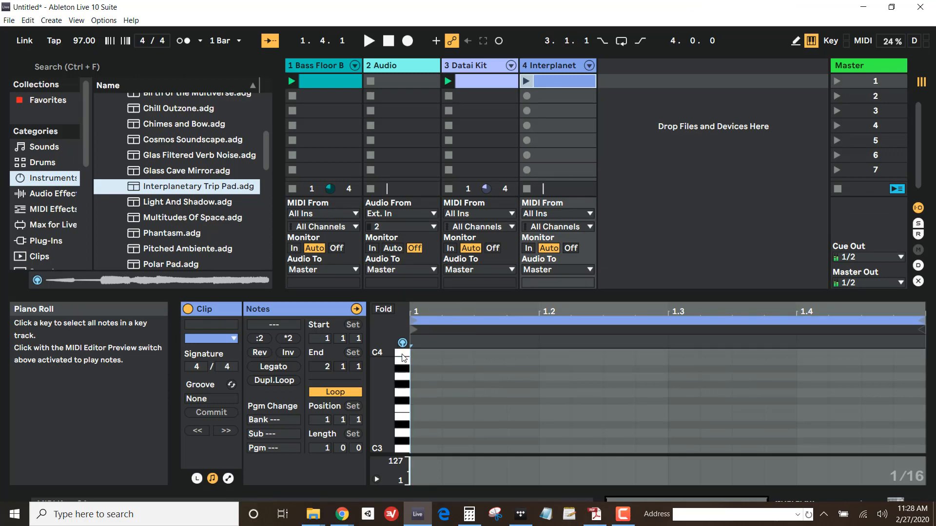
{"action": "scroll", "coordinate": [403, 385], "scroll_direction": "down", "scroll_amount": 3}
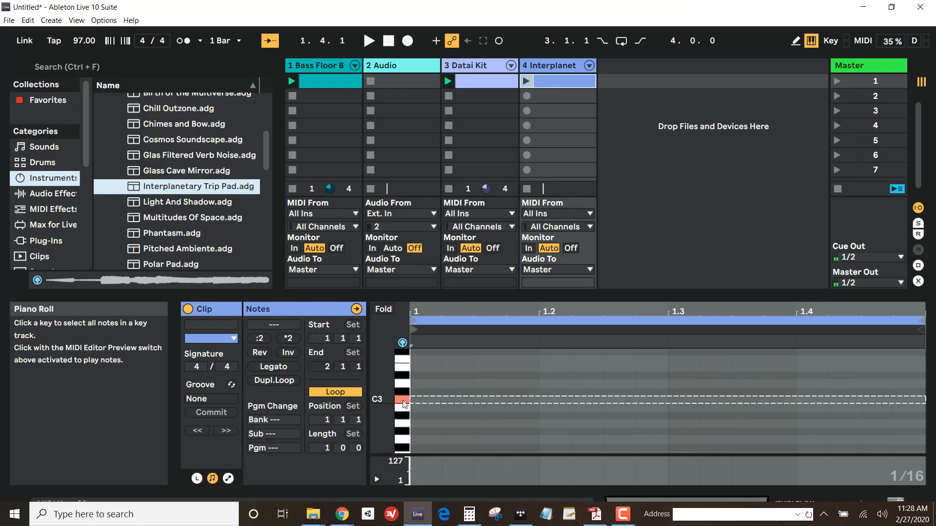
In the Interplanetary Trip Pad clip, add a C3 note from the start to 1.2.3 and launch the clip.
{"action": "double_click", "coordinate": [422, 400]}
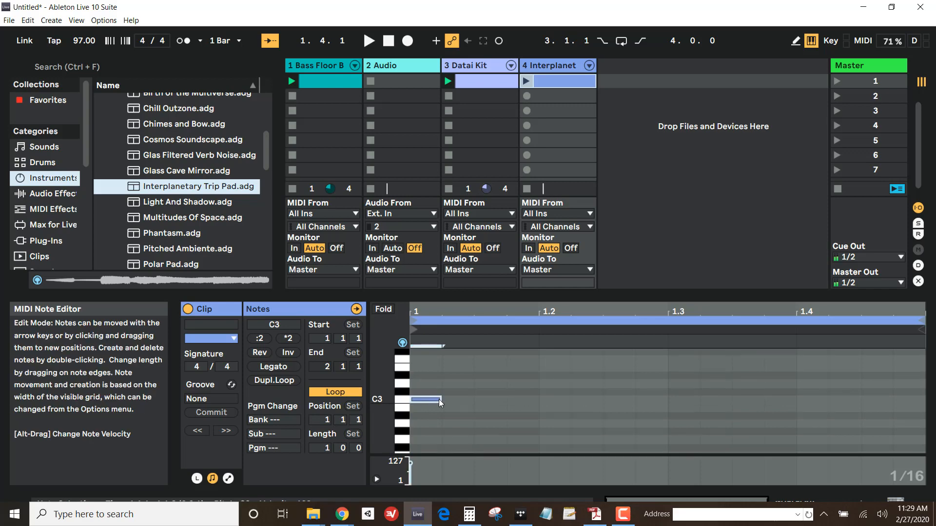
{"action": "left_click_drag", "start_coordinate": [440, 399], "coordinate": [603, 400]}
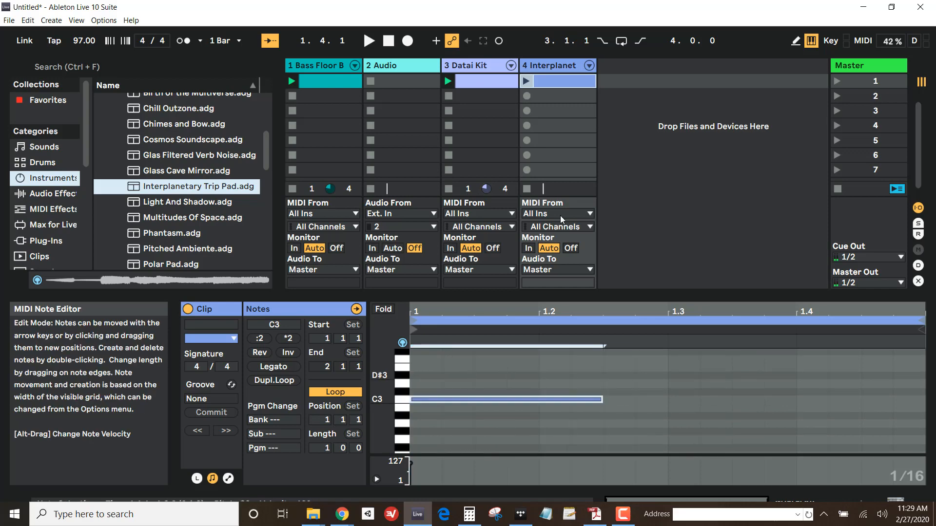
{"action": "left_click", "coordinate": [526, 81]}
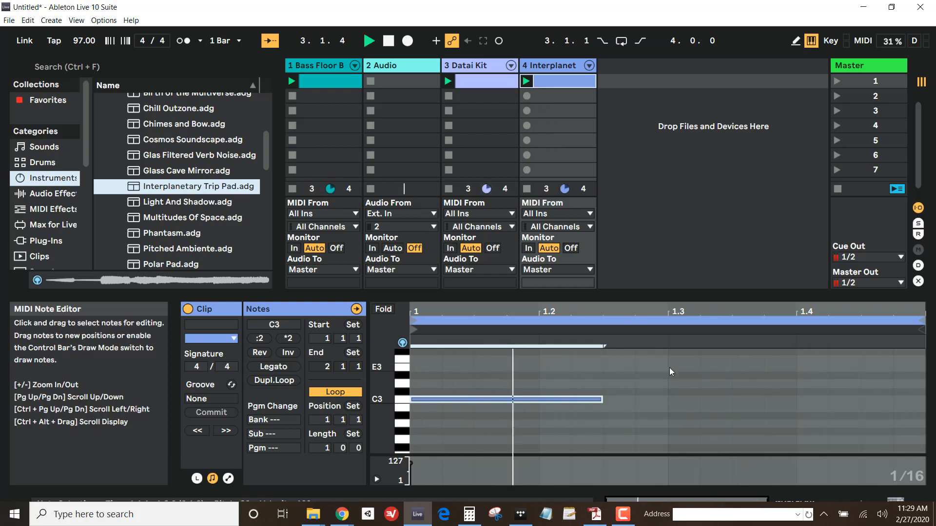
In the bass clip, audition the note at 1.3 during playback at G#2, F#2 and F2, and return it to G2.
{"action": "left_click", "coordinate": [334, 81]}
{"action": "left_click", "coordinate": [728, 375]}
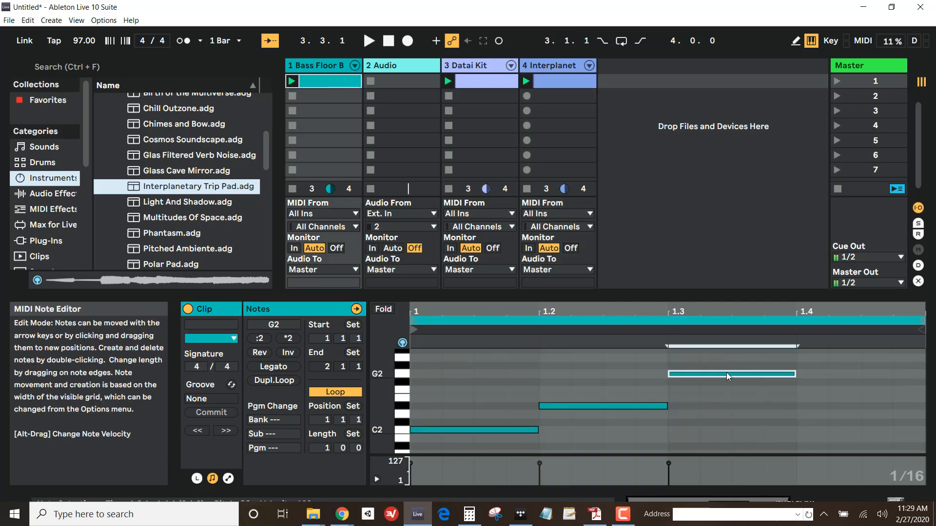
{"action": "key", "text": "Up"}
{"action": "key", "text": "space"}
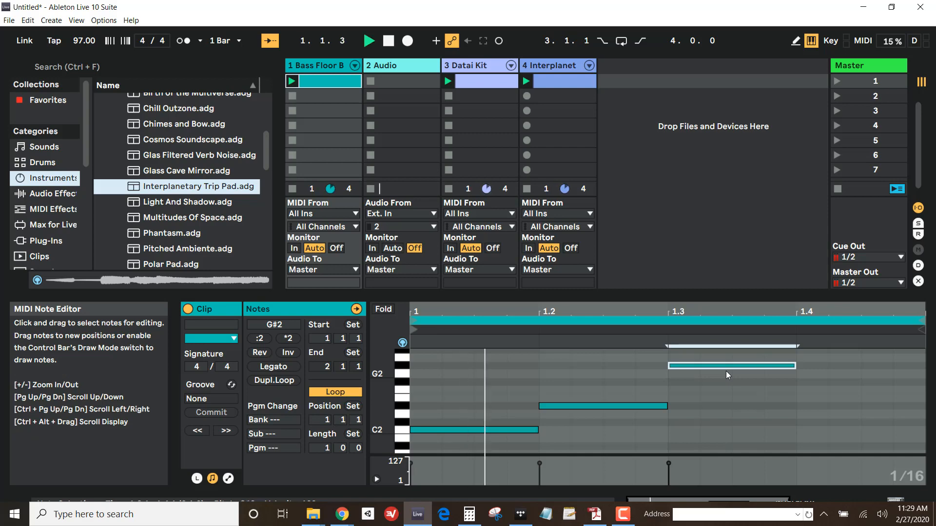
{"action": "key", "text": "Down"}
{"action": "key", "text": "Down"}
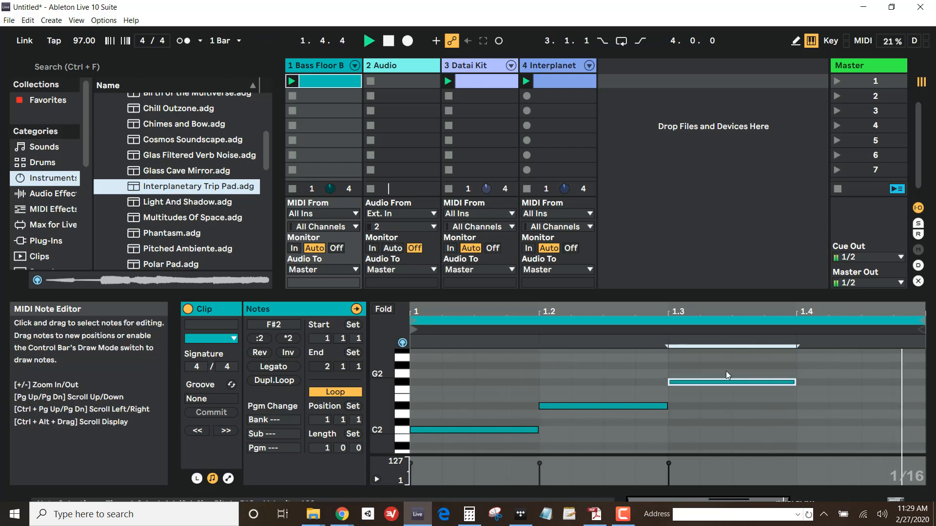
{"action": "key", "text": "Down"}
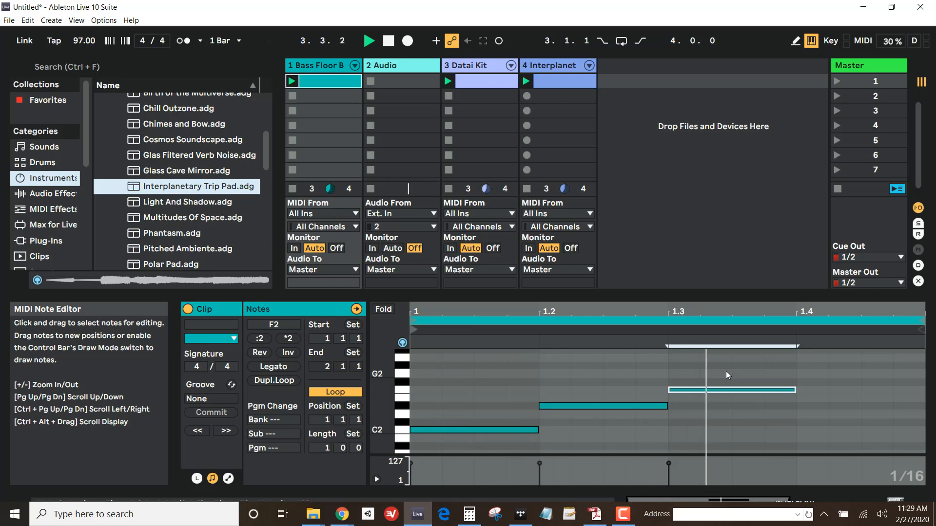
{"action": "key", "text": "Up"}
{"action": "key", "text": "Up"}
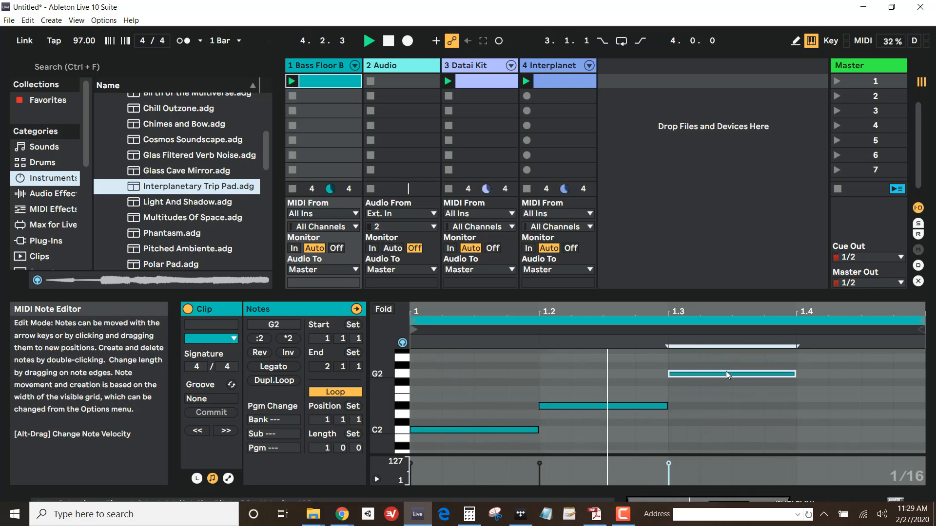
{"action": "key", "text": "space"}
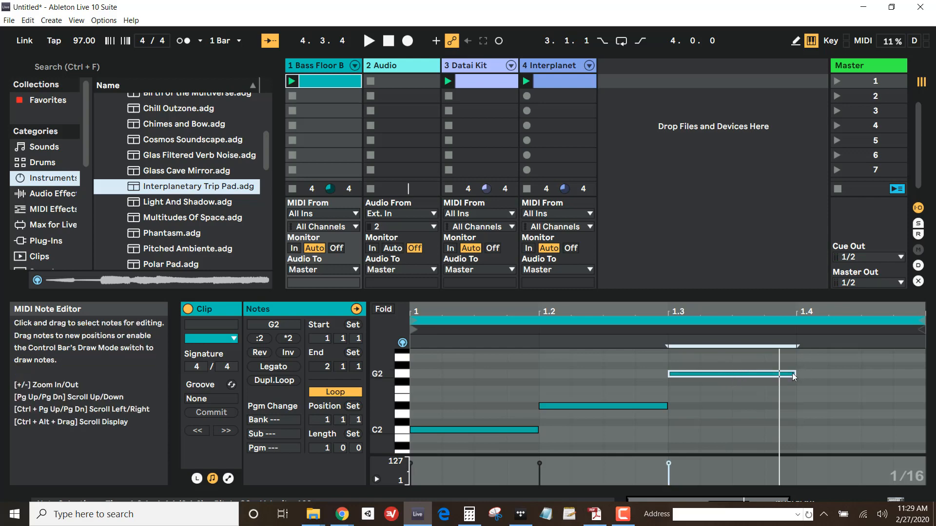
Try lengthening the bass clip's G2 note, undo it, and try an F2 note beneath it from 1.3 to 1.4.
{"action": "left_click_drag", "start_coordinate": [798, 374], "coordinate": [893, 374]}
{"action": "key", "text": "ctrl+z"}
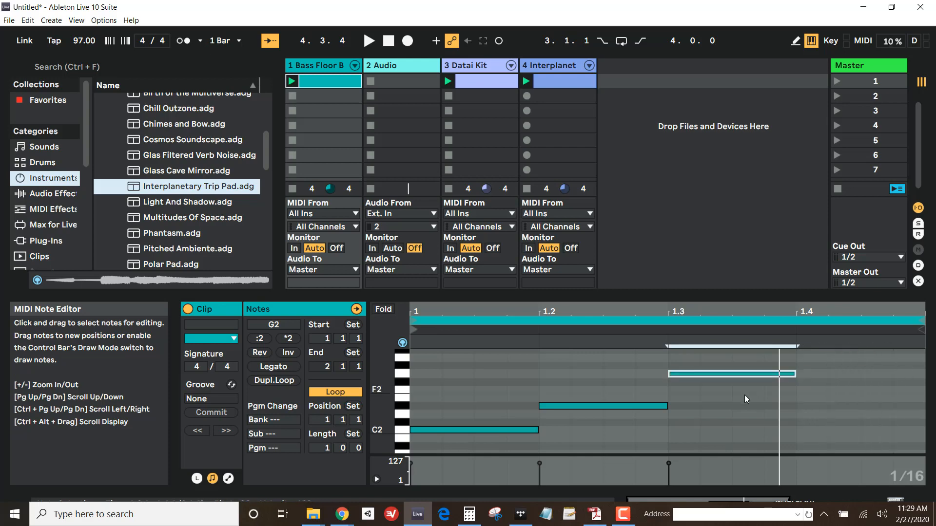
{"action": "left_click", "coordinate": [678, 392]}
{"action": "double_click", "coordinate": [684, 390]}
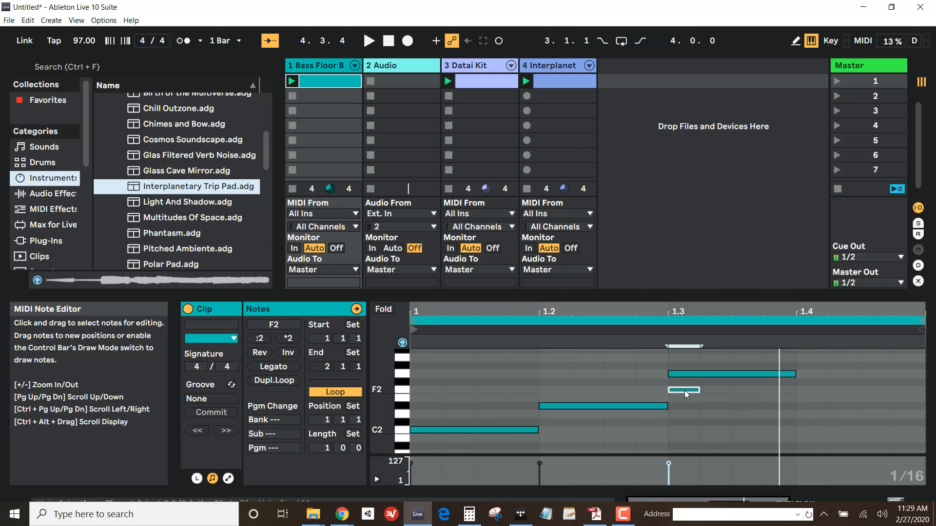
{"action": "left_click_drag", "start_coordinate": [699, 390], "coordinate": [791, 392]}
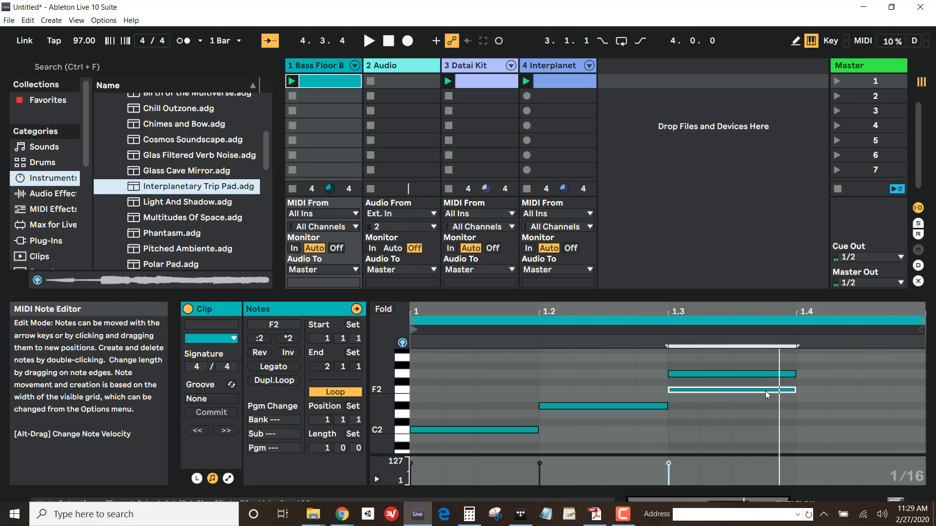
Check the C minor scale pitches in Chrome, and add a D3 note from 1.3 to 1.4.2 in the Ableton Live pad clip.
{"action": "left_click", "coordinate": [540, 86]}
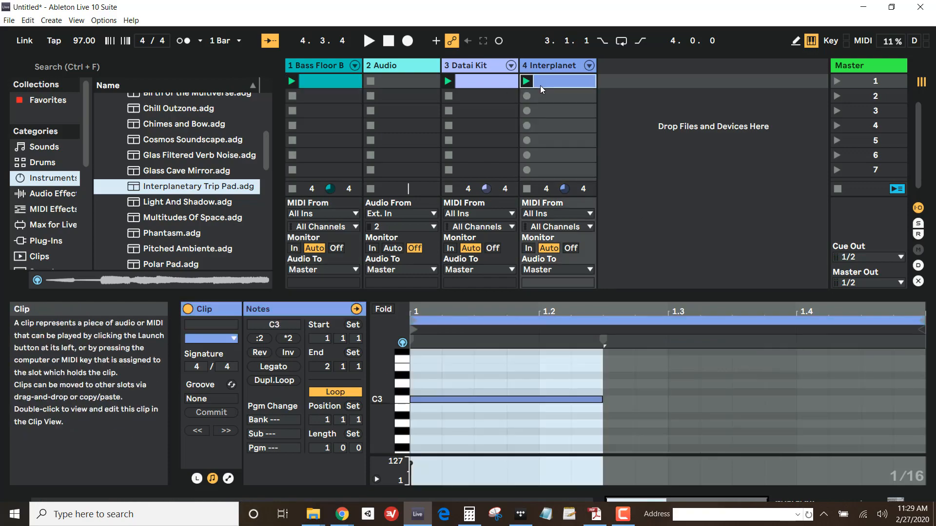
{"action": "key", "text": "alt+Tab"}
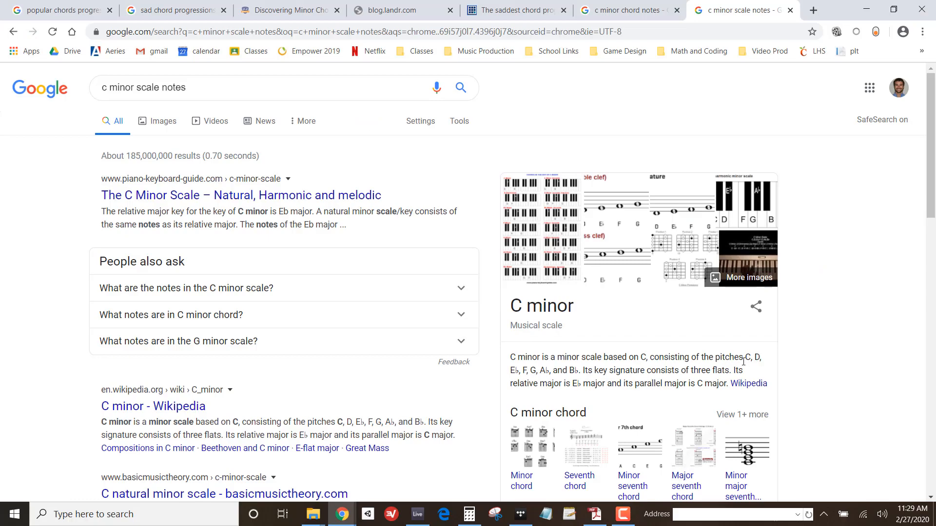
{"action": "key", "text": "alt+Tab"}
{"action": "left_click", "coordinate": [636, 374]}
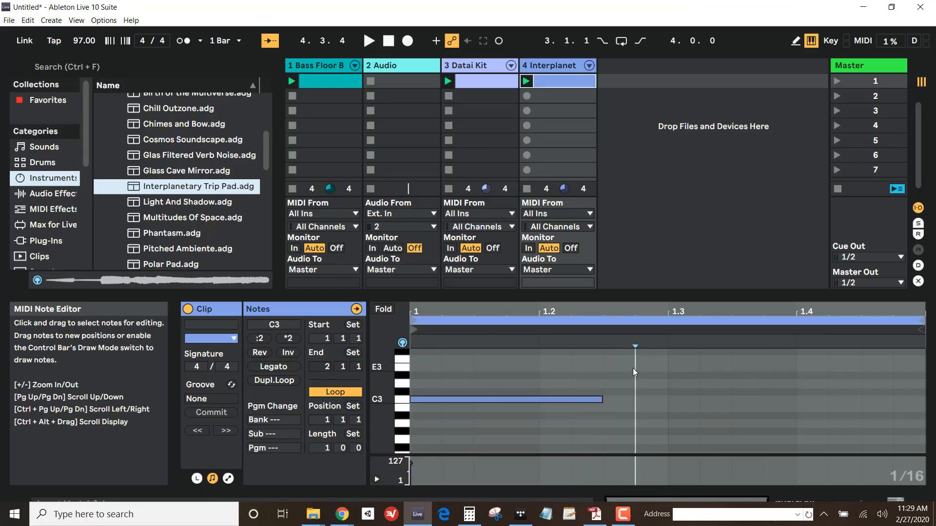
{"action": "double_click", "coordinate": [643, 384]}
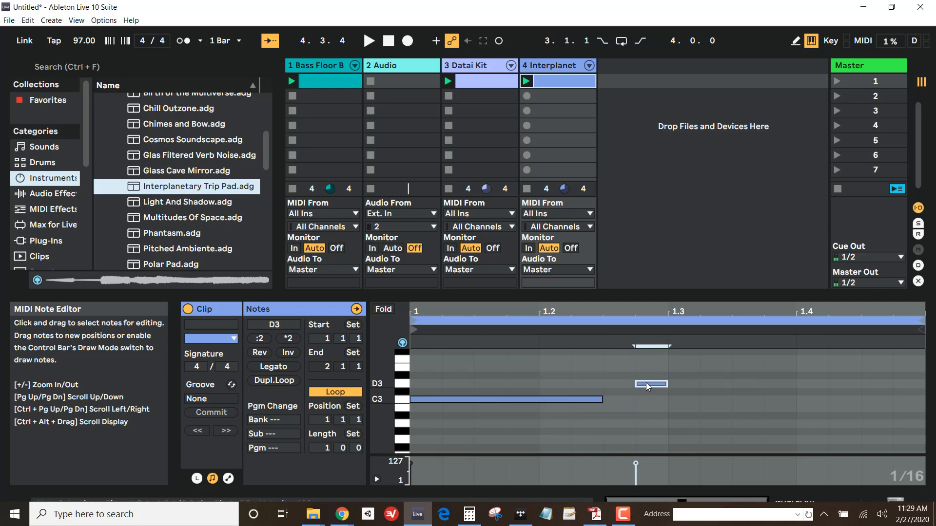
{"action": "left_click_drag", "start_coordinate": [647, 386], "coordinate": [827, 385]}
{"action": "key", "text": "space"}
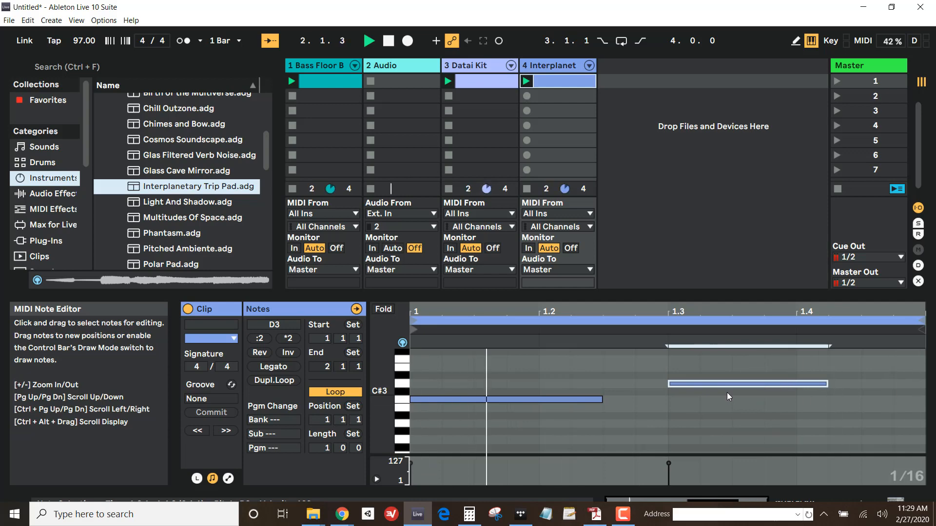
In the bass clip, remove the G2 note, extend C2 to 1.3 and make D#2 span 1.3 to 1.4.4.
{"action": "left_click", "coordinate": [321, 81]}
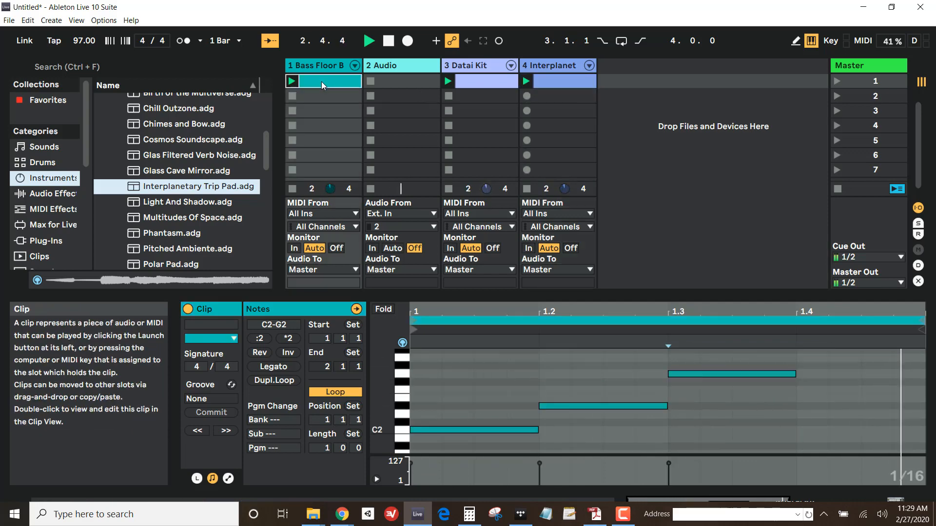
{"action": "key", "text": "space"}
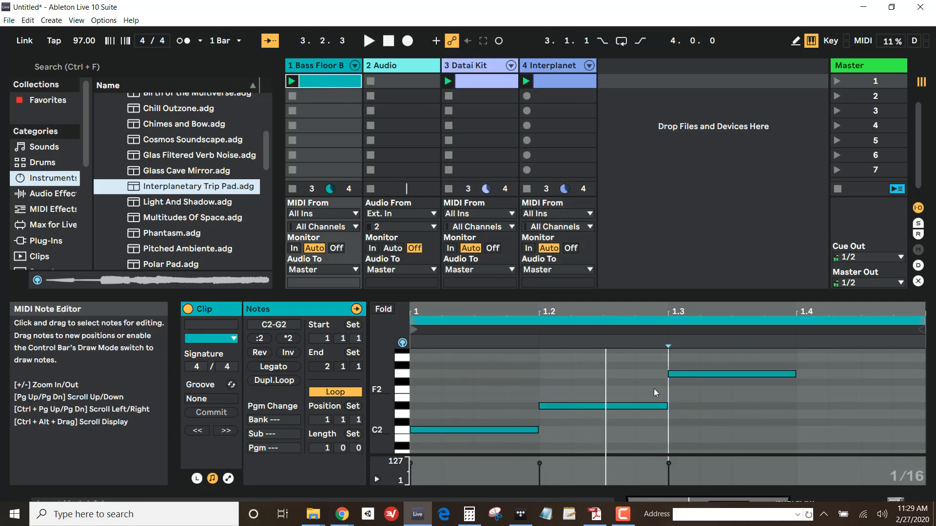
{"action": "left_click", "coordinate": [695, 375]}
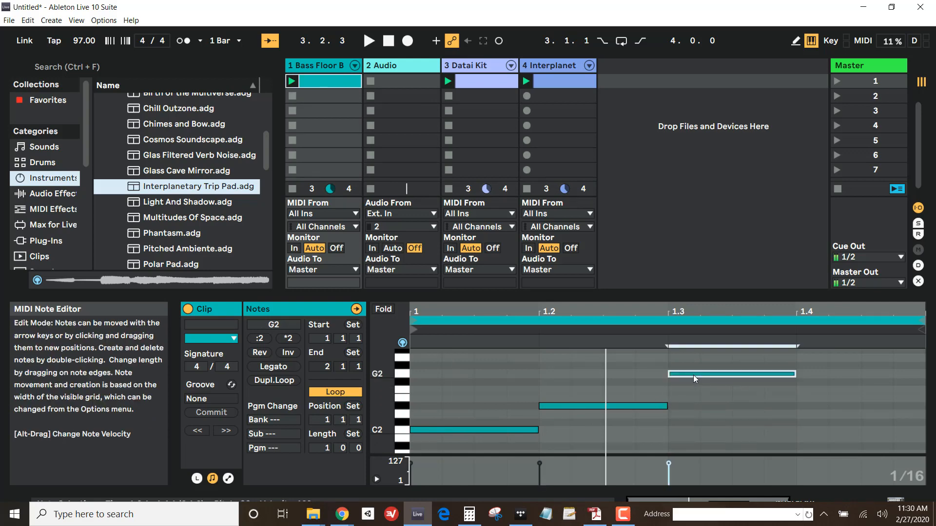
{"action": "left_click", "coordinate": [640, 408]}
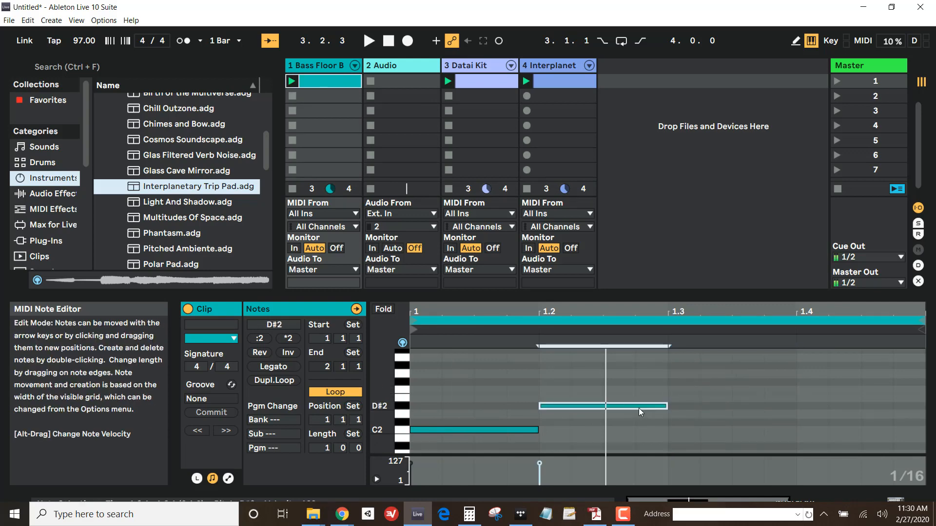
{"action": "left_click_drag", "start_coordinate": [669, 407], "coordinate": [894, 407]}
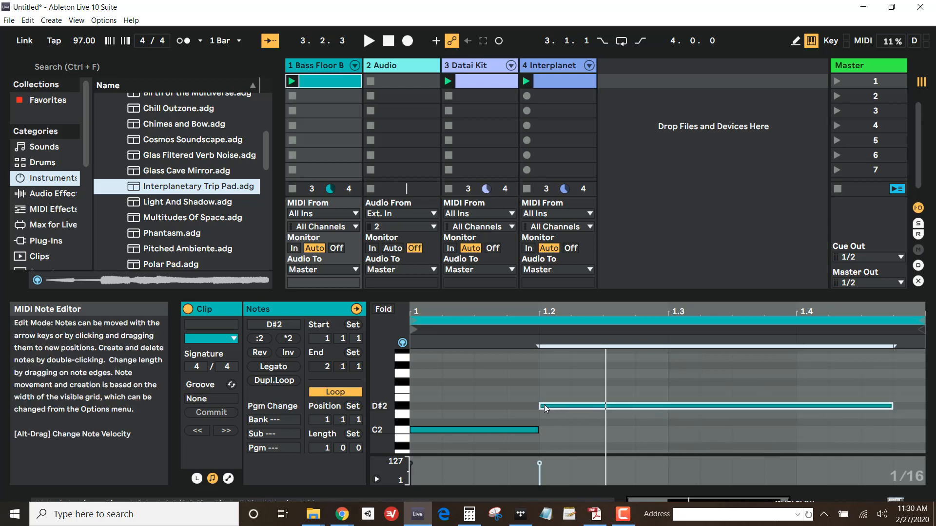
{"action": "left_click_drag", "start_coordinate": [544, 409], "coordinate": [700, 408]}
{"action": "left_click_drag", "start_coordinate": [538, 430], "coordinate": [663, 434]}
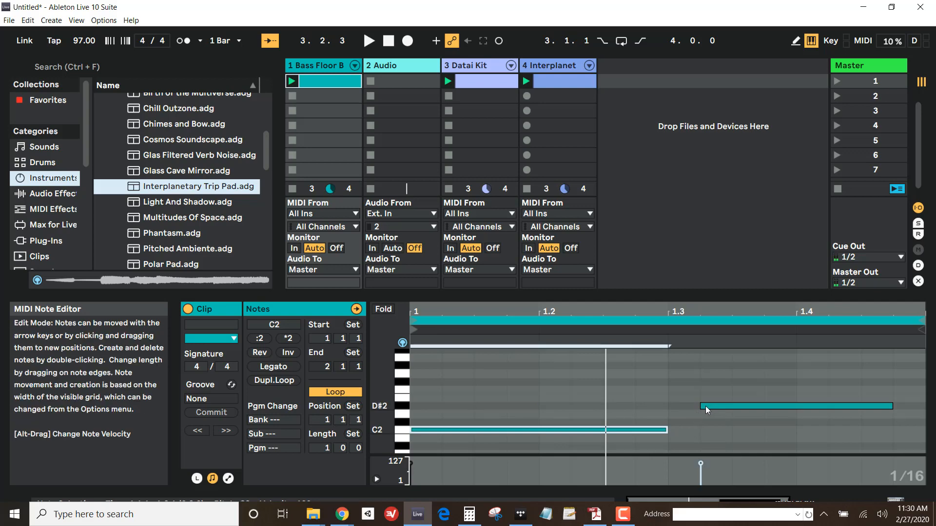
{"action": "left_click_drag", "start_coordinate": [703, 406], "coordinate": [669, 407]}
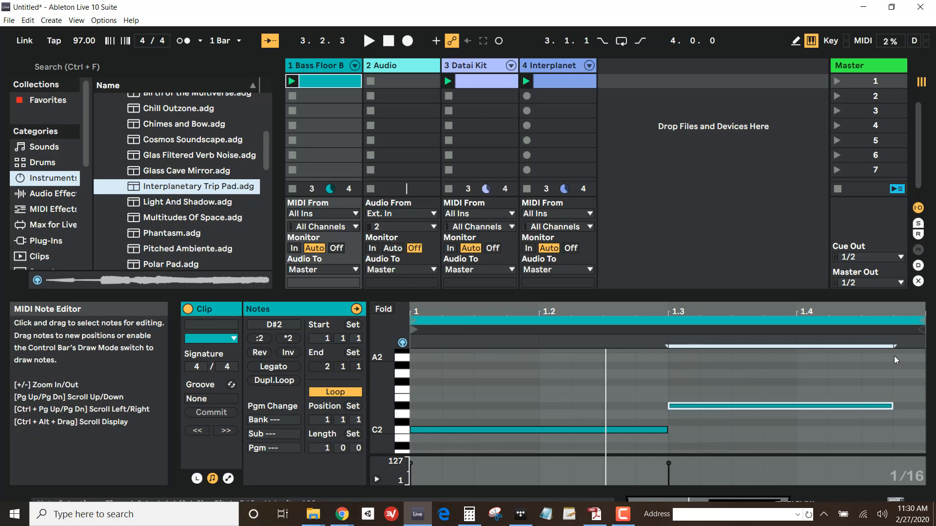
Raise the bass note at 1.3 semitone by semitone to F#2 while listening to playback.
{"action": "key", "text": "space"}
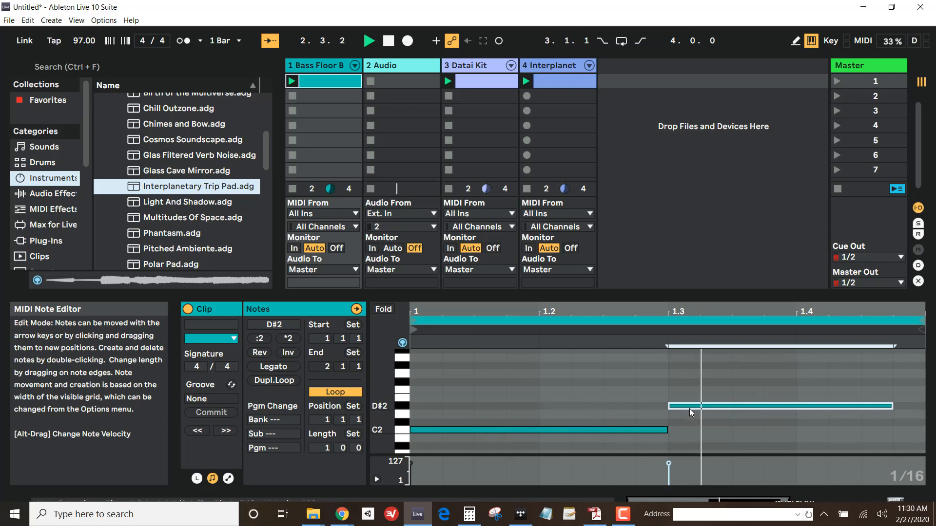
{"action": "key", "text": "Up"}
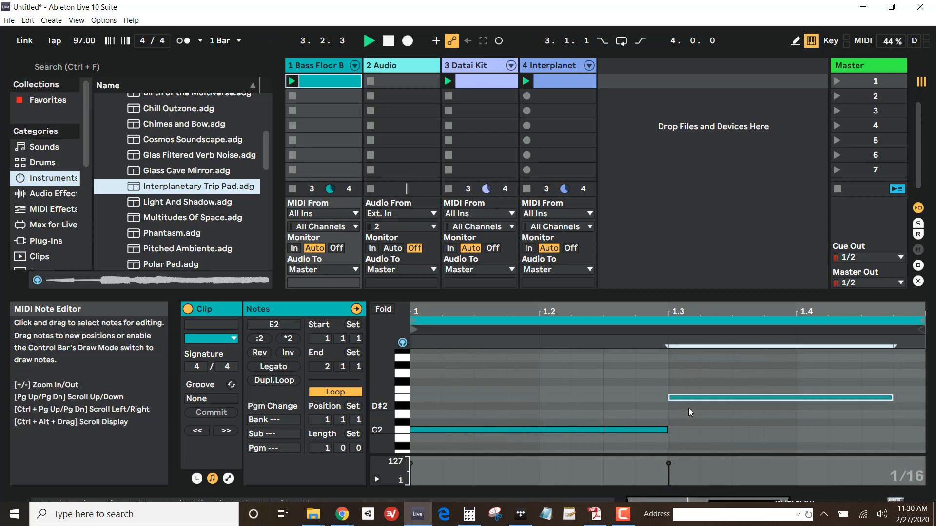
{"action": "key", "text": "Up"}
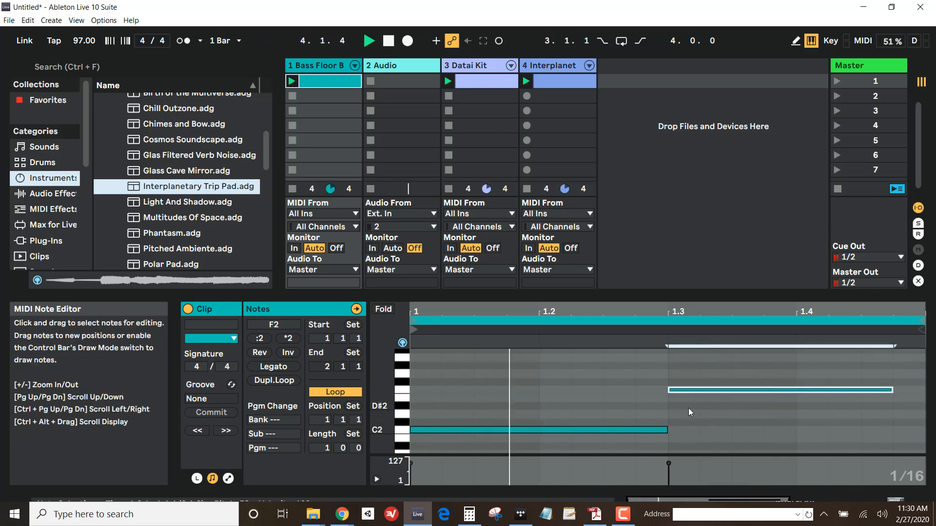
{"action": "key", "text": "Up"}
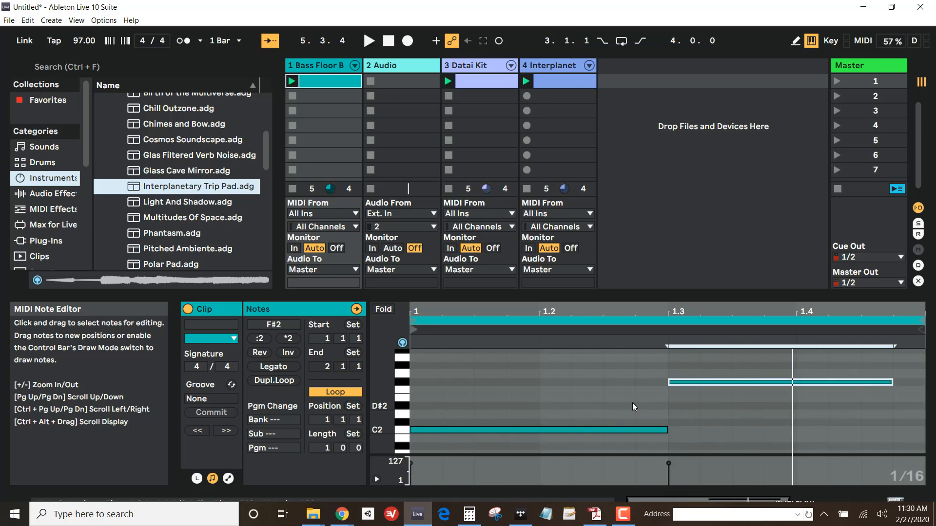
{"action": "key", "text": "space"}
Replace the bass track's instrument with the Bass Fuzzy preset from the Instrument Rack's Bass folder, reopen its clip and audition C2.
{"action": "scroll", "coordinate": [170, 168], "scroll_direction": "up", "scroll_amount": 5}
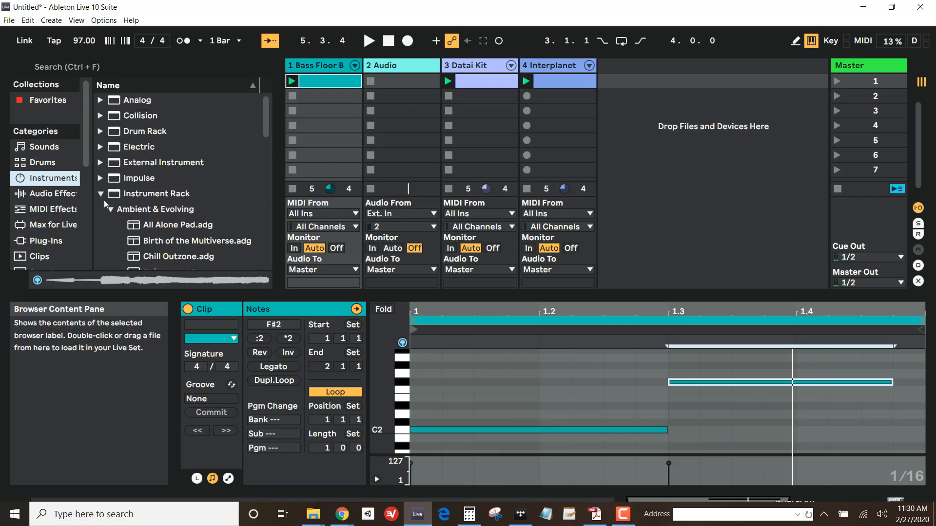
{"action": "scroll", "coordinate": [106, 196], "scroll_direction": "down", "scroll_amount": 3}
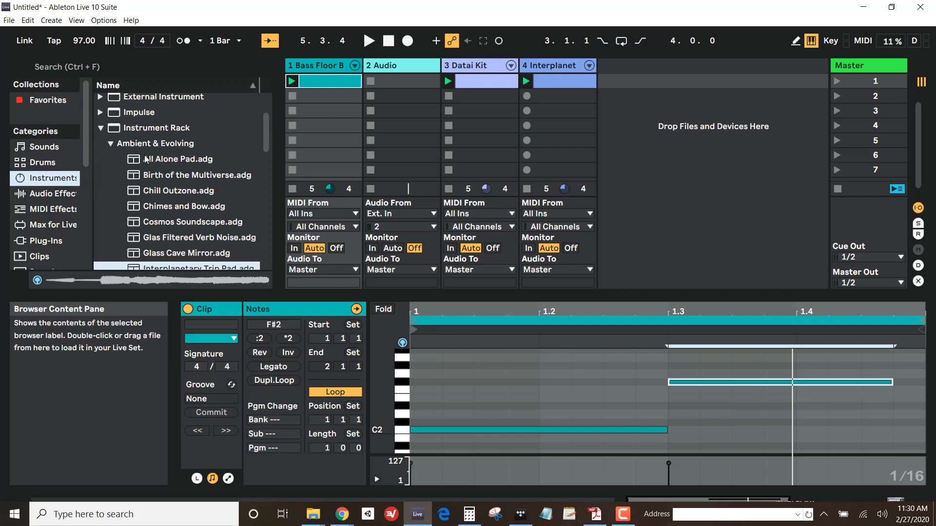
{"action": "left_click", "coordinate": [111, 144]}
{"action": "left_click", "coordinate": [109, 162]}
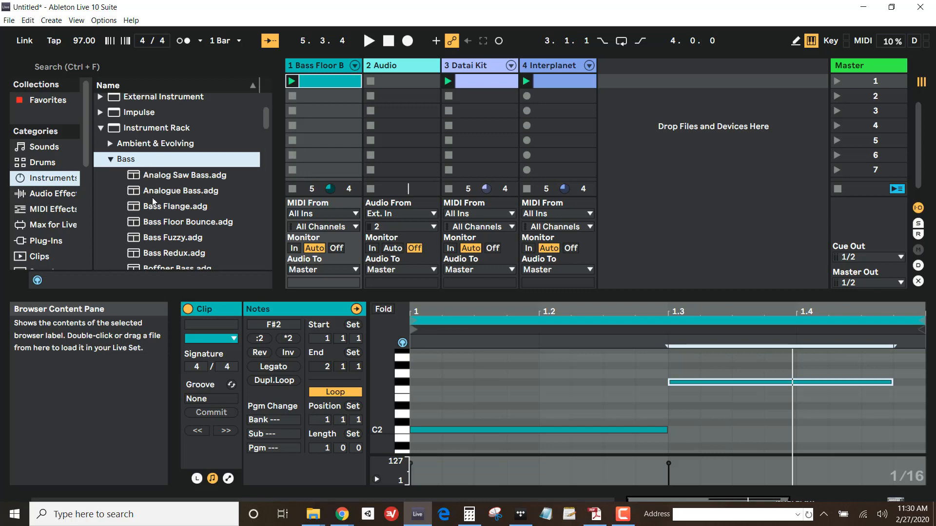
{"action": "scroll", "coordinate": [138, 175], "scroll_direction": "down", "scroll_amount": 1}
{"action": "left_click", "coordinate": [137, 189]}
{"action": "left_click", "coordinate": [137, 203]}
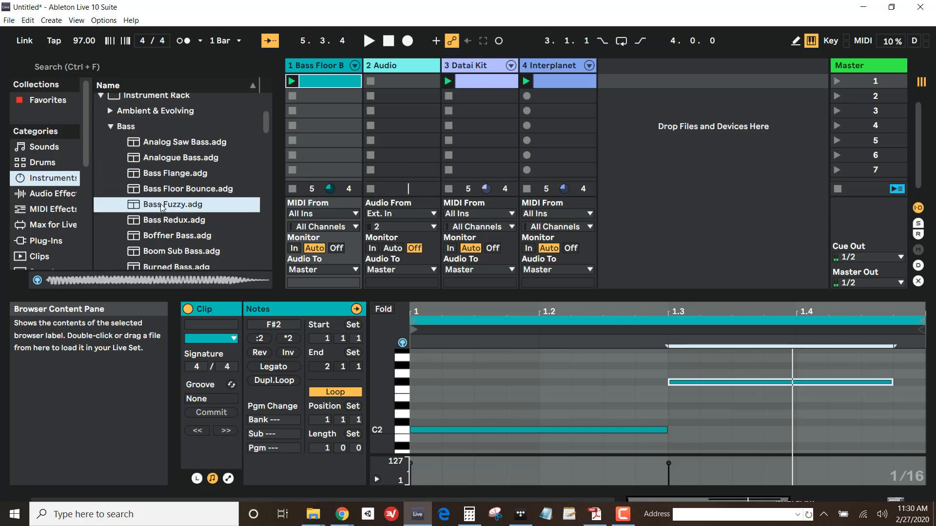
{"action": "left_click_drag", "start_coordinate": [163, 207], "coordinate": [334, 86]}
{"action": "left_click", "coordinate": [323, 71]}
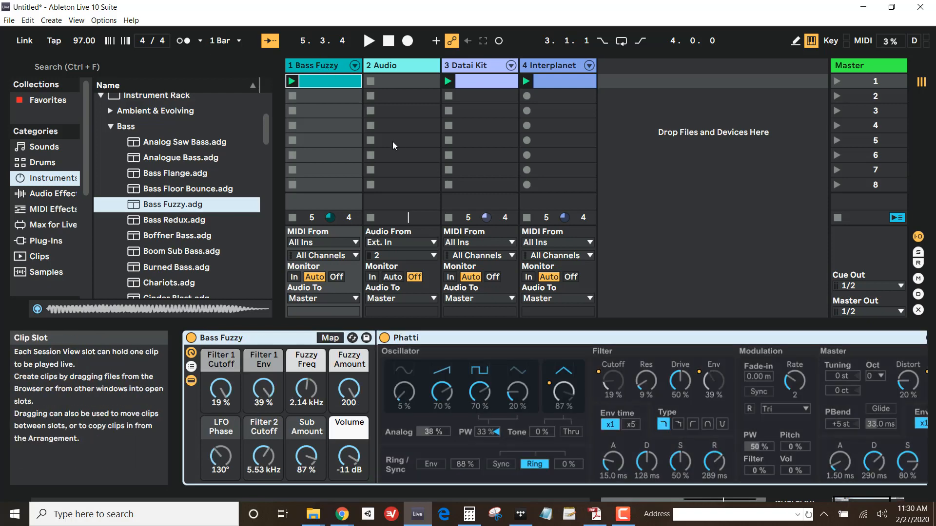
{"action": "left_click", "coordinate": [323, 83]}
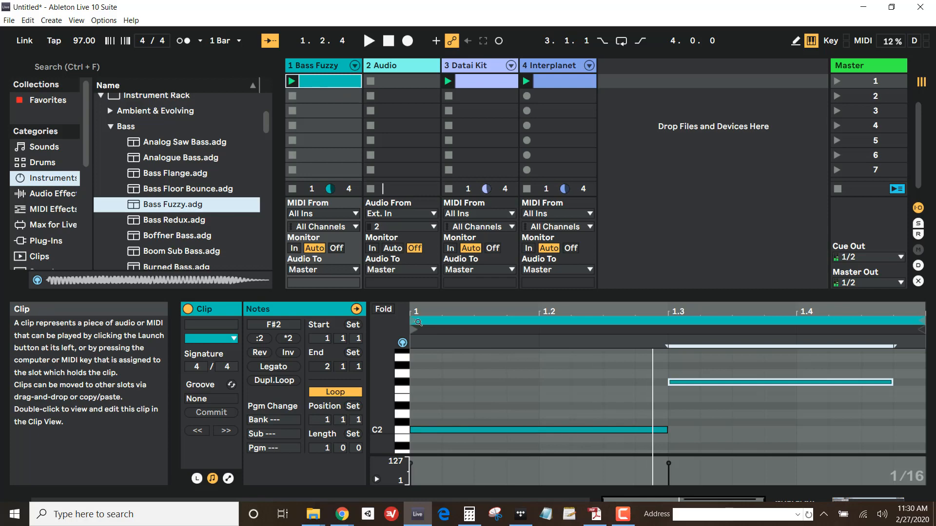
{"action": "left_click", "coordinate": [404, 433]}
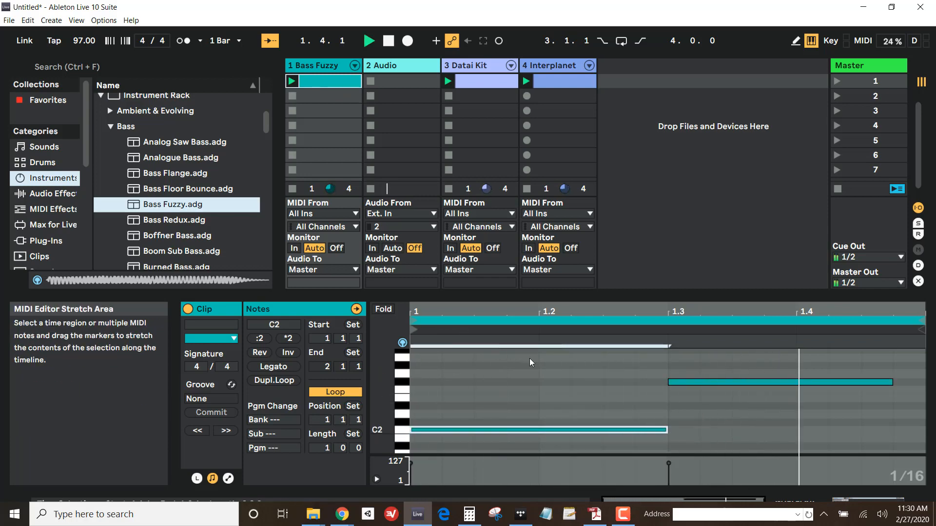
Lower the bass note at 1.3 semitone by semitone to D2 while listening, and stop playback.
{"action": "left_click", "coordinate": [708, 383]}
{"action": "key", "text": "Down"}
{"action": "key", "text": "Down"}
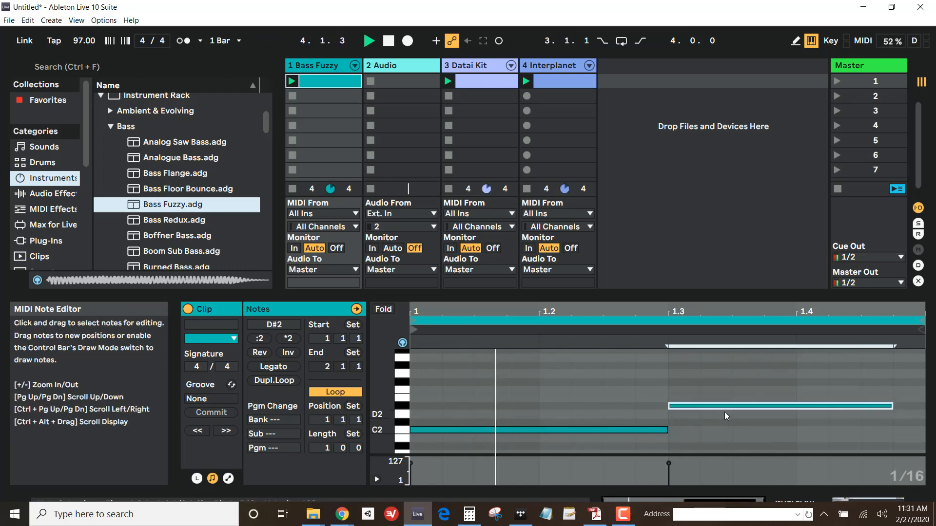
{"action": "key", "text": "Down"}
{"action": "key", "text": "Down"}
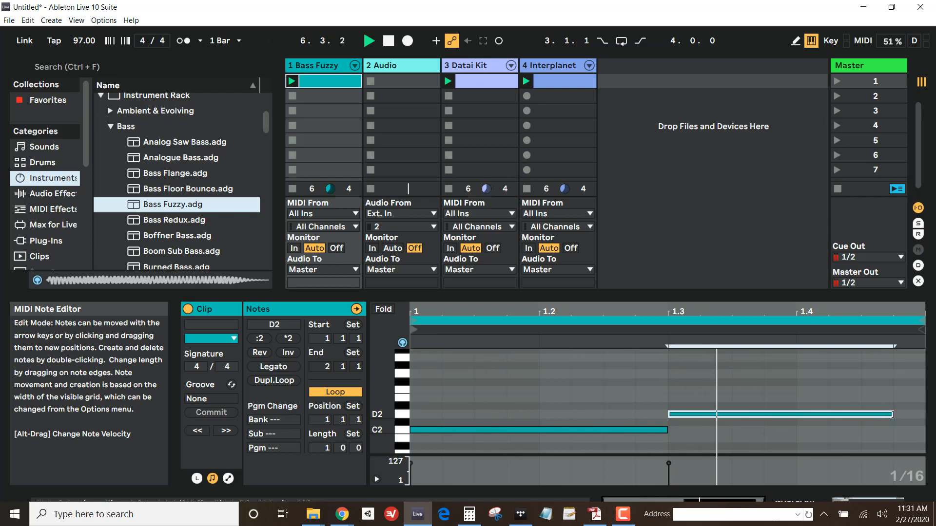
{"action": "key", "text": "space"}
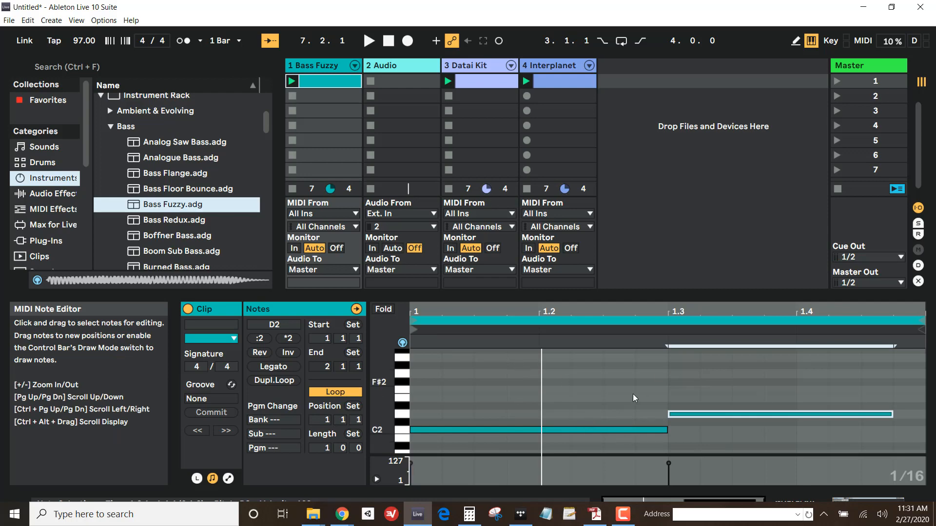
Switch to Chrome and examine the C–G–Am–F progression in the popular chord progressions search results.
{"action": "key", "text": "alt+Tab"}
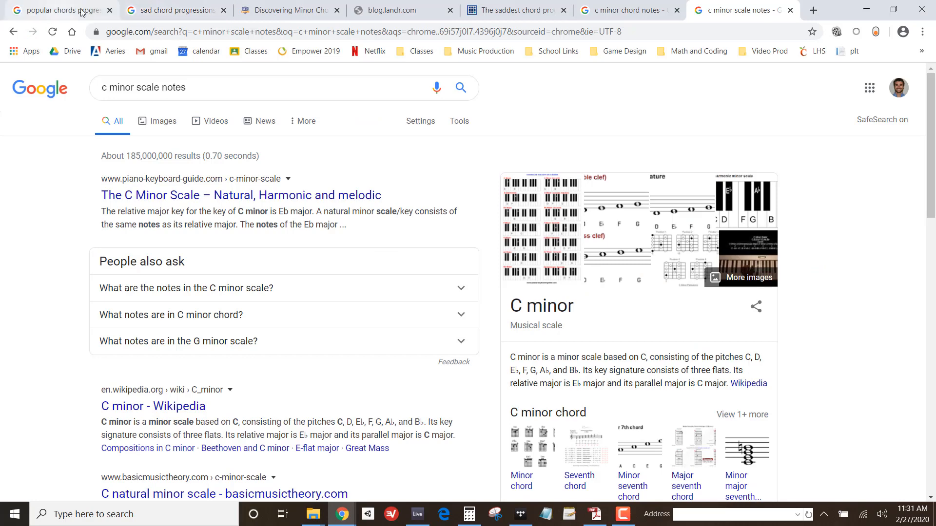
{"action": "left_click", "coordinate": [60, 12]}
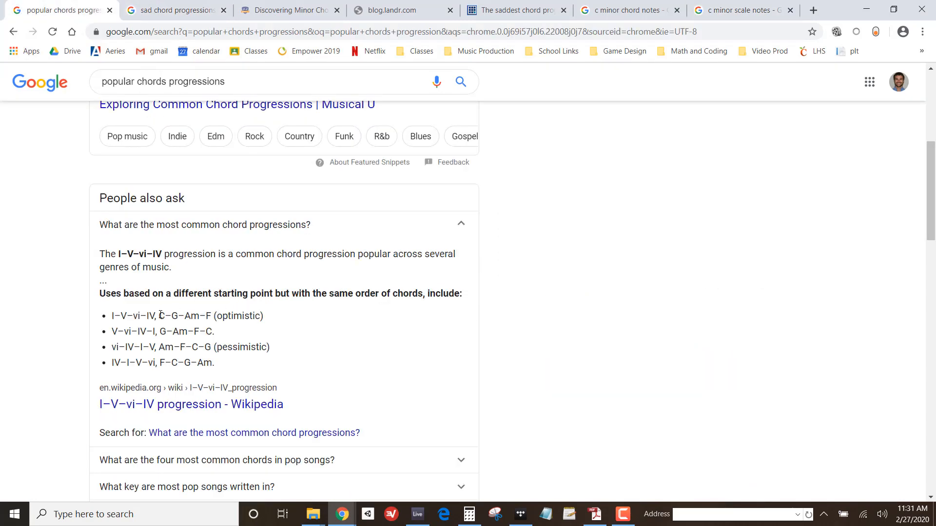
{"action": "left_click_drag", "start_coordinate": [159, 316], "coordinate": [213, 316]}
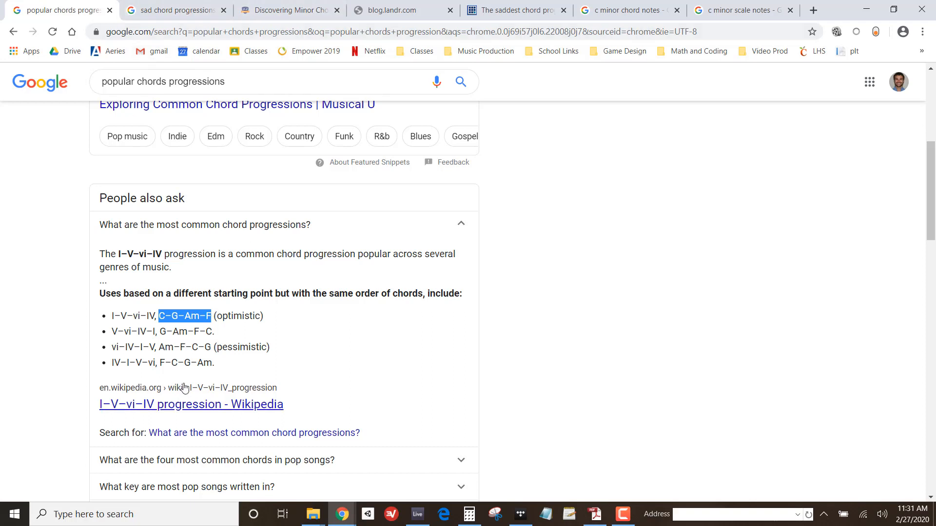
{"action": "left_click", "coordinate": [183, 329]}
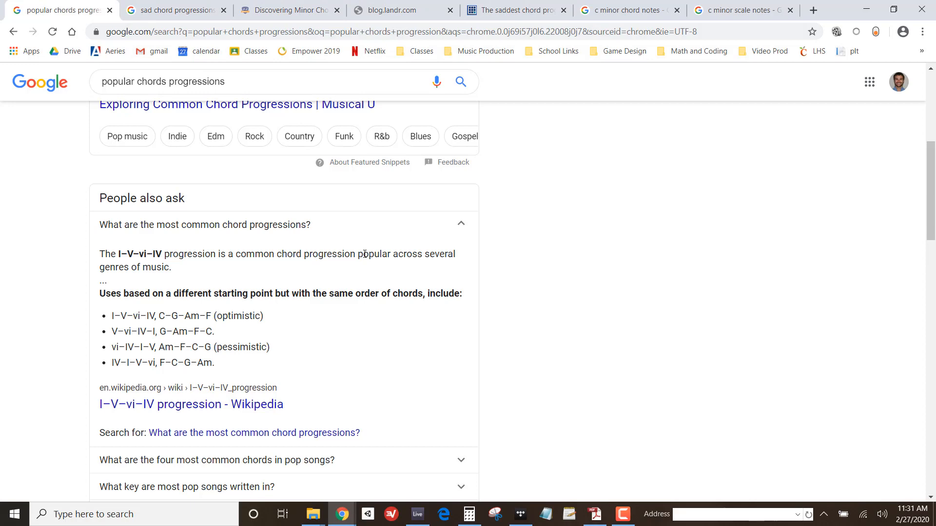
Search Google in a new tab for "c major chord notes" and look through the results.
{"action": "key", "text": "ctrl+t"}
{"action": "type", "text": "c major cho"}
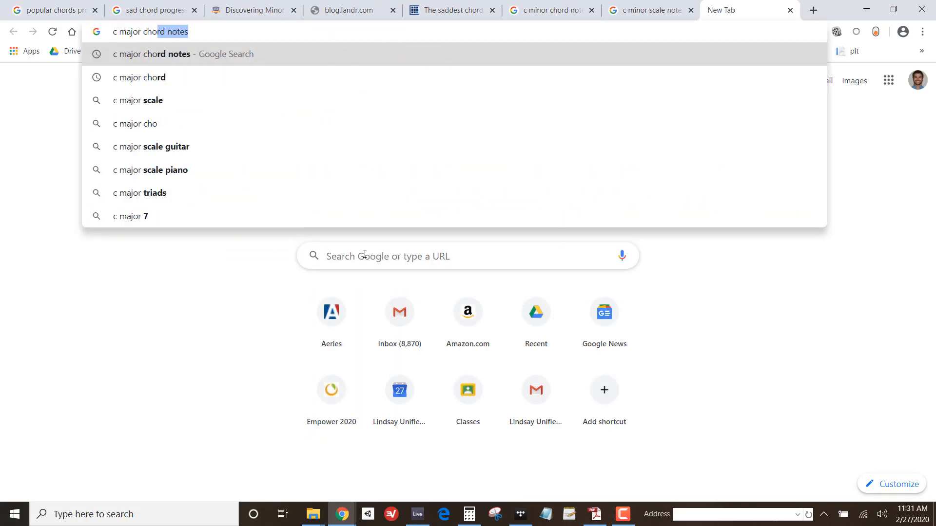
{"action": "type", "text": "rd notes"}
{"action": "key", "text": "Return"}
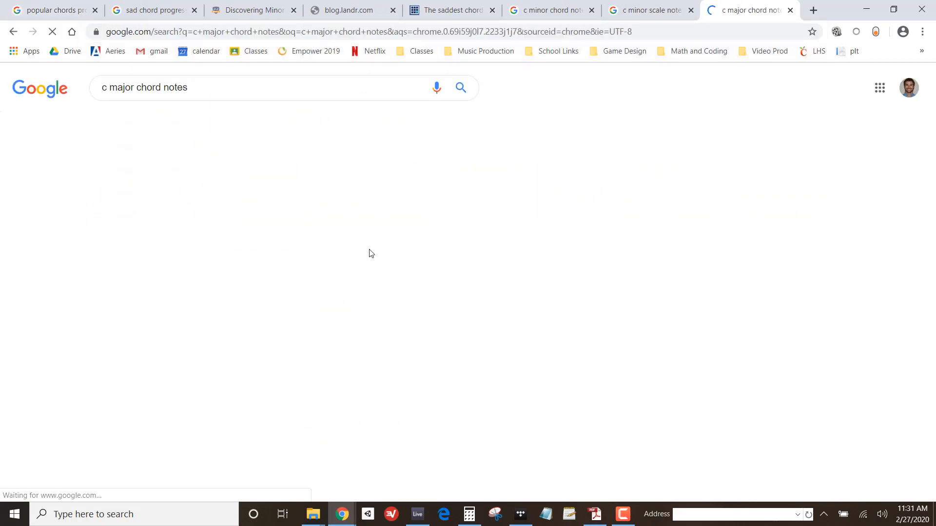
{"action": "scroll", "coordinate": [478, 292], "scroll_direction": "down", "scroll_amount": 8}
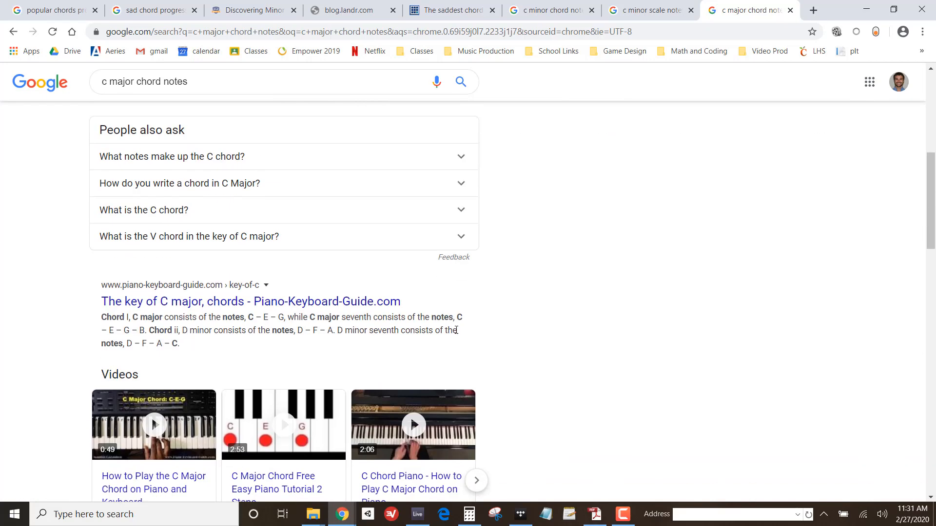
{"action": "scroll", "coordinate": [456, 330], "scroll_direction": "down", "scroll_amount": 1}
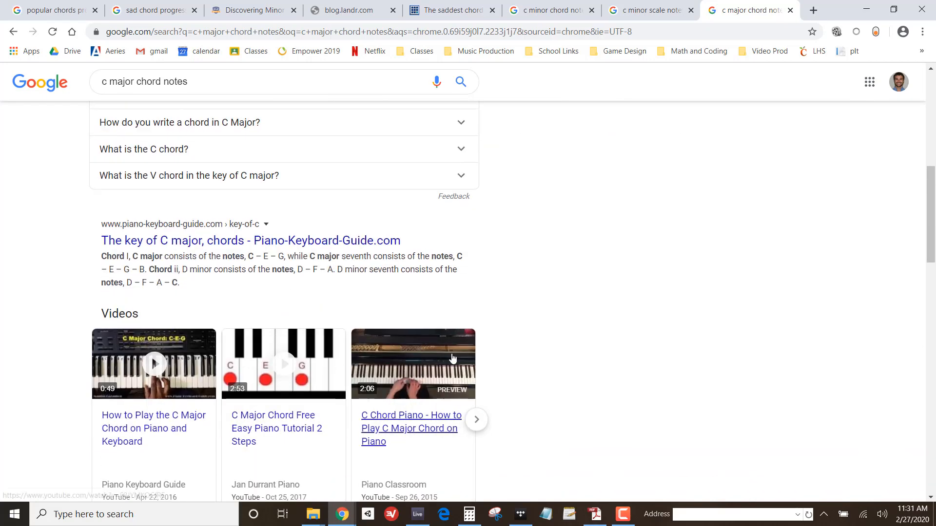
Return to Ableton Live and create an empty MIDI clip in the second slot of the Bass Fuzzy track.
{"action": "left_click", "coordinate": [417, 514]}
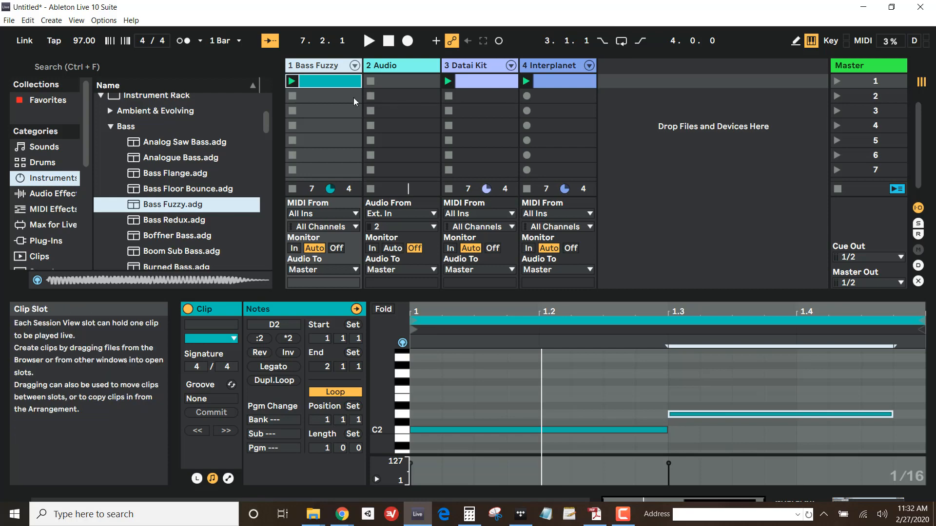
{"action": "left_click", "coordinate": [329, 99]}
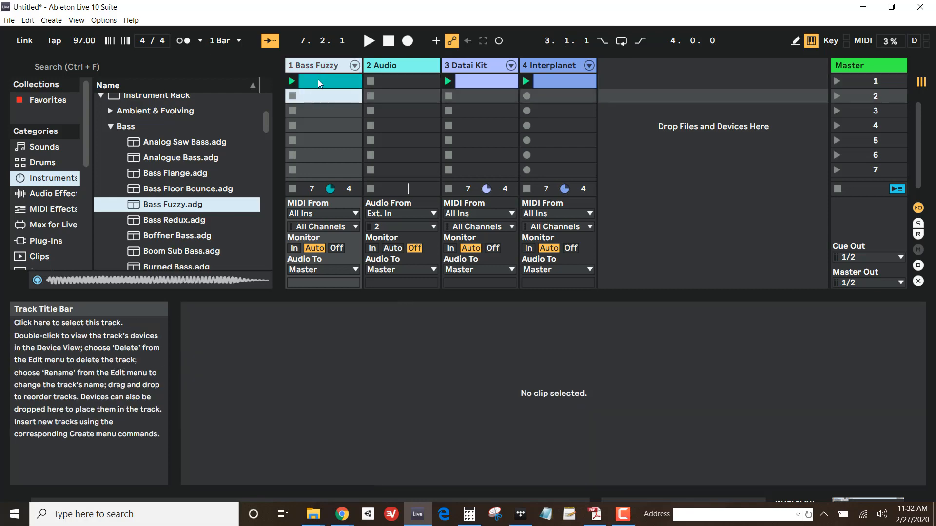
{"action": "left_click", "coordinate": [318, 84]}
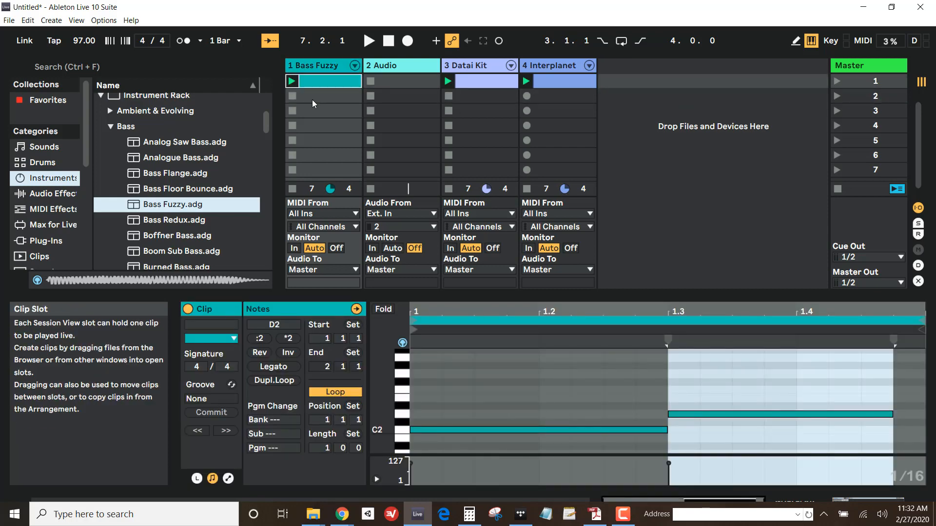
{"action": "double_click", "coordinate": [324, 98]}
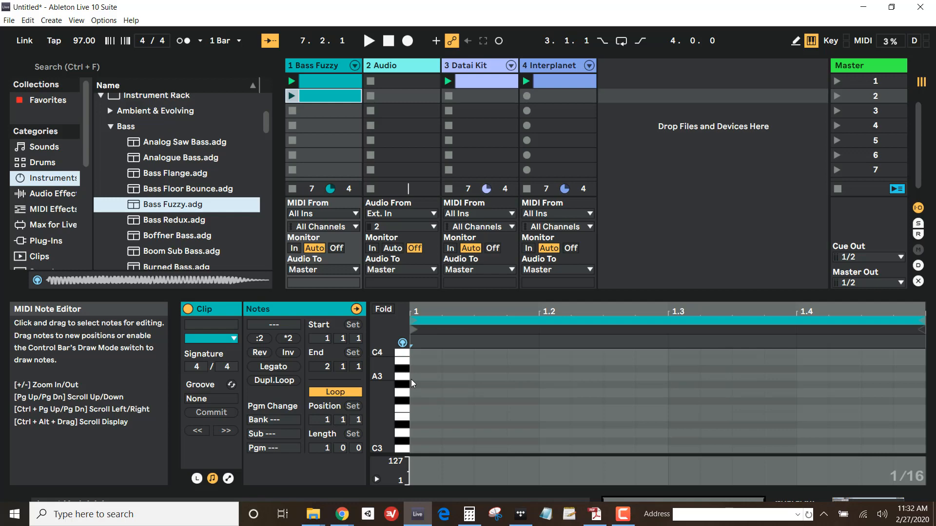
{"action": "left_click", "coordinate": [307, 112]}
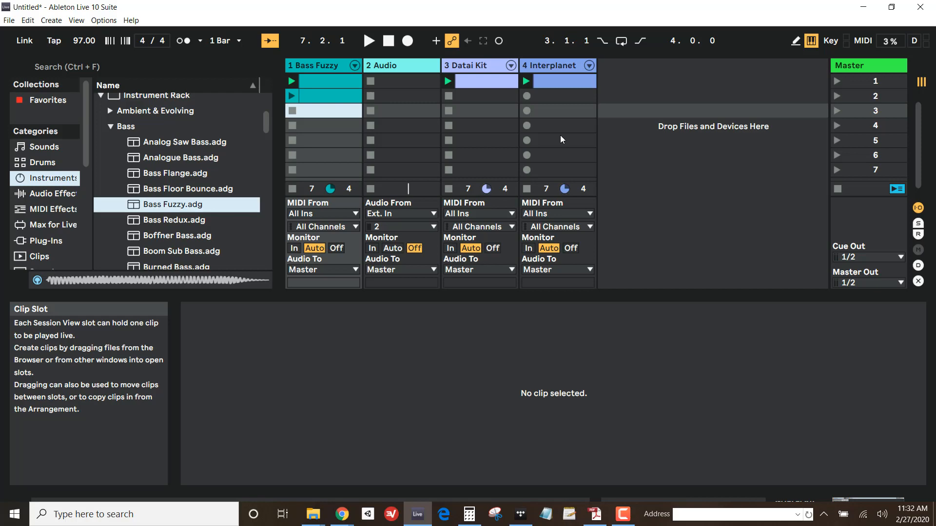
Audition the Instrument Rack's Brass presets from Brassinski through Dusky Swell to Might As W... Brass.
{"action": "left_click", "coordinate": [111, 127]}
{"action": "scroll", "coordinate": [117, 146], "scroll_direction": "up", "scroll_amount": 2}
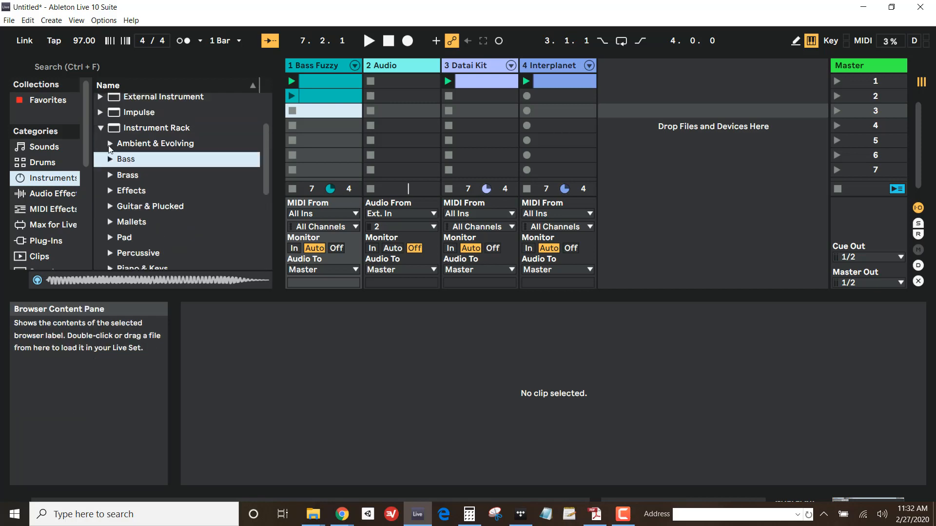
{"action": "left_click", "coordinate": [130, 129]}
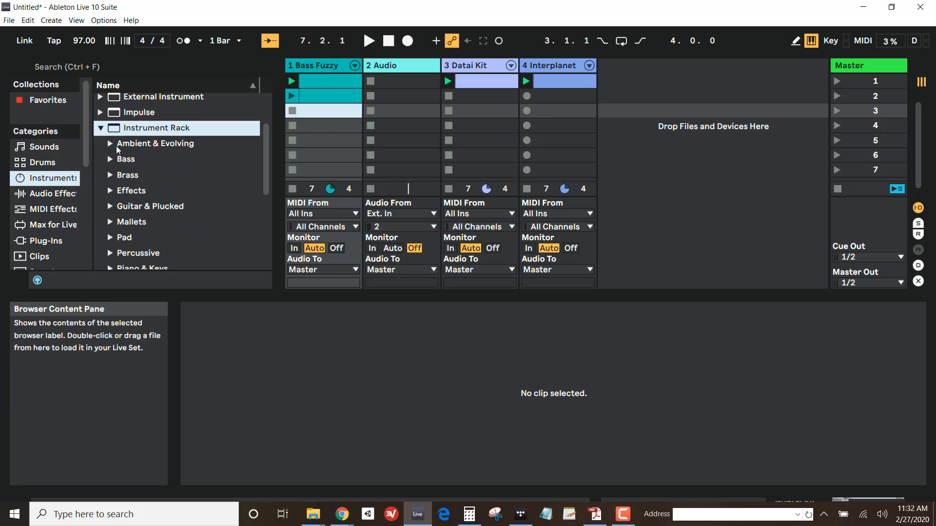
{"action": "scroll", "coordinate": [119, 170], "scroll_direction": "down", "scroll_amount": 2}
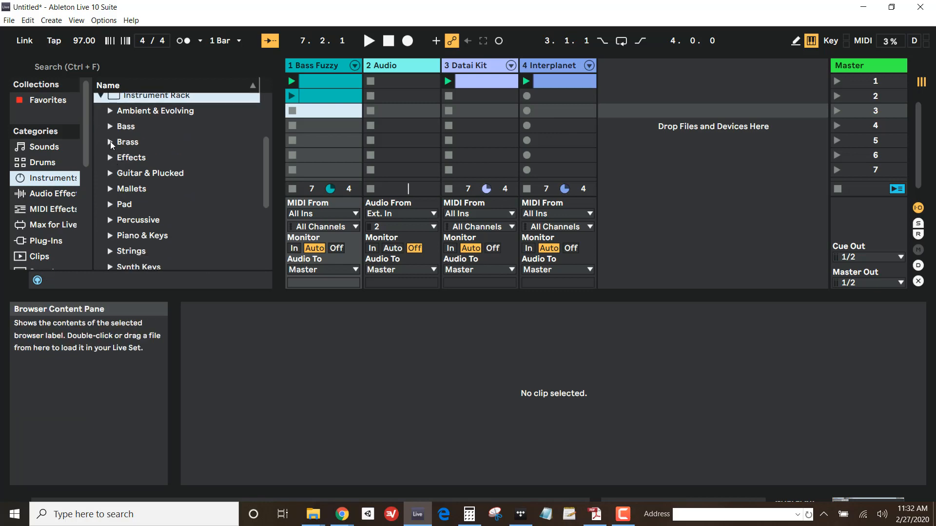
{"action": "left_click", "coordinate": [111, 145]}
{"action": "key", "text": "Down"}
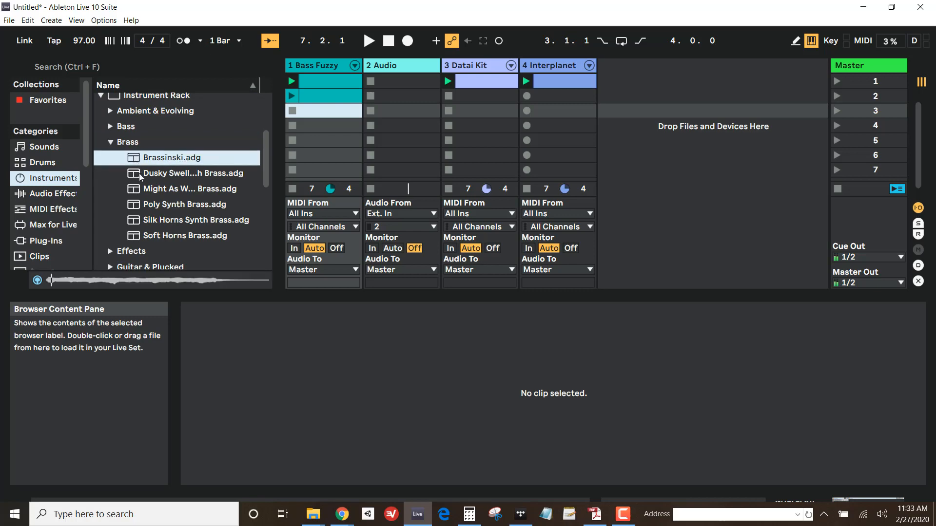
{"action": "key", "text": "Down"}
{"action": "left_click", "coordinate": [136, 186]}
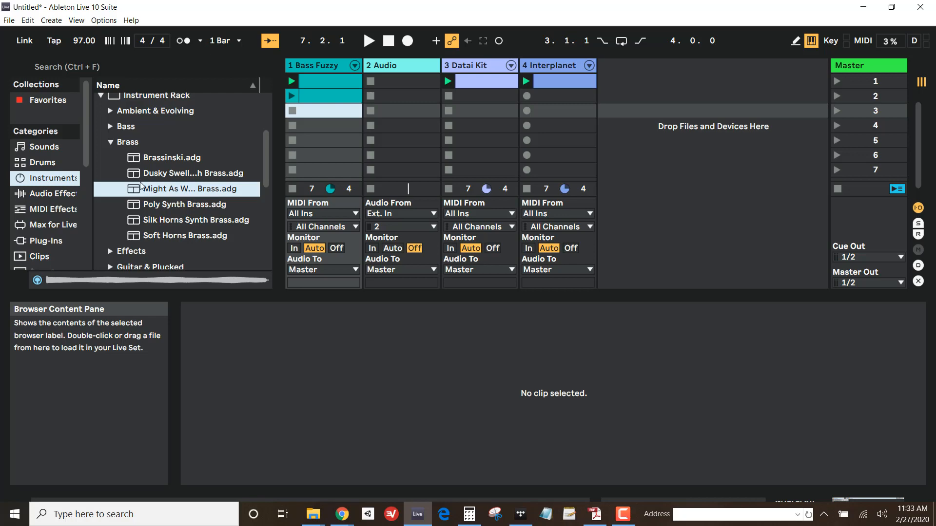
Browse the audio effects, search them for "lofi" and clear the search term.
{"action": "left_click", "coordinate": [35, 196]}
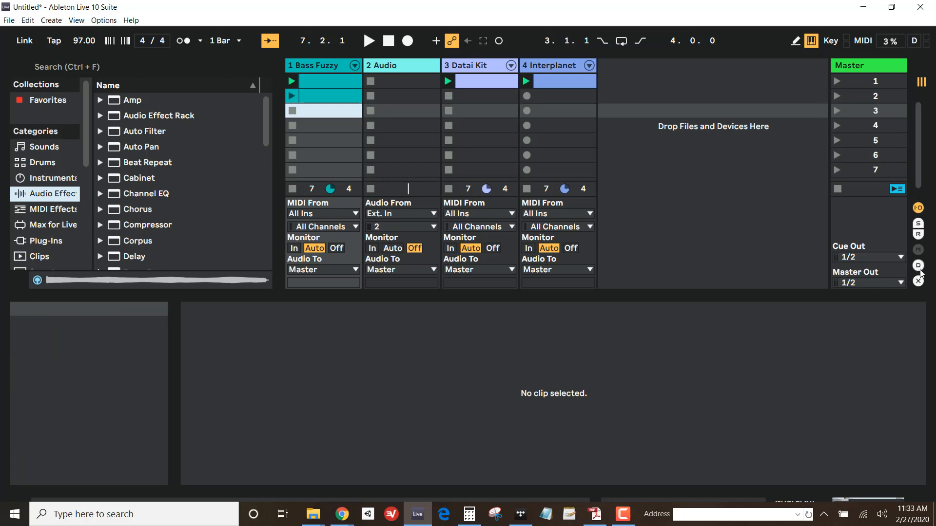
{"action": "scroll", "coordinate": [177, 178], "scroll_direction": "down", "scroll_amount": 3}
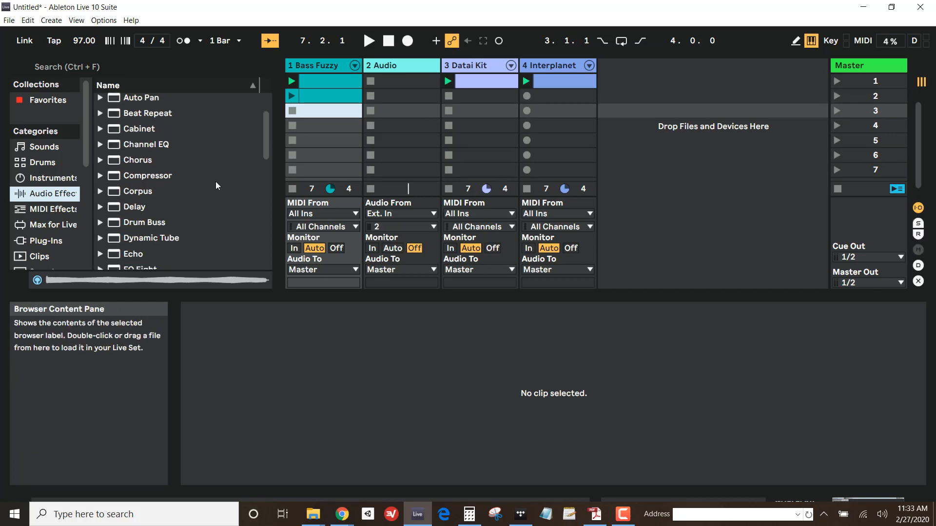
{"action": "scroll", "coordinate": [216, 181], "scroll_direction": "up", "scroll_amount": 3}
{"action": "left_click", "coordinate": [95, 65]}
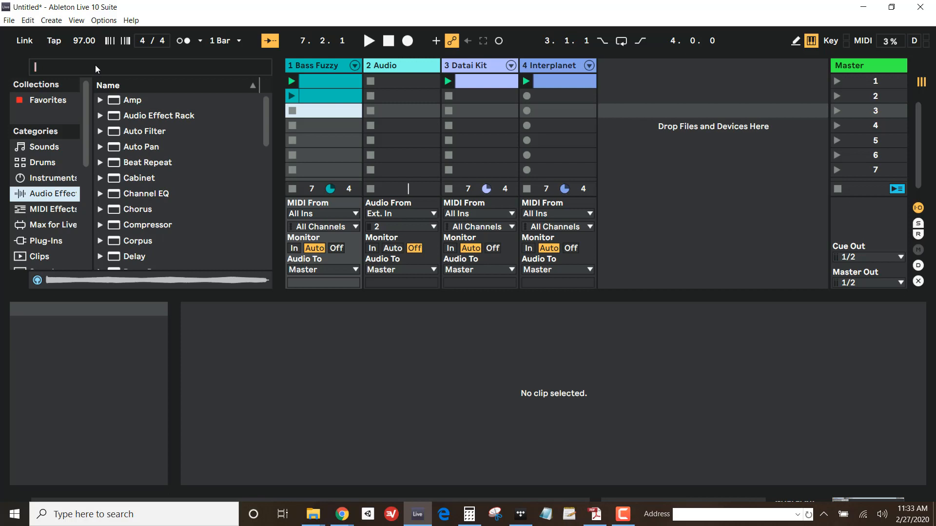
{"action": "type", "text": "lofi"}
{"action": "key", "text": "BackSpace"}
{"action": "key", "text": "BackSpace"}
{"action": "key", "text": "BackSpace"}
{"action": "key", "text": "BackSpace"}
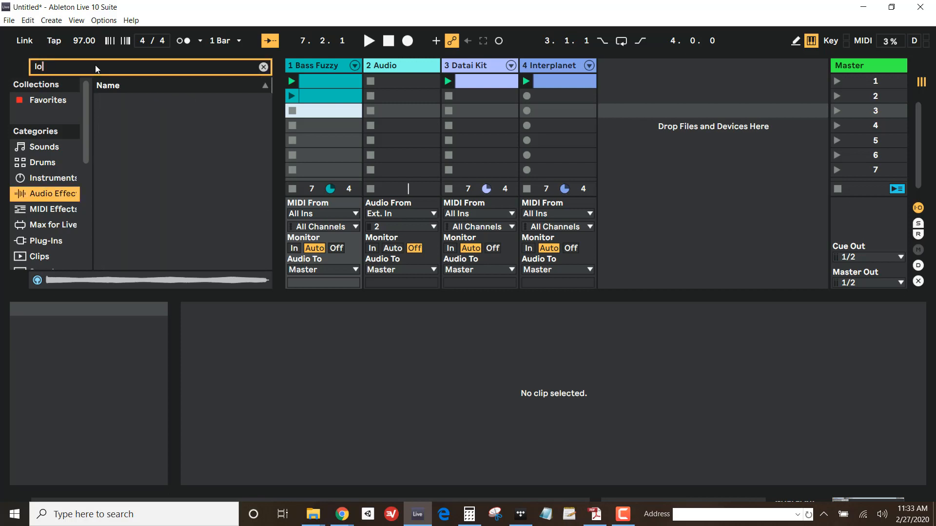
{"action": "scroll", "coordinate": [157, 164], "scroll_direction": "down", "scroll_amount": 3}
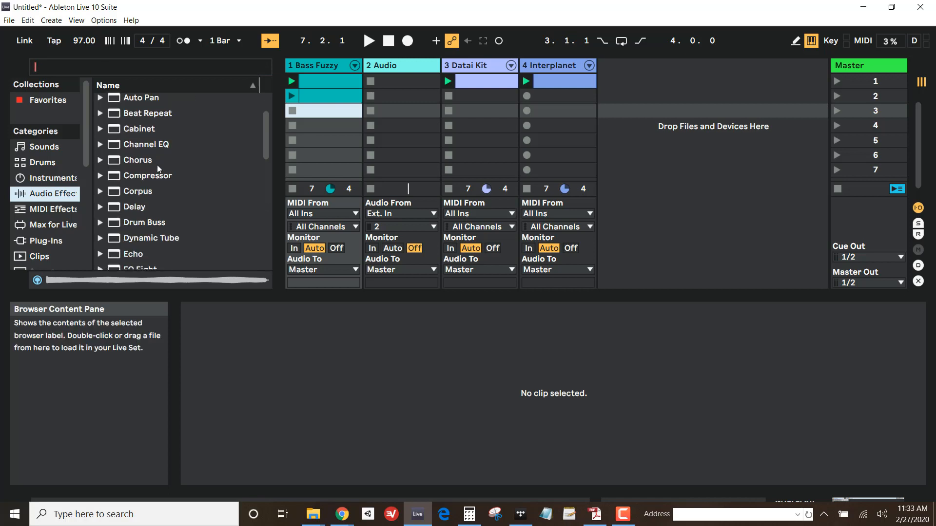
Search the audio effects for "vinyl", add Vinyl Distortion's Crack preset to the Interplanet track and listen to the result.
{"action": "type", "text": "vinyl"}
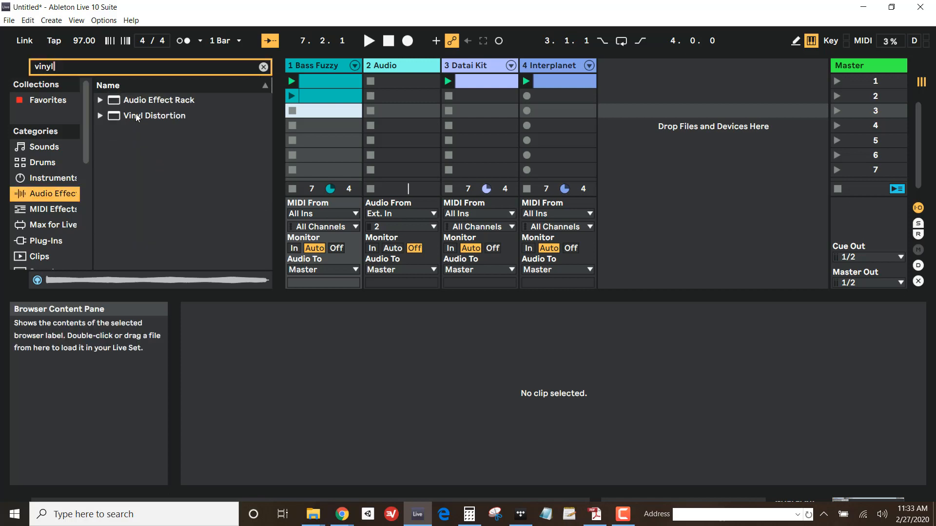
{"action": "left_click", "coordinate": [99, 99]}
{"action": "left_click", "coordinate": [99, 132]}
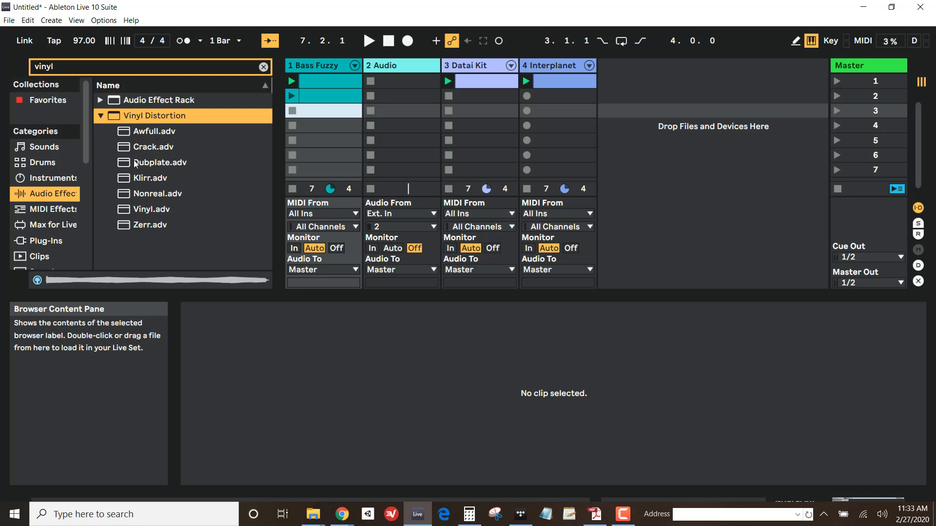
{"action": "left_click", "coordinate": [139, 146]}
{"action": "left_click_drag", "start_coordinate": [467, 116], "coordinate": [551, 83]}
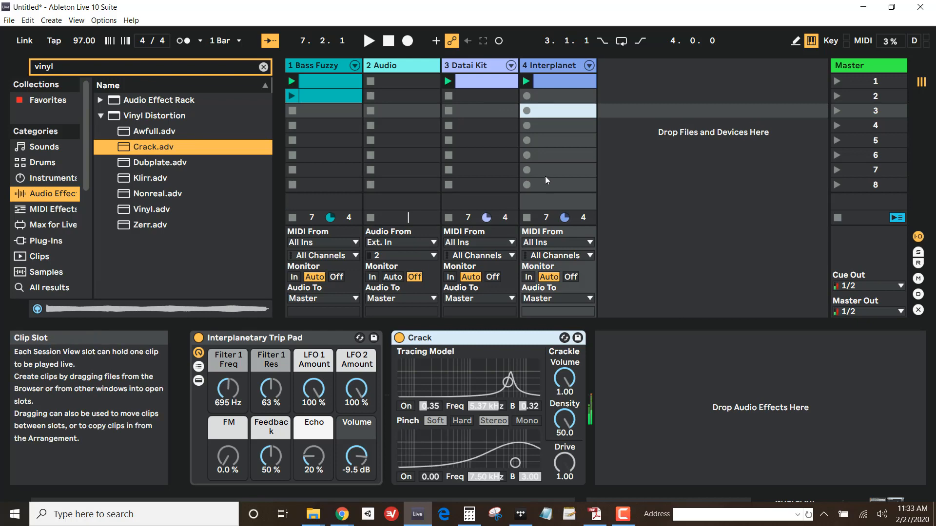
{"action": "key", "text": "space"}
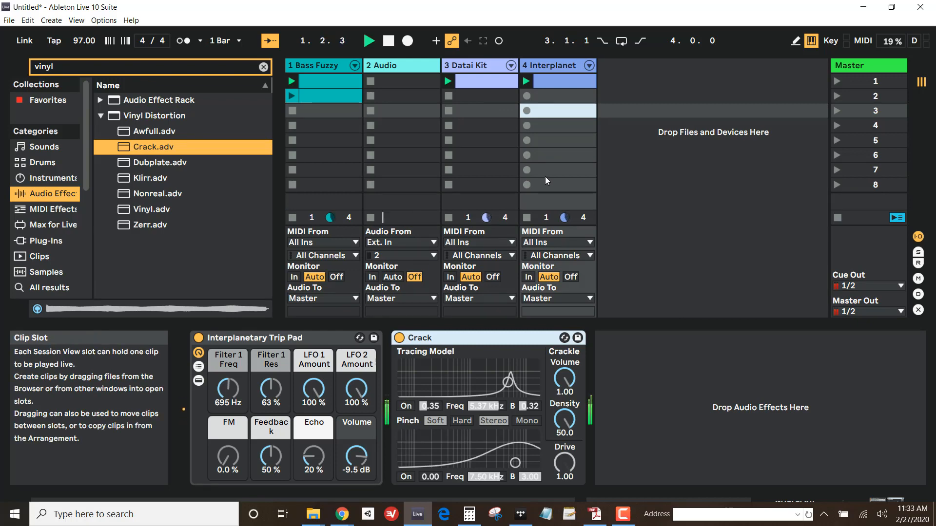
{"action": "key", "text": "space"}
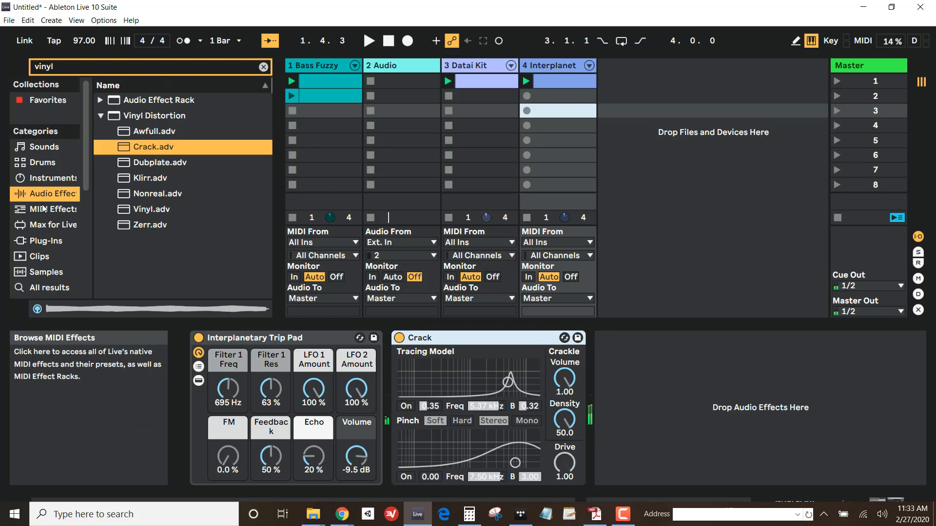
Clear the effects search and deactivate the Crack device on the Interplanet track.
{"action": "left_click", "coordinate": [263, 67]}
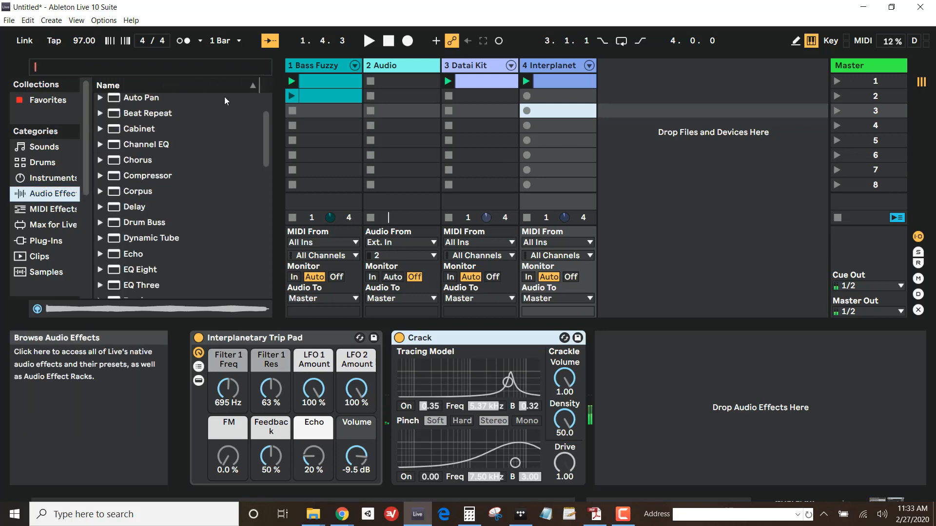
{"action": "left_click", "coordinate": [399, 338]}
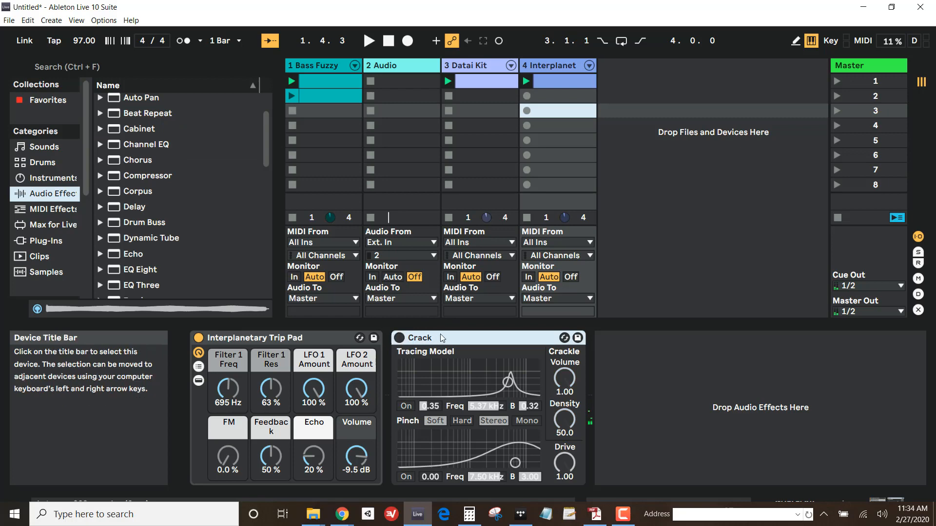
{"action": "left_click", "coordinate": [399, 338]}
{"action": "left_click", "coordinate": [399, 339]}
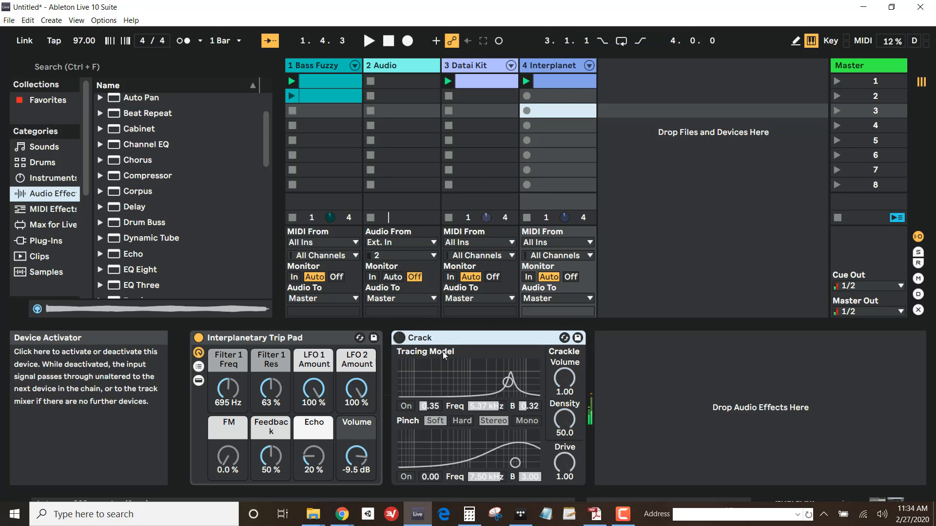